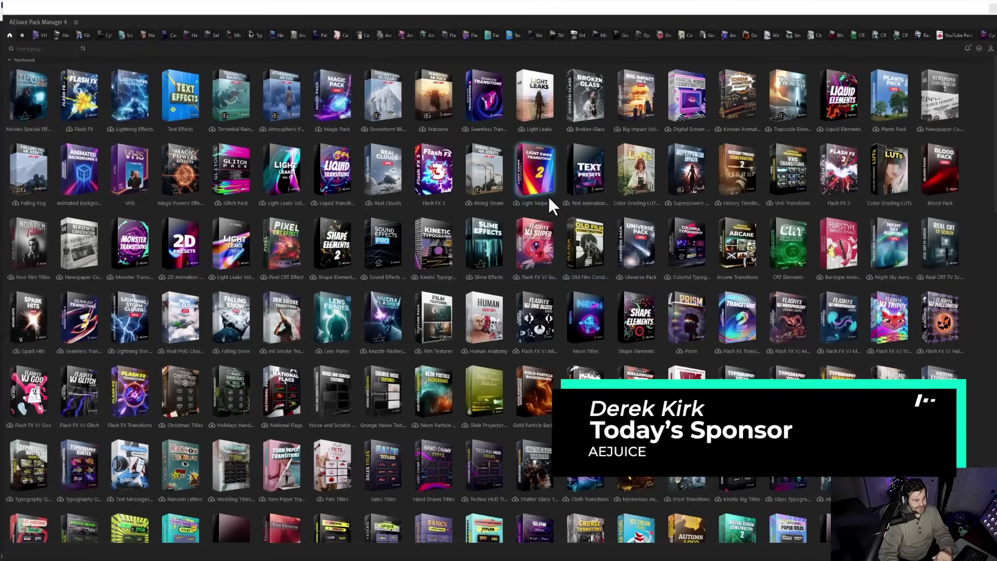
Browse the whole pack library through to the Free and Store sections, then return to the first purchased packs
{"action": "scroll", "coordinate": [533, 134], "scroll_direction": "down", "scroll_amount": 2}
{"action": "scroll", "coordinate": [532, 133], "scroll_direction": "down", "scroll_amount": 10}
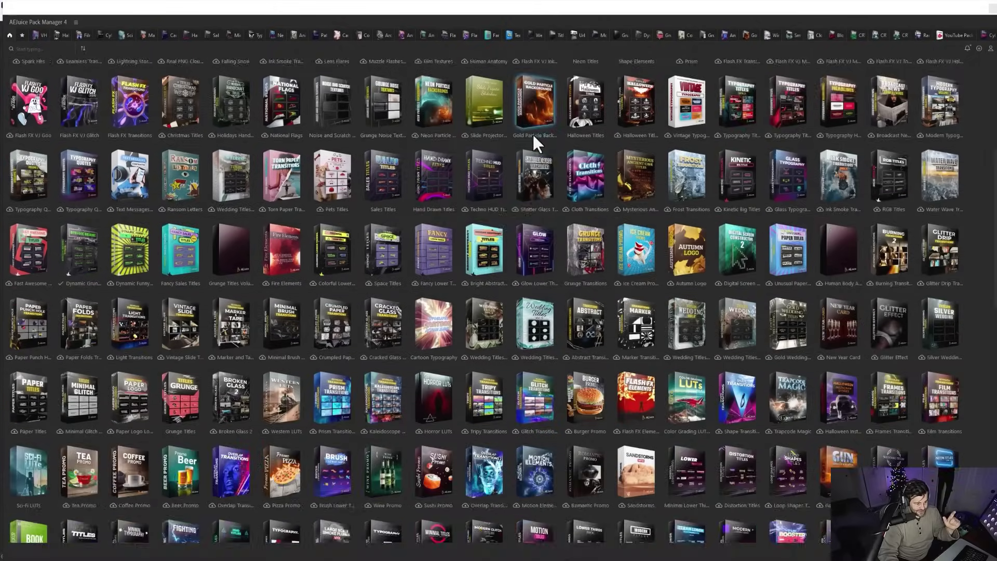
{"action": "scroll", "coordinate": [513, 196], "scroll_direction": "down", "scroll_amount": 3}
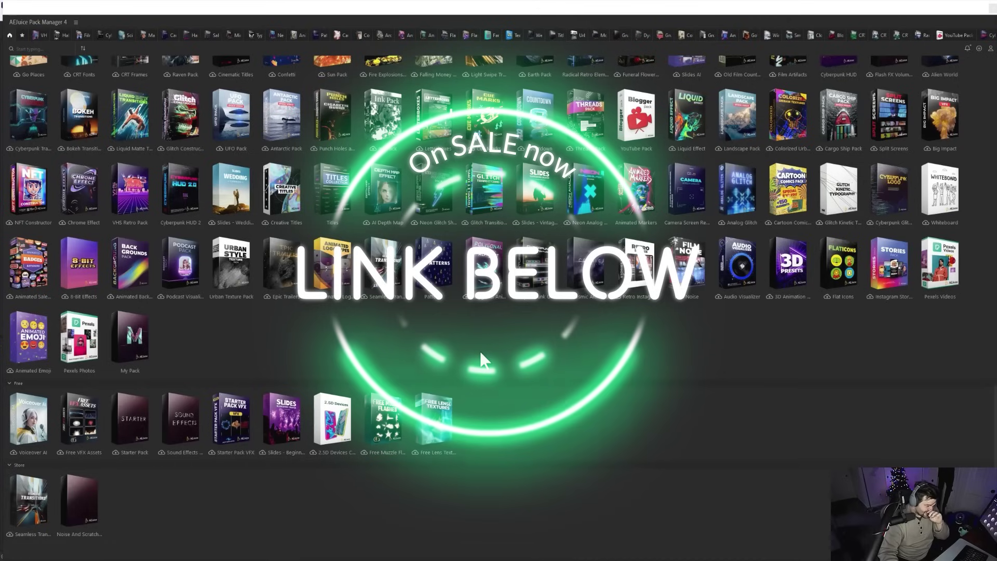
{"action": "scroll", "coordinate": [482, 364], "scroll_direction": "up", "scroll_amount": 15}
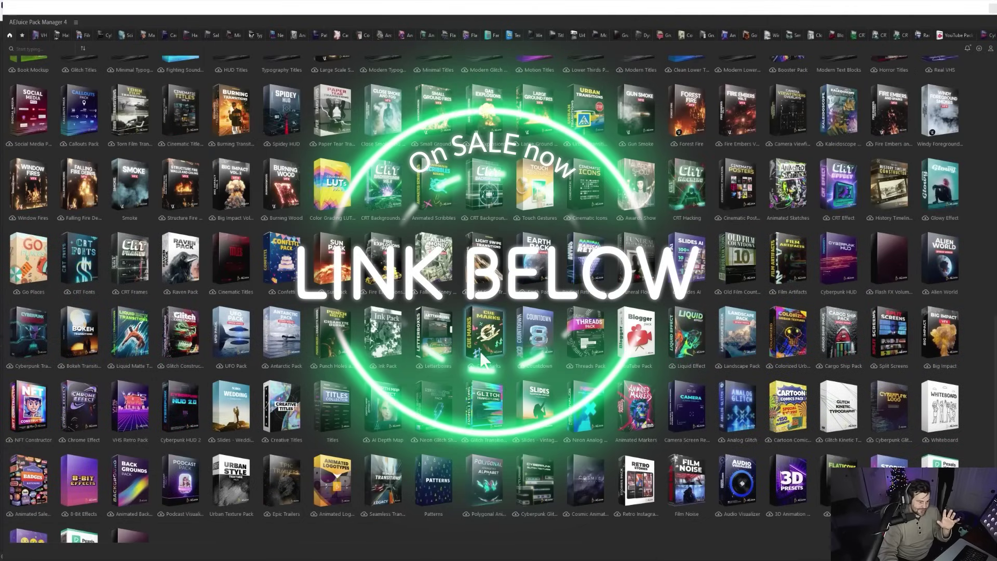
{"action": "scroll", "coordinate": [485, 376], "scroll_direction": "up", "scroll_amount": 3}
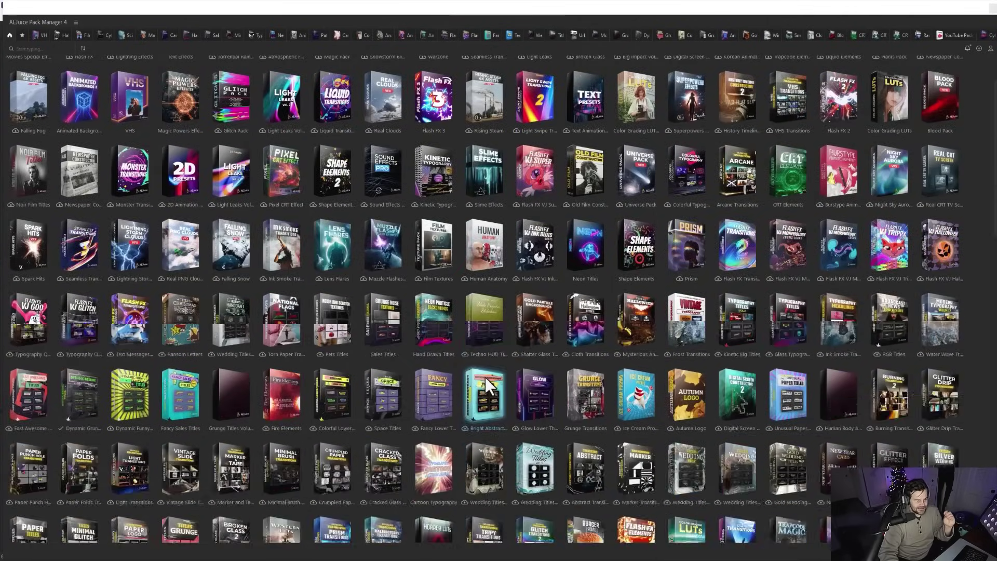
{"action": "mouse_move", "coordinate": [485, 376]}
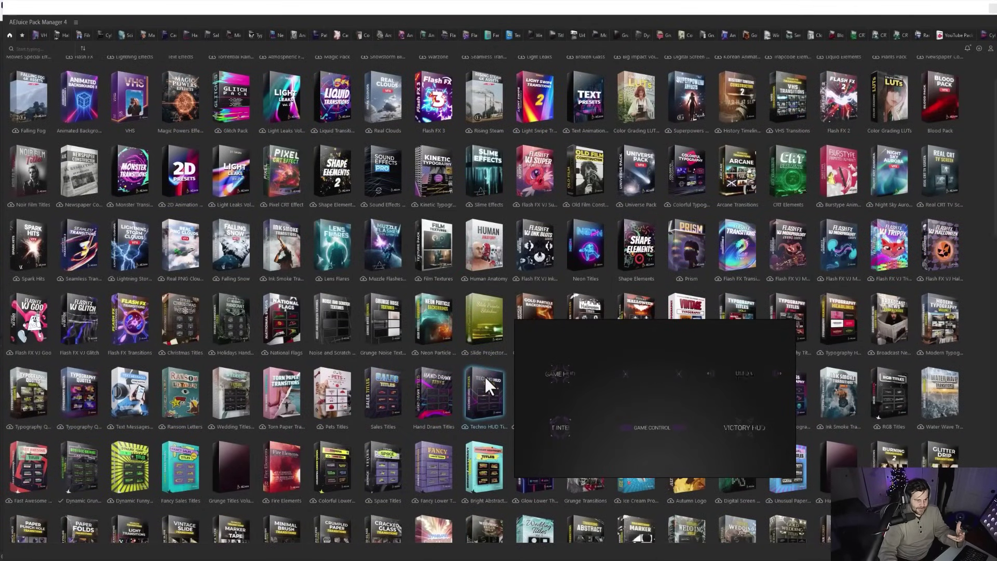
{"action": "scroll", "coordinate": [519, 229], "scroll_direction": "up", "scroll_amount": 2}
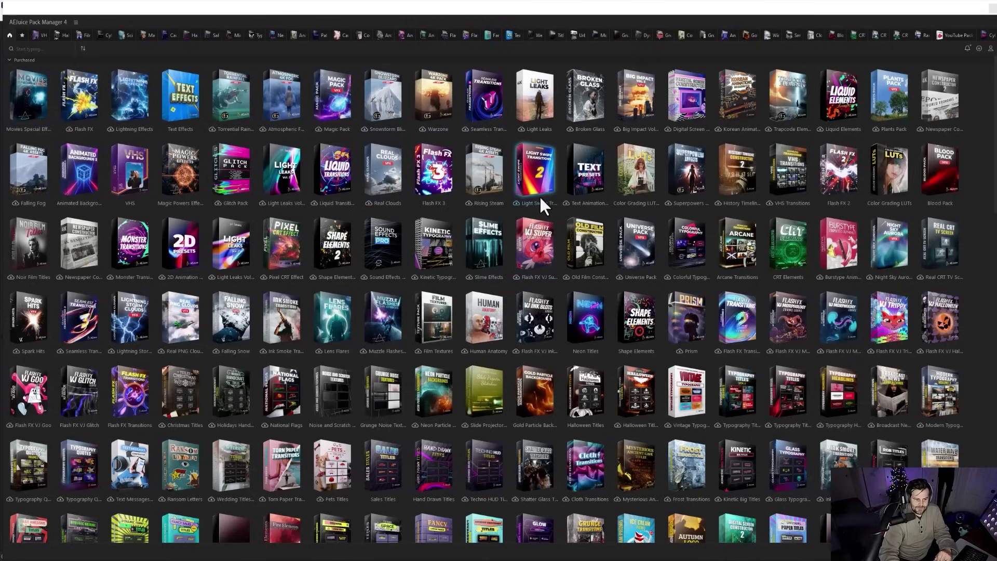
Look through the purchased effect, transition, title and fire packs row by row, ending back at the start of the library
{"action": "mouse_move", "coordinate": [540, 198]}
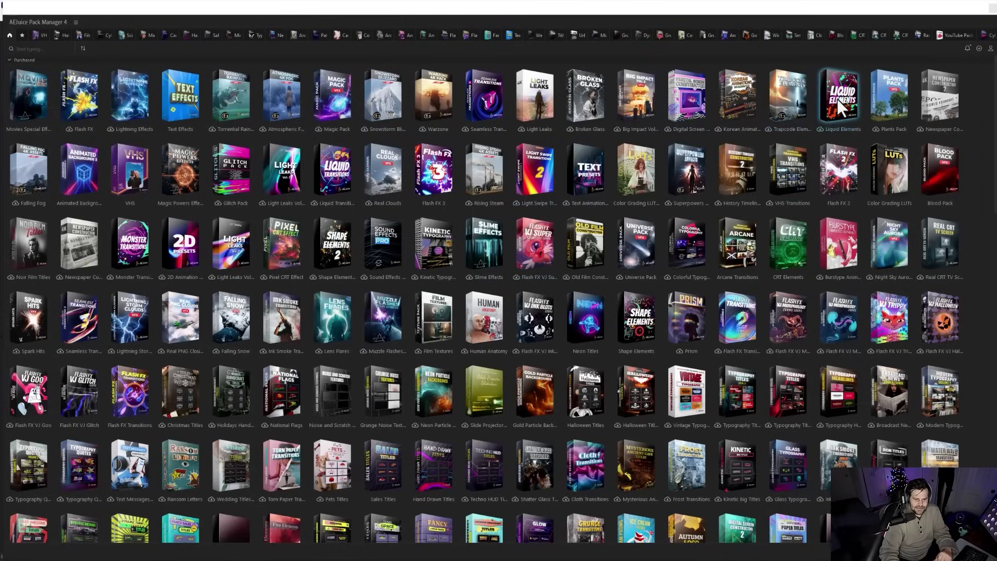
{"action": "mouse_move", "coordinate": [837, 98]}
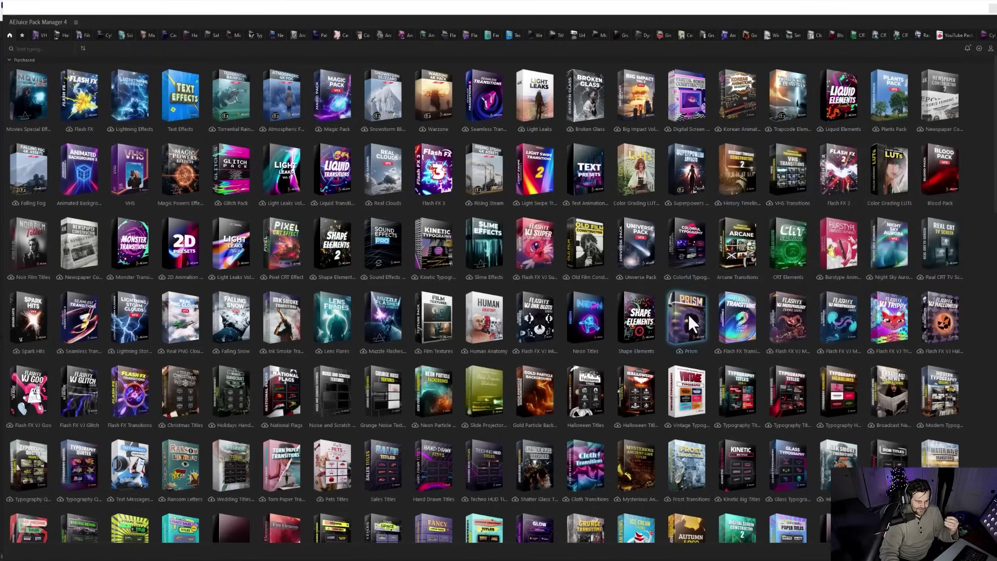
{"action": "mouse_move", "coordinate": [687, 313]}
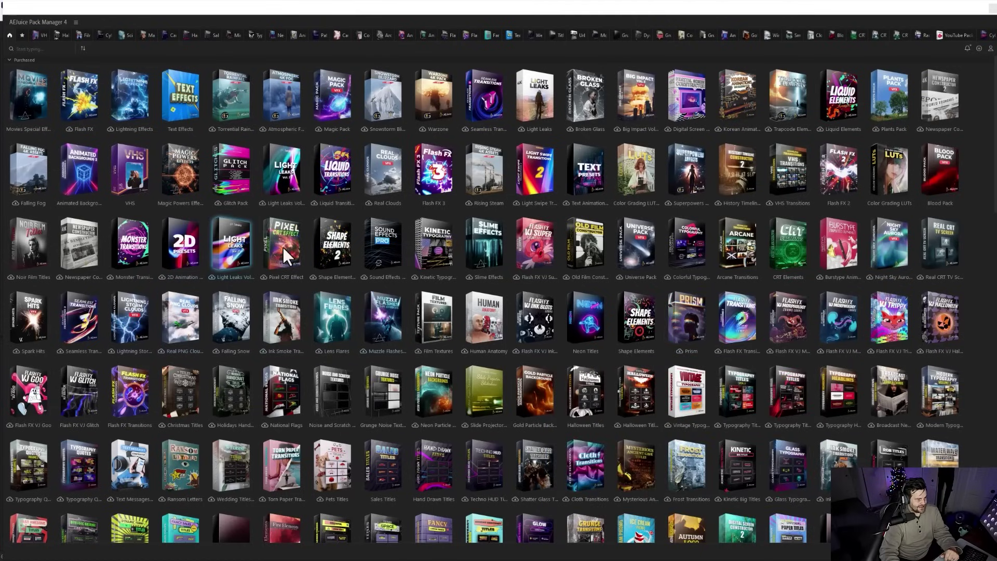
{"action": "mouse_move", "coordinate": [285, 247]}
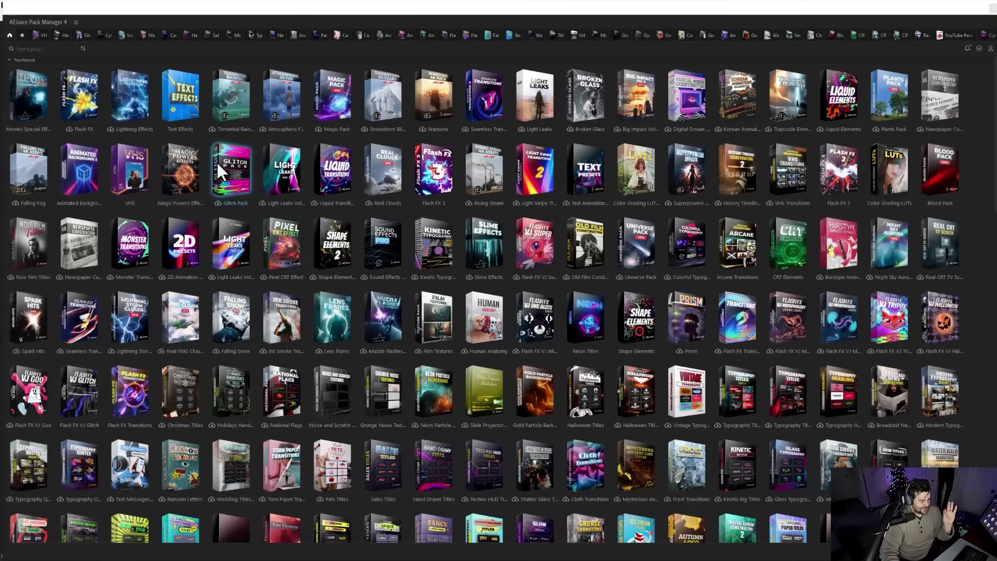
{"action": "mouse_move", "coordinate": [320, 167]}
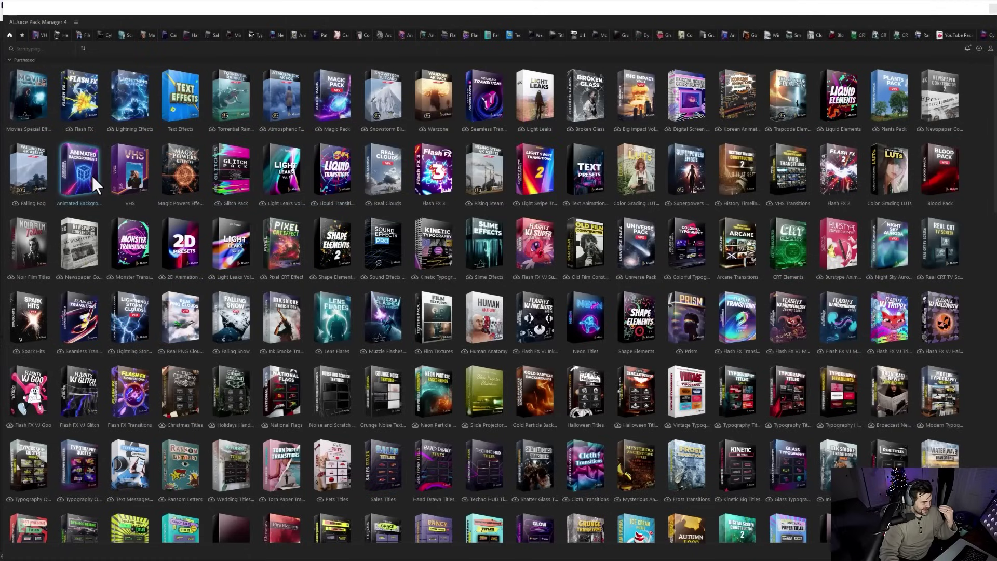
{"action": "scroll", "coordinate": [643, 400], "scroll_direction": "down", "scroll_amount": 3}
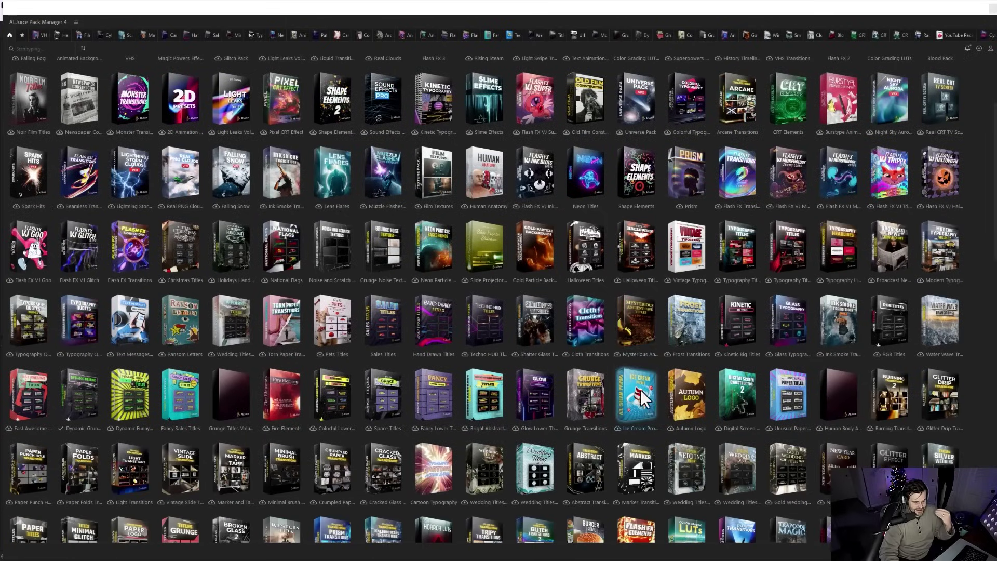
{"action": "mouse_move", "coordinate": [590, 388]}
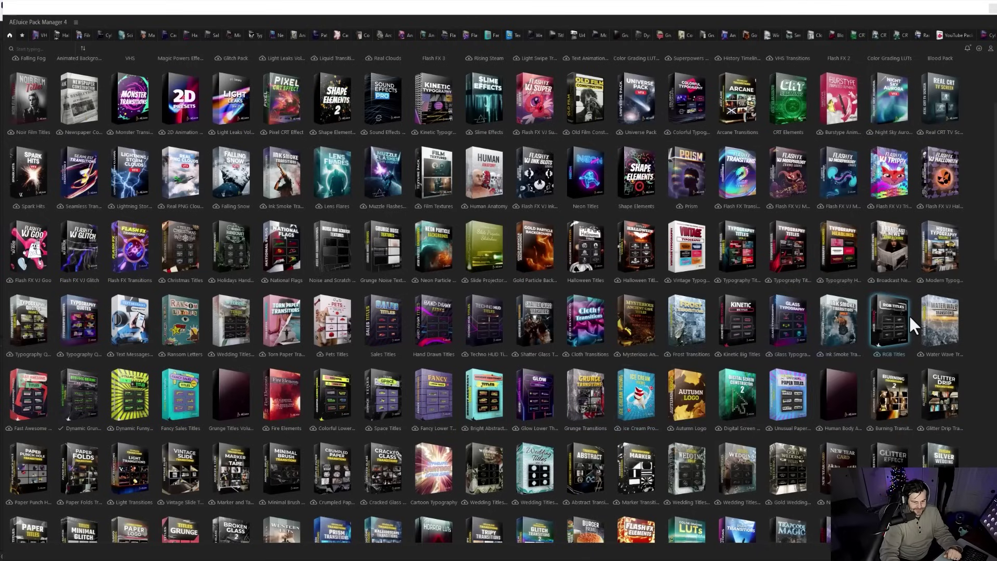
{"action": "scroll", "coordinate": [730, 397], "scroll_direction": "down", "scroll_amount": 5}
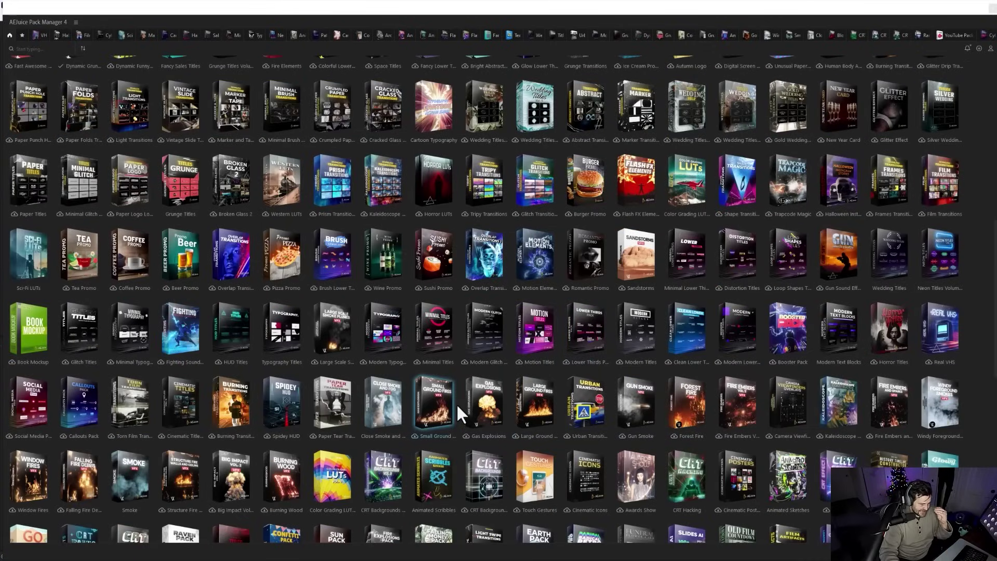
{"action": "mouse_move", "coordinate": [456, 403]}
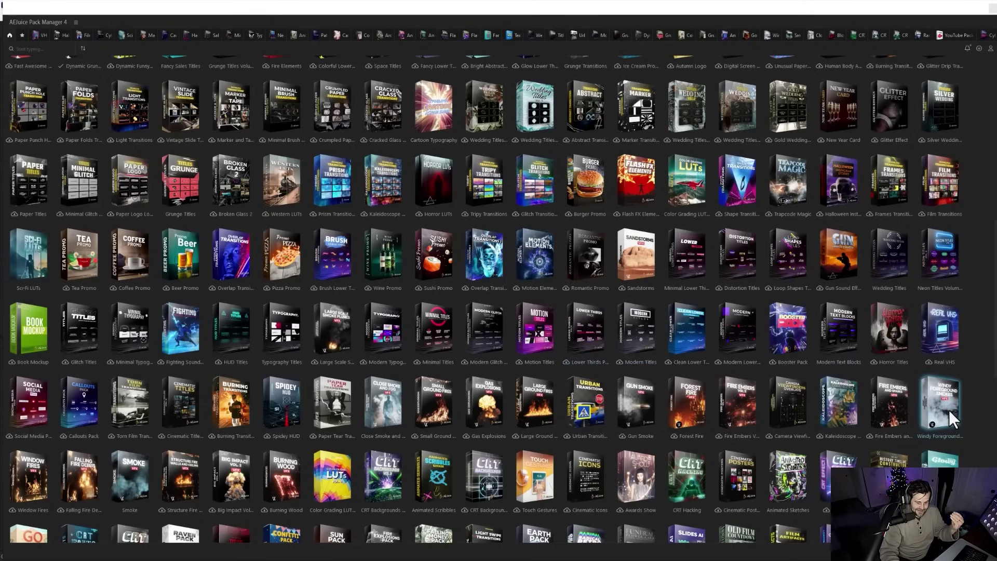
{"action": "mouse_move", "coordinate": [949, 410]}
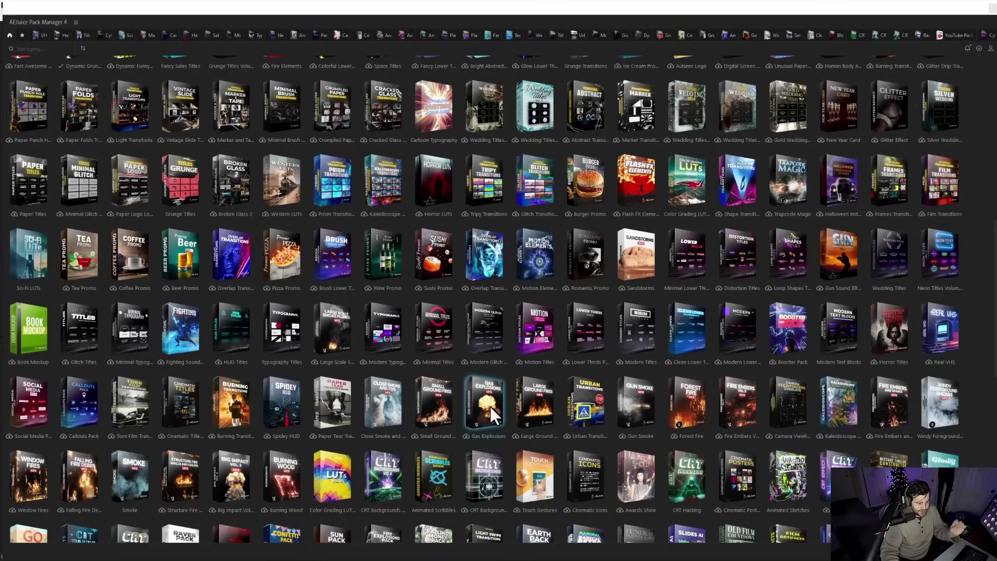
{"action": "mouse_move", "coordinate": [490, 406]}
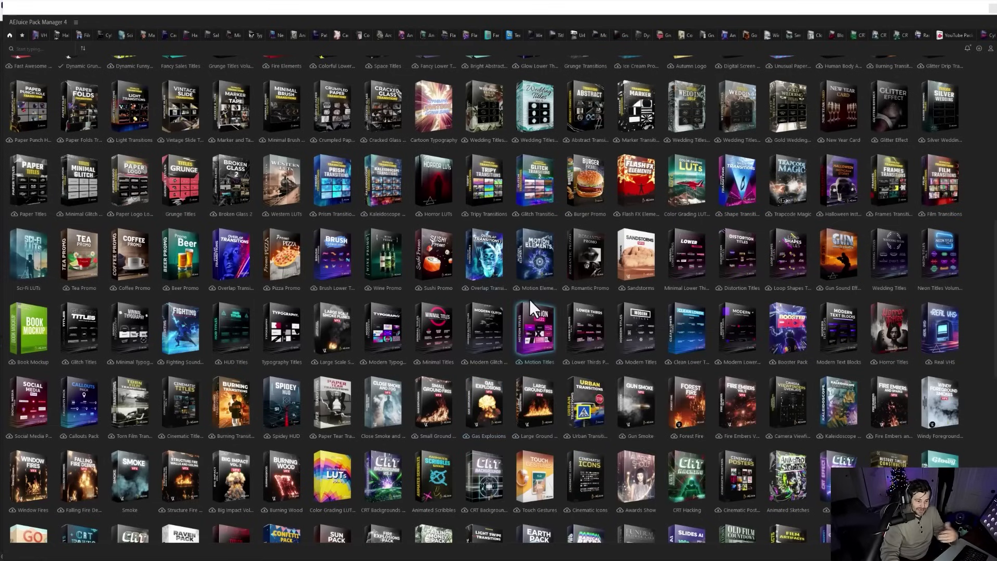
{"action": "scroll", "coordinate": [779, 285], "scroll_direction": "down", "scroll_amount": 1}
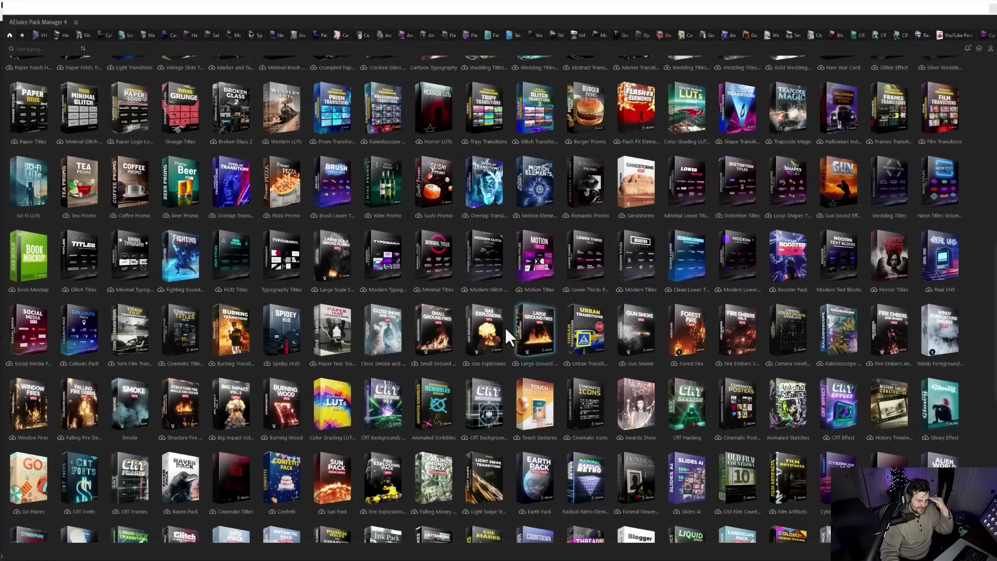
{"action": "mouse_move", "coordinate": [428, 397]}
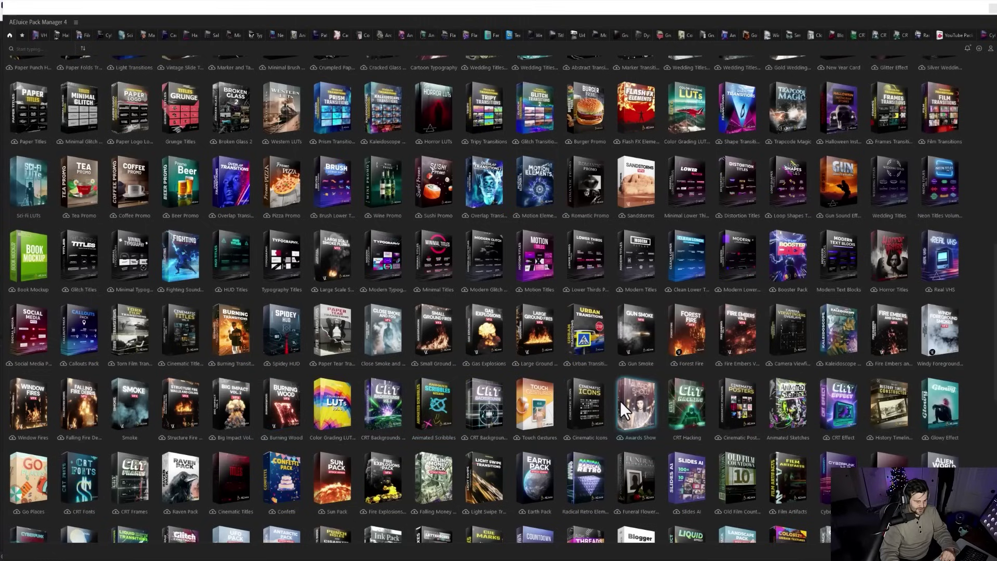
{"action": "scroll", "coordinate": [620, 401], "scroll_direction": "down", "scroll_amount": 3}
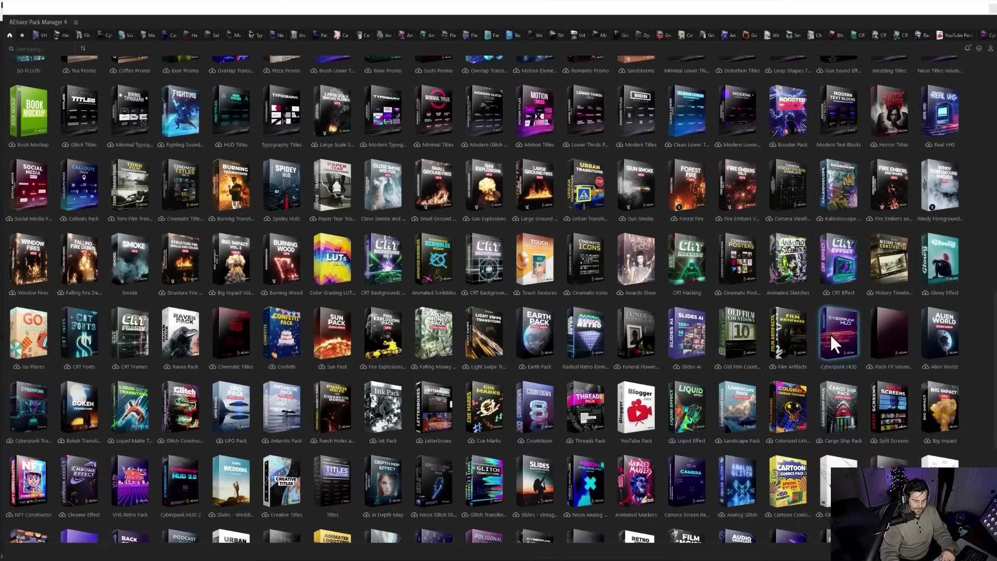
{"action": "mouse_move", "coordinate": [829, 332]}
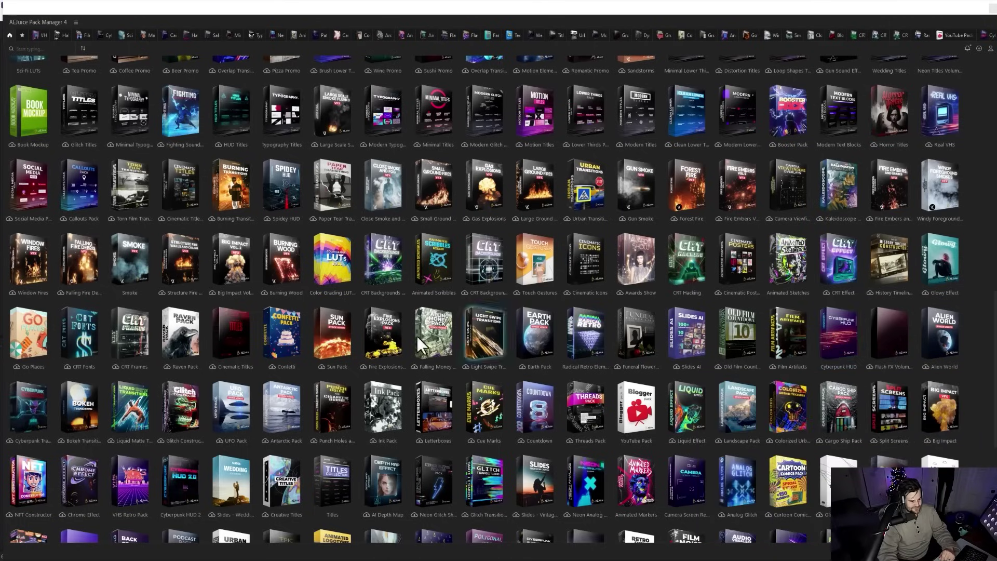
{"action": "scroll", "coordinate": [449, 387], "scroll_direction": "down", "scroll_amount": 6}
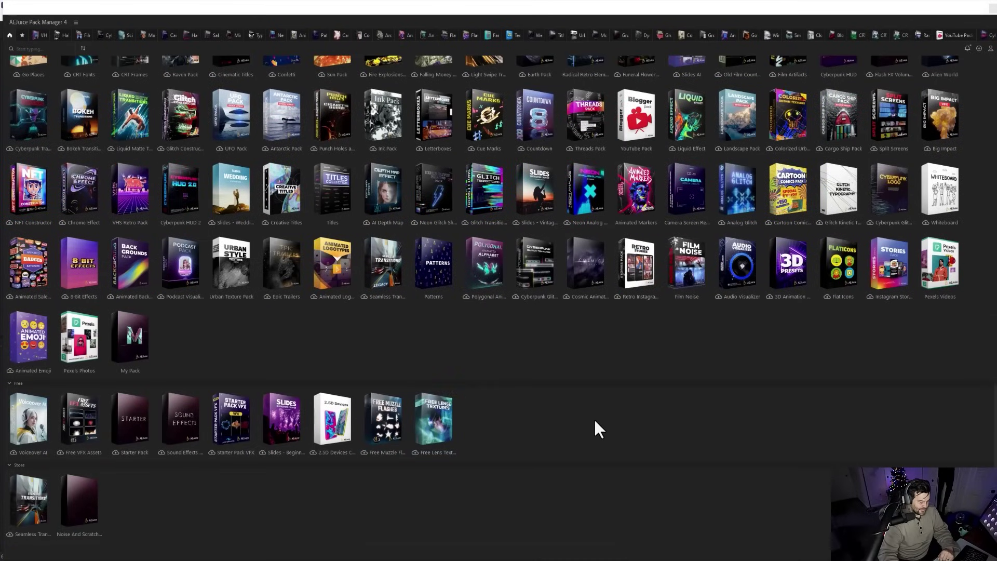
{"action": "scroll", "coordinate": [582, 431], "scroll_direction": "up", "scroll_amount": 15}
{"action": "scroll", "coordinate": [544, 435], "scroll_direction": "up", "scroll_amount": 8}
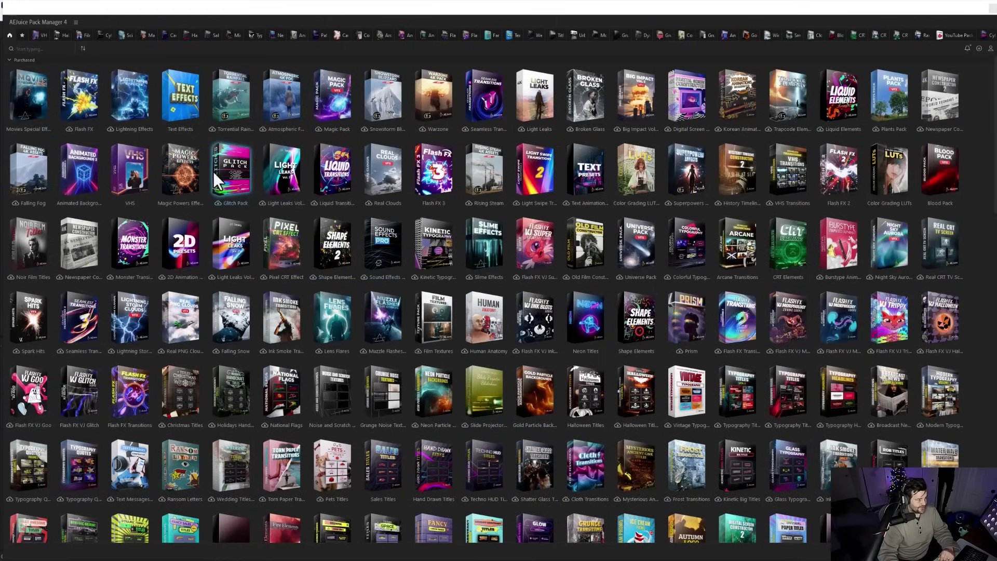
Preview sample packs in the library, including Neon Titles, Techno HUD Titles, Sales Titles, Neon Analog and the Cyberpunk glitch pack
{"action": "mouse_move", "coordinate": [70, 106]}
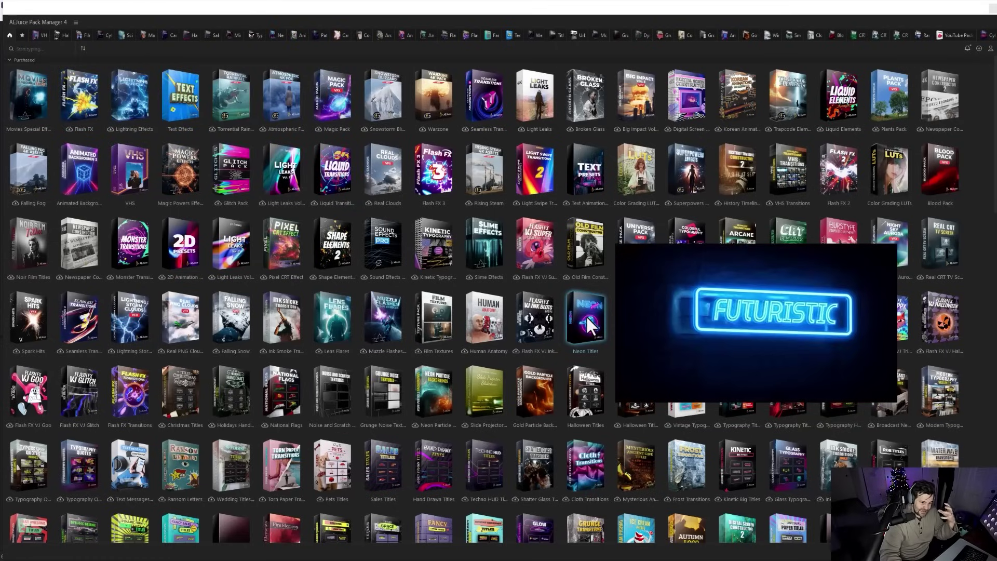
{"action": "scroll", "coordinate": [561, 322], "scroll_direction": "down", "scroll_amount": 1}
{"action": "scroll", "coordinate": [534, 328], "scroll_direction": "down", "scroll_amount": 1}
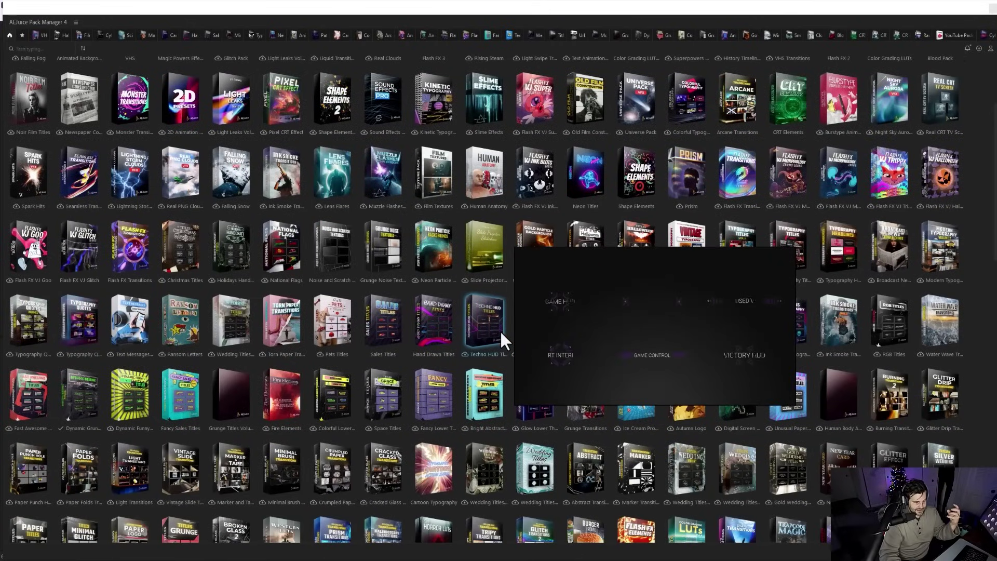
{"action": "mouse_move", "coordinate": [369, 338]}
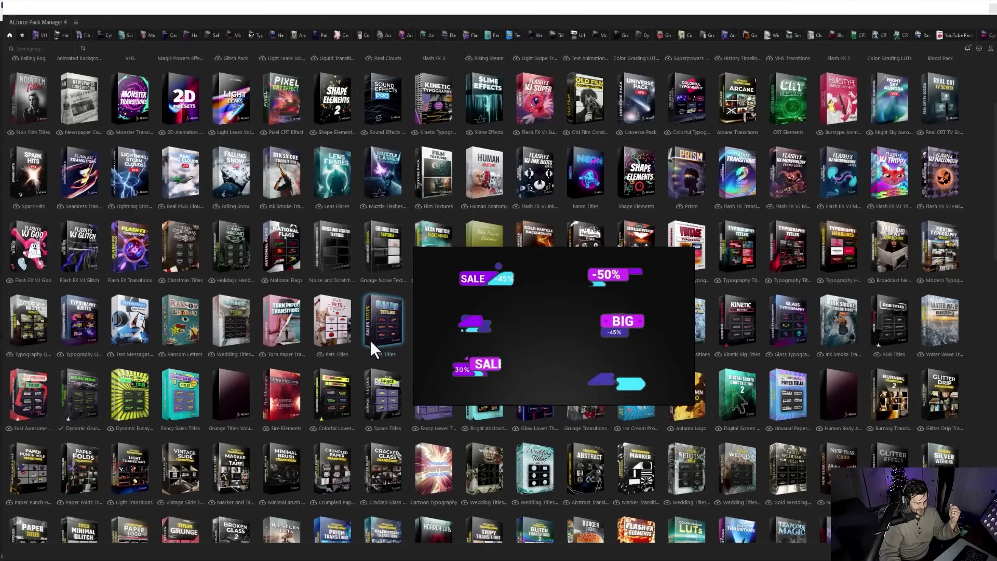
{"action": "scroll", "coordinate": [700, 353], "scroll_direction": "down", "scroll_amount": 10}
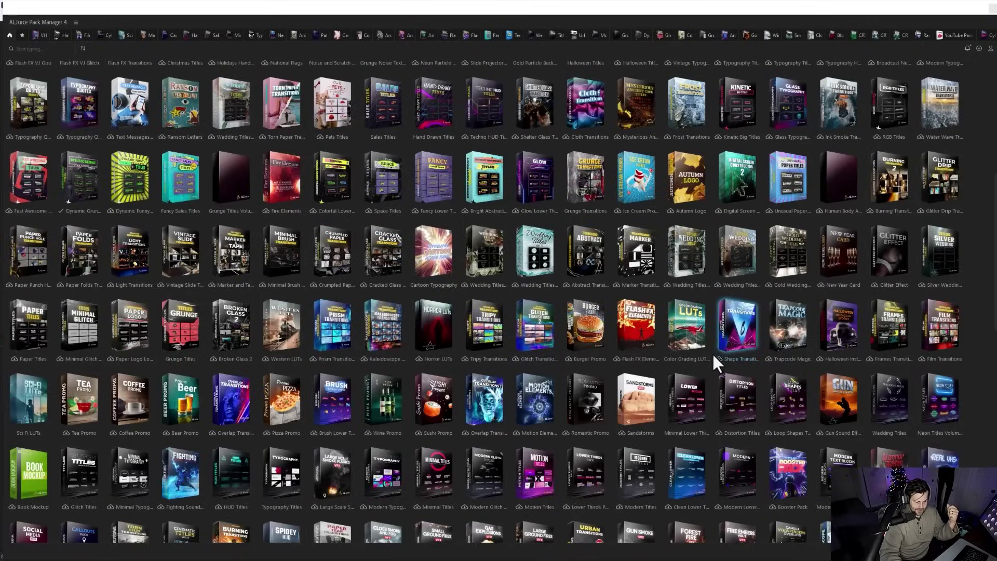
{"action": "mouse_move", "coordinate": [791, 272]}
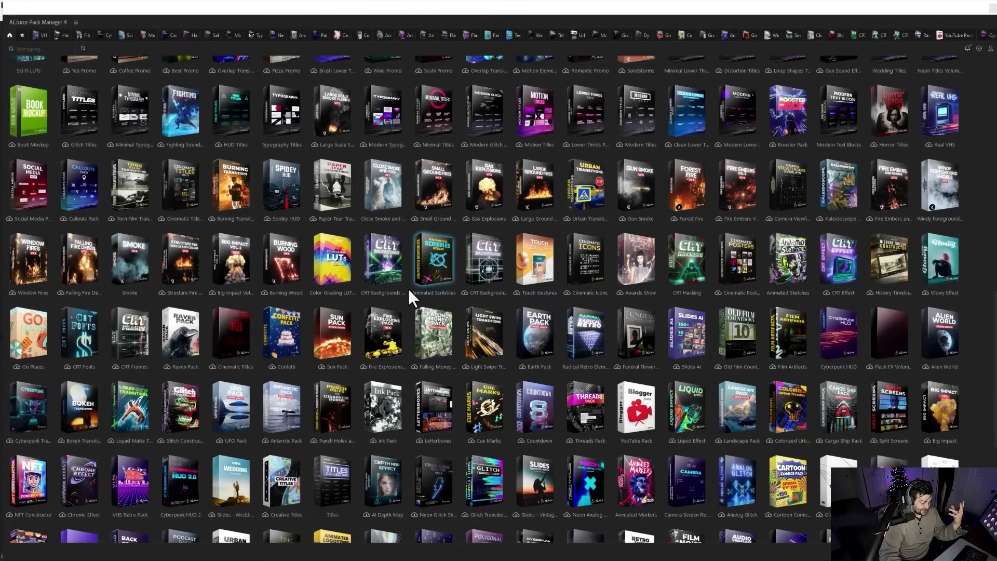
{"action": "scroll", "coordinate": [353, 283], "scroll_direction": "down", "scroll_amount": 2}
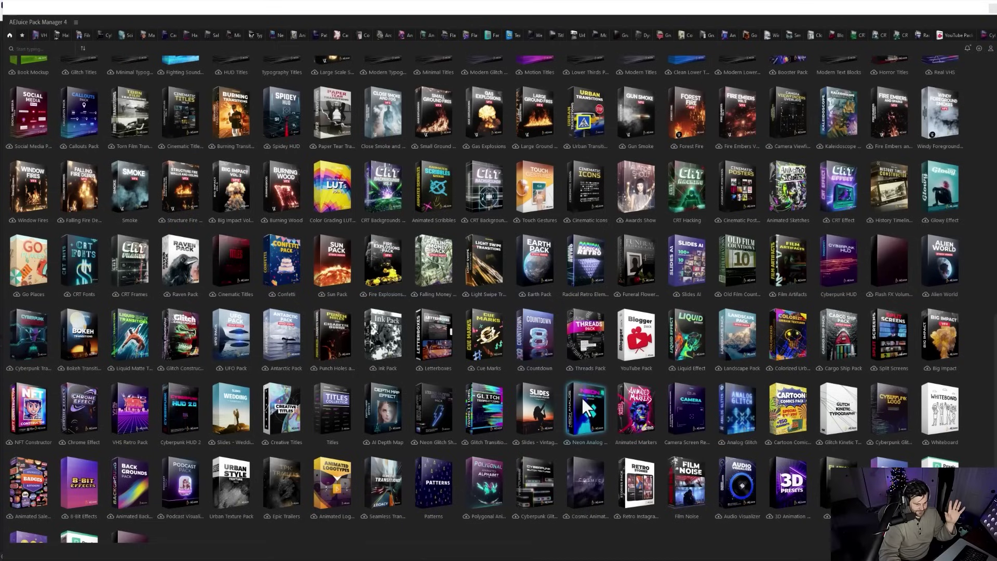
{"action": "mouse_move", "coordinate": [582, 397]}
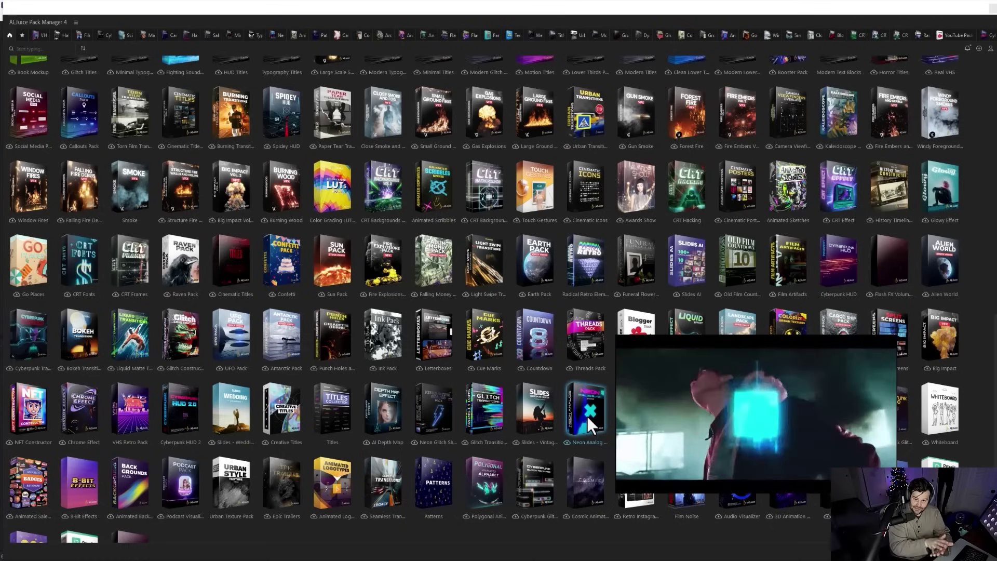
{"action": "scroll", "coordinate": [571, 436], "scroll_direction": "down", "scroll_amount": 1}
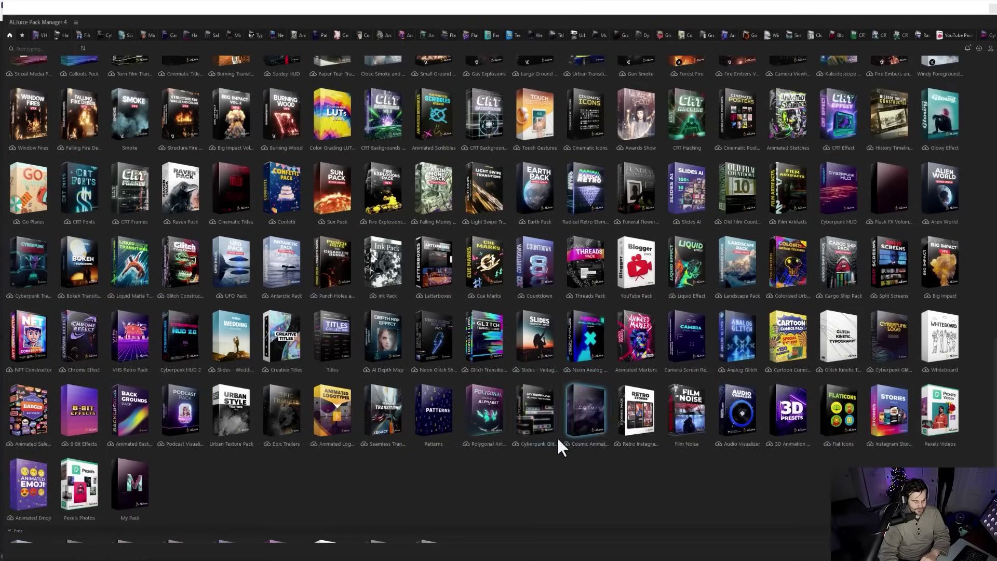
{"action": "mouse_move", "coordinate": [534, 399]}
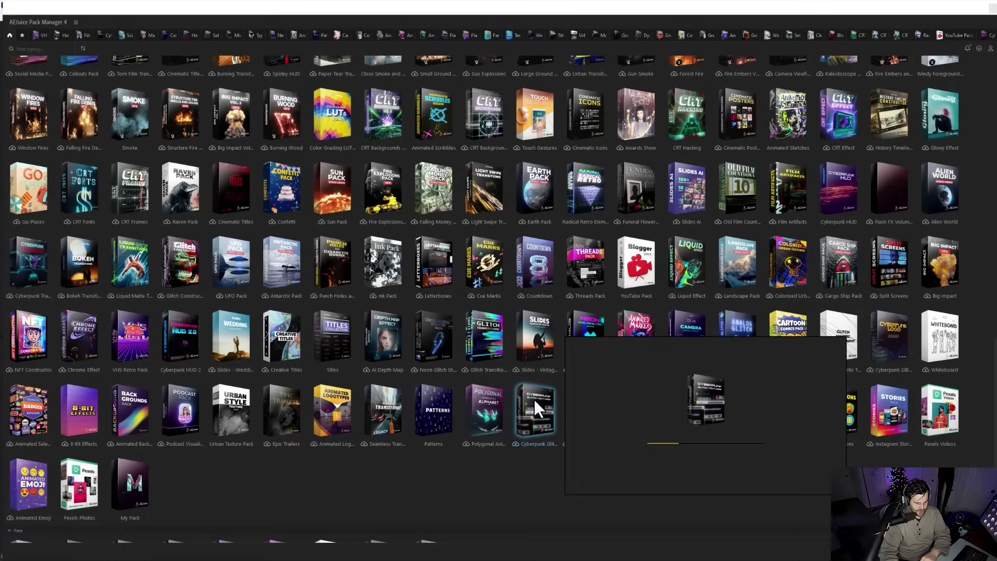
{"action": "scroll", "coordinate": [534, 399], "scroll_direction": "up", "scroll_amount": 1}
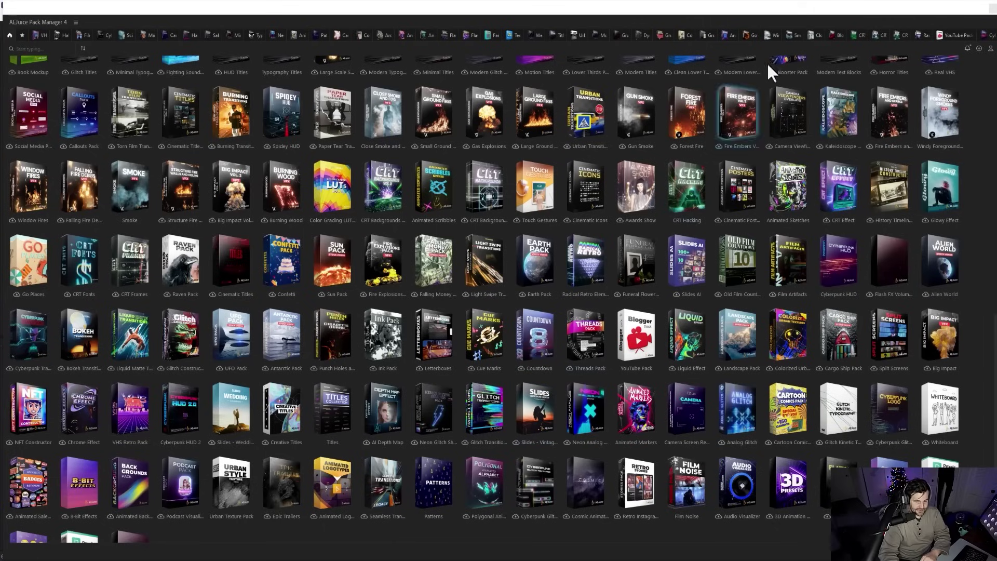
Shift the pack manager window to uncover the editor behind it, then open the Cyberpunk HUD 2 pack and browse its Stories and Text Comps
{"action": "left_click", "coordinate": [920, 8]}
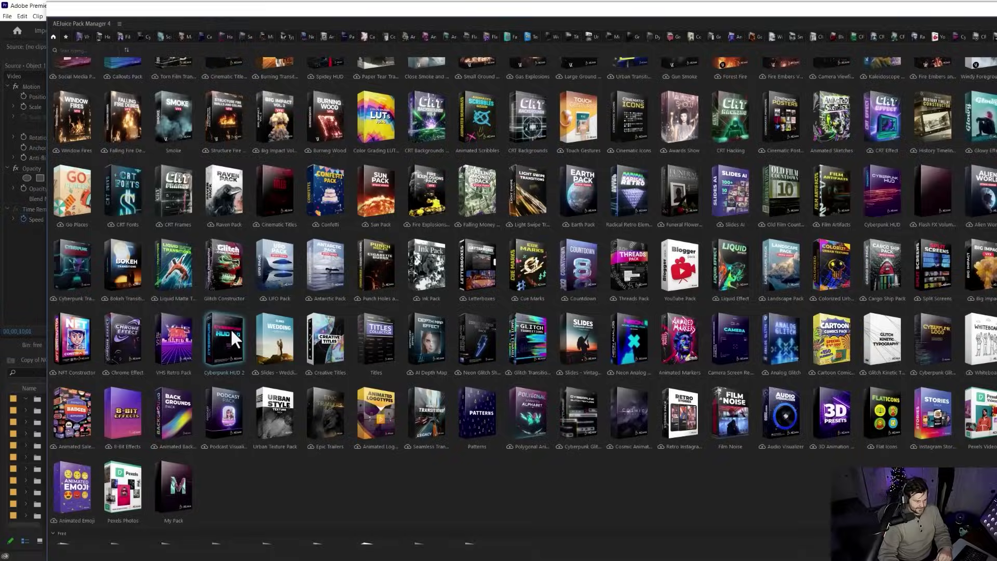
{"action": "left_click", "coordinate": [231, 328]}
{"action": "scroll", "coordinate": [586, 281], "scroll_direction": "up", "scroll_amount": 4}
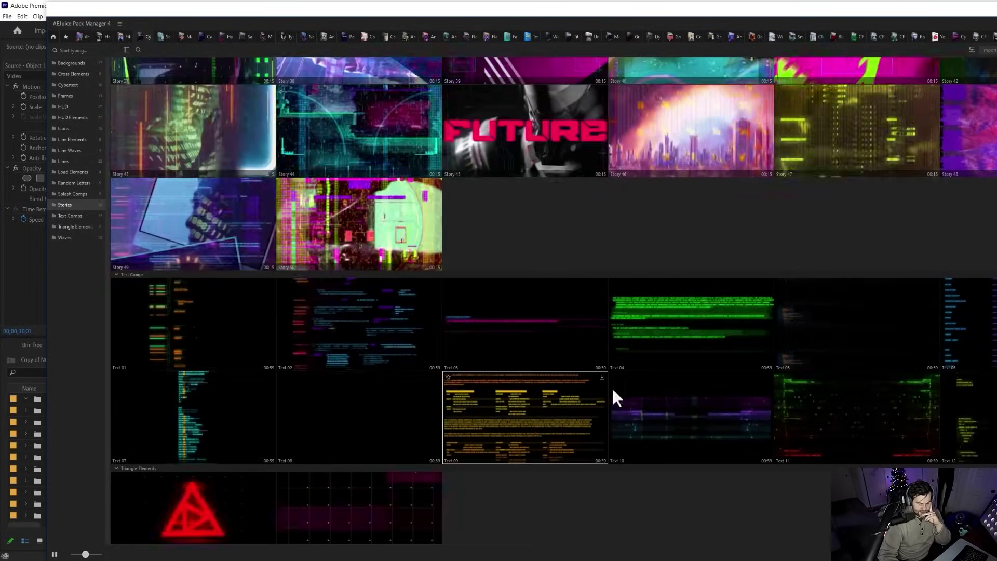
Browse the pack's Text Comps, Triangle Elements and Waves, reducing the pack manager window so the editor behind it shows
{"action": "scroll", "coordinate": [813, 381], "scroll_direction": "down", "scroll_amount": 3}
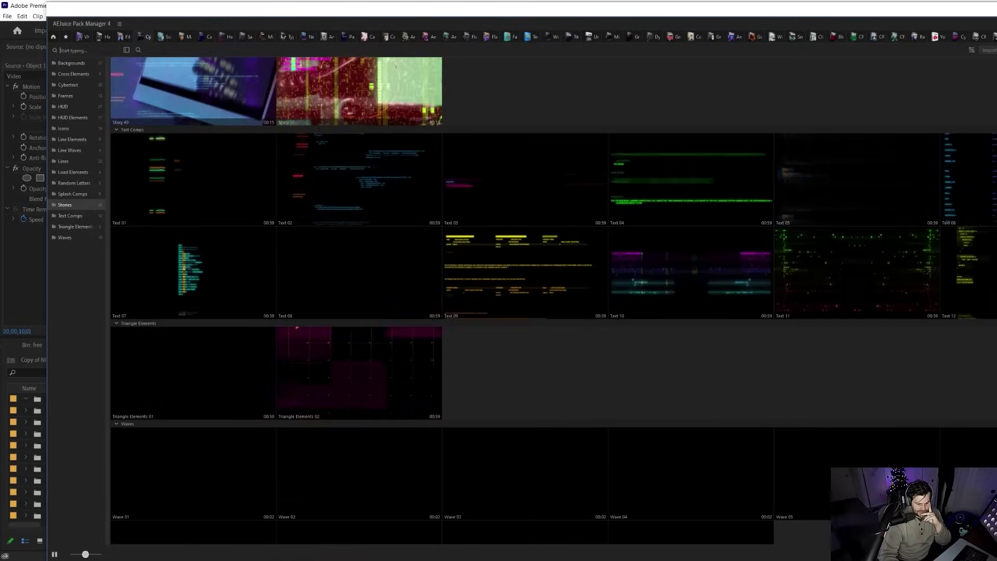
{"action": "left_click_drag", "start_coordinate": [47, 5], "coordinate": [154, 43]}
{"action": "scroll", "coordinate": [391, 254], "scroll_direction": "down", "scroll_amount": 5}
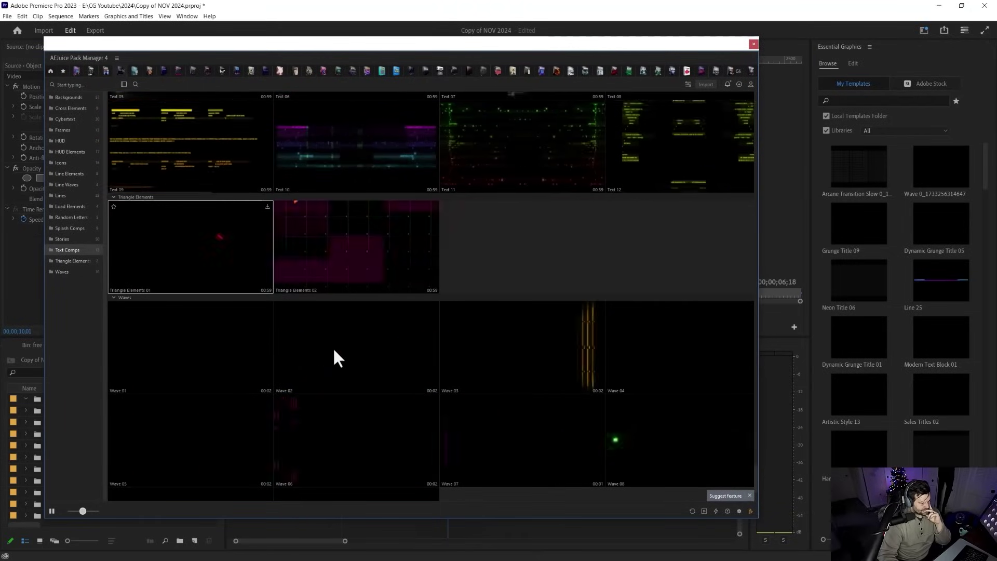
Find the Splash Comps of the pack and import the Splash 04 element into the aejuice sequence
{"action": "scroll", "coordinate": [307, 344], "scroll_direction": "down", "scroll_amount": 2}
{"action": "left_click", "coordinate": [687, 263]}
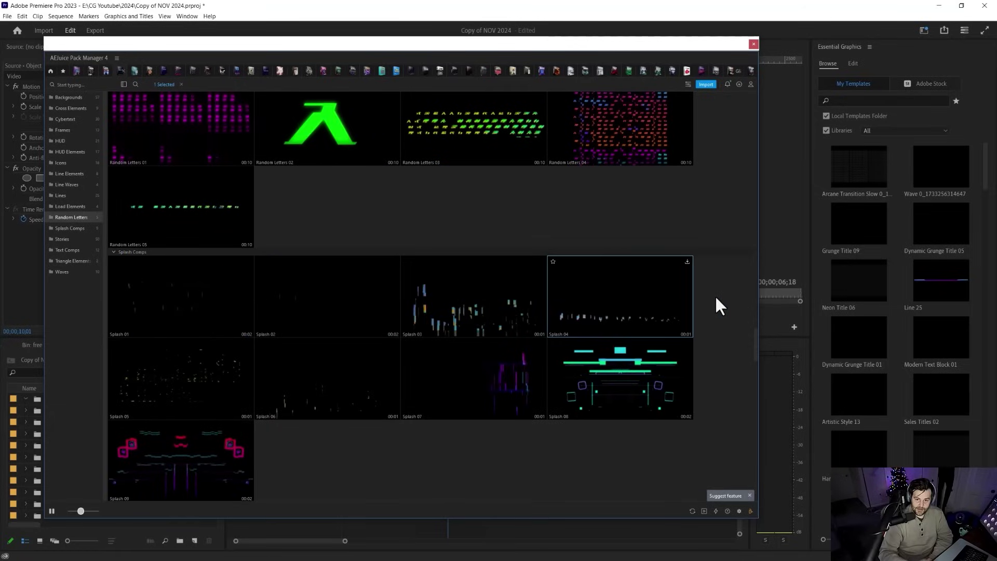
{"action": "left_click", "coordinate": [686, 261]}
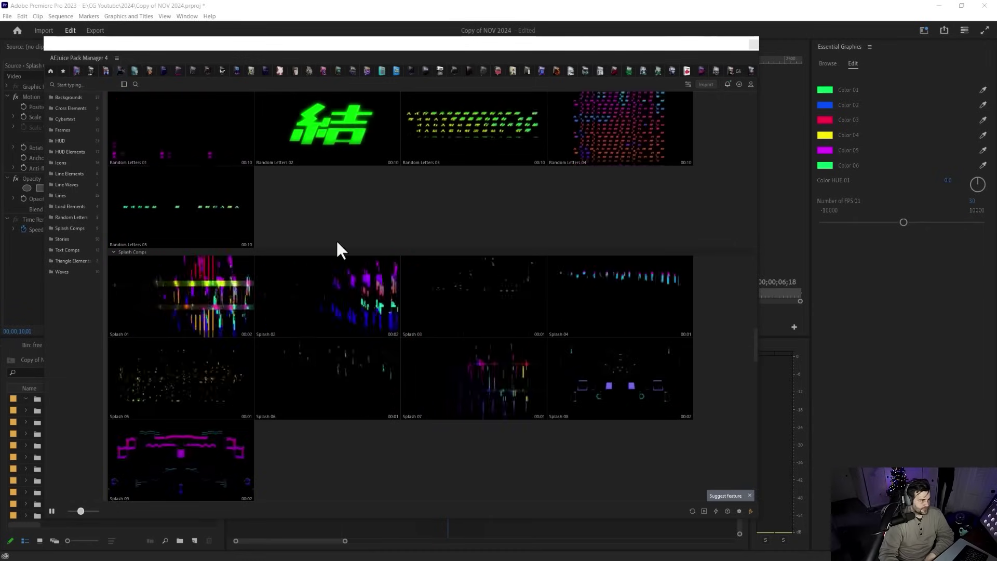
Import the Random Letters 01 element from the same pack into the sequence
{"action": "scroll", "coordinate": [338, 251], "scroll_direction": "up", "scroll_amount": 1}
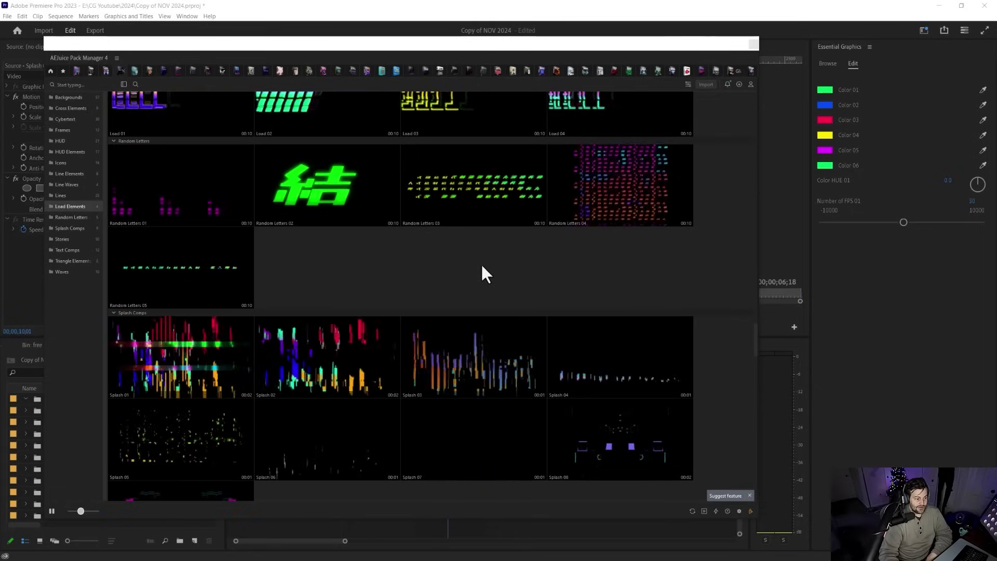
{"action": "scroll", "coordinate": [411, 294], "scroll_direction": "up", "scroll_amount": 1}
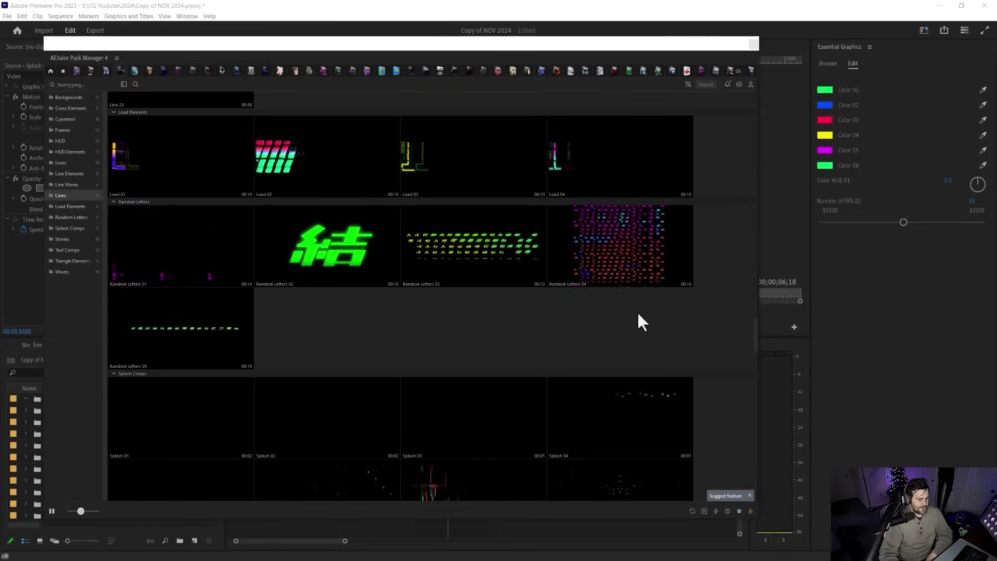
{"action": "left_click", "coordinate": [215, 254]}
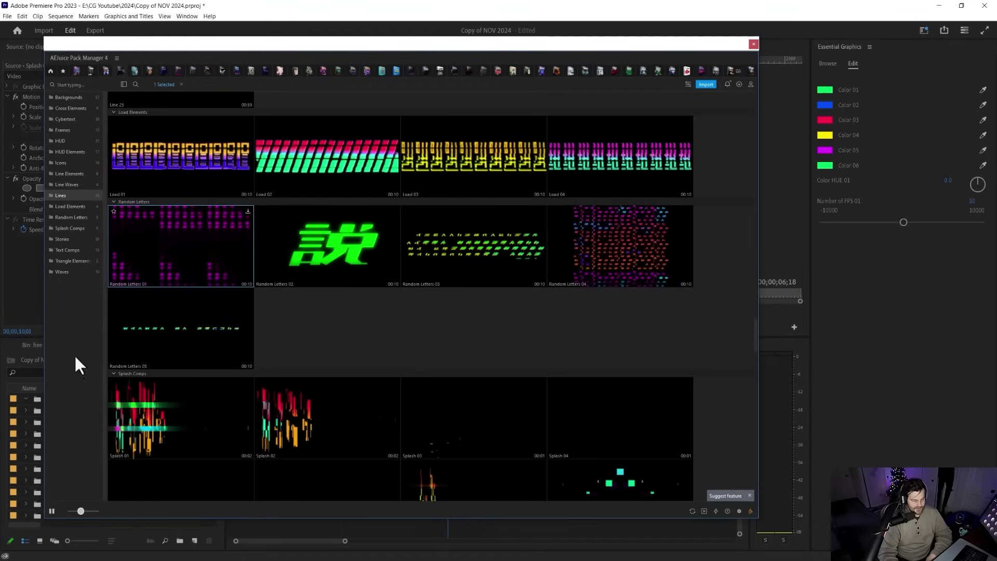
{"action": "left_click", "coordinate": [706, 84]}
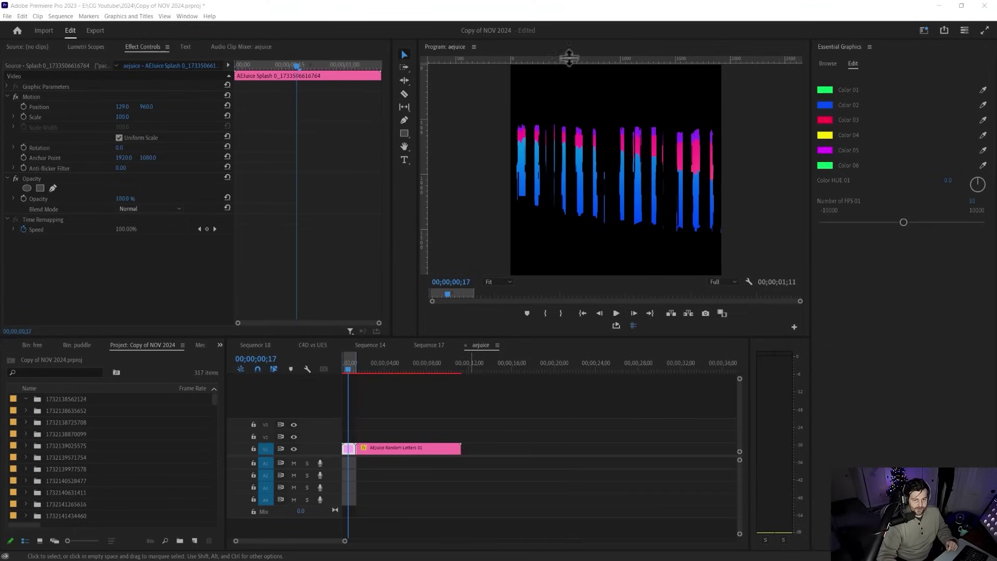
Play and scrub through the imported splash clip in the timeline to check its animation
{"action": "left_click", "coordinate": [349, 369]}
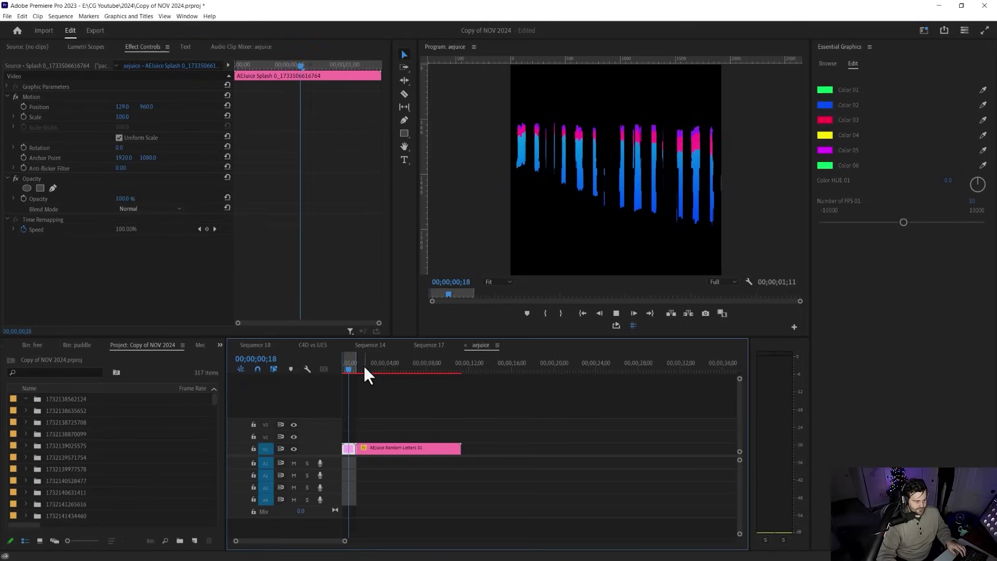
{"action": "key", "text": "space"}
{"action": "left_click_drag", "start_coordinate": [353, 371], "coordinate": [352, 362]}
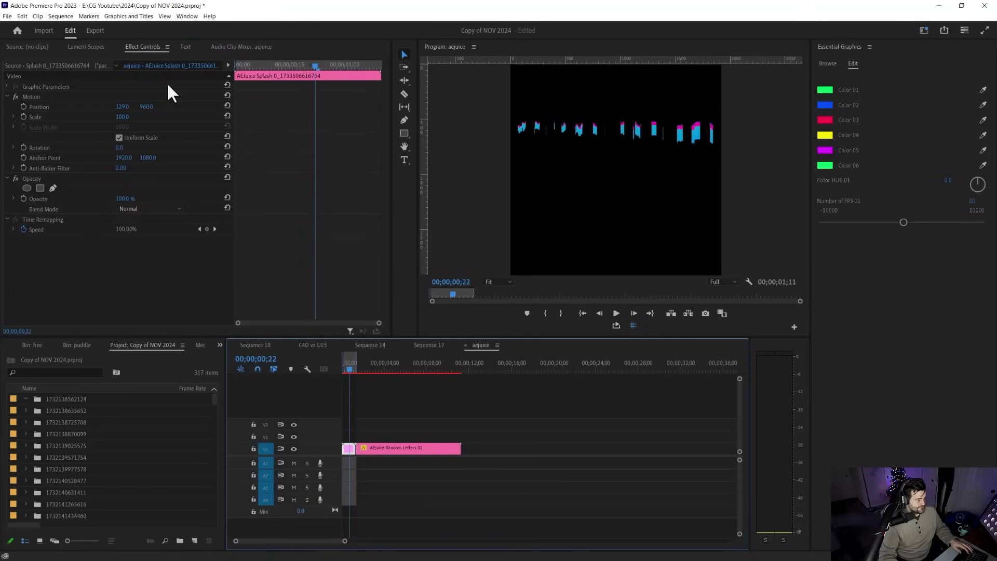
Export the marked in/out range of the sequence as a JPEG image sequence with the file name cyberlight1_
{"action": "left_click", "coordinate": [104, 33]}
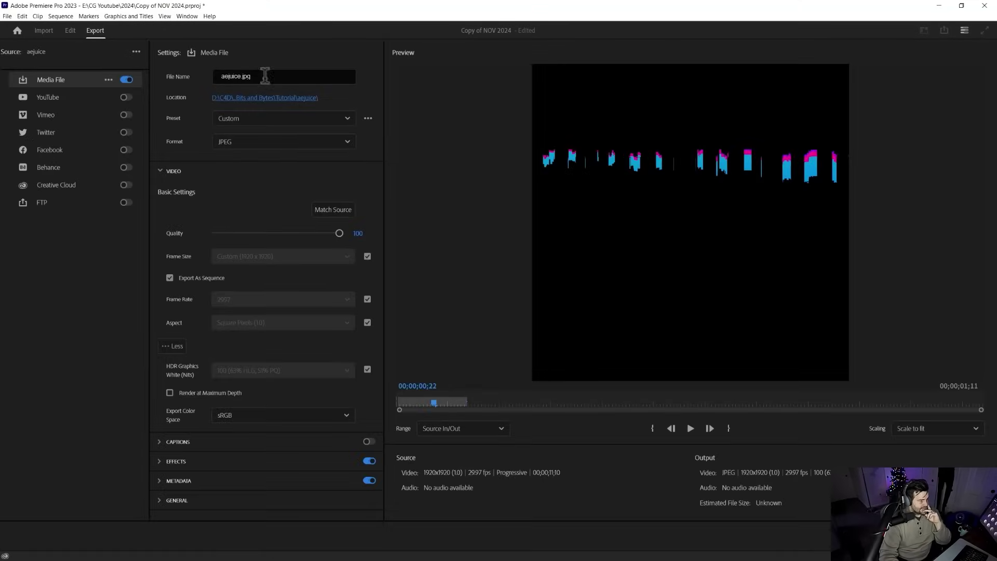
{"action": "left_click", "coordinate": [264, 76]}
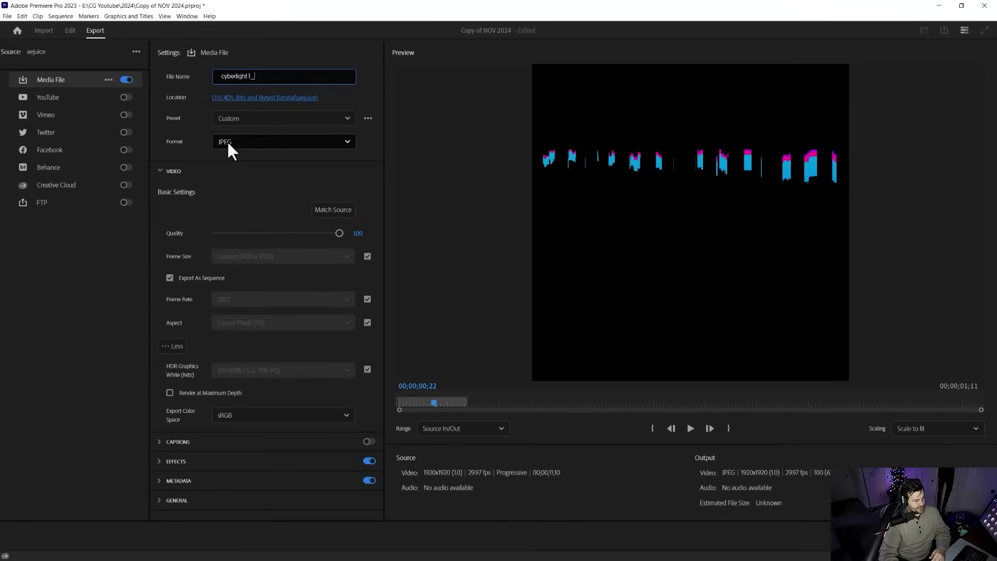
{"action": "left_click", "coordinate": [300, 196]}
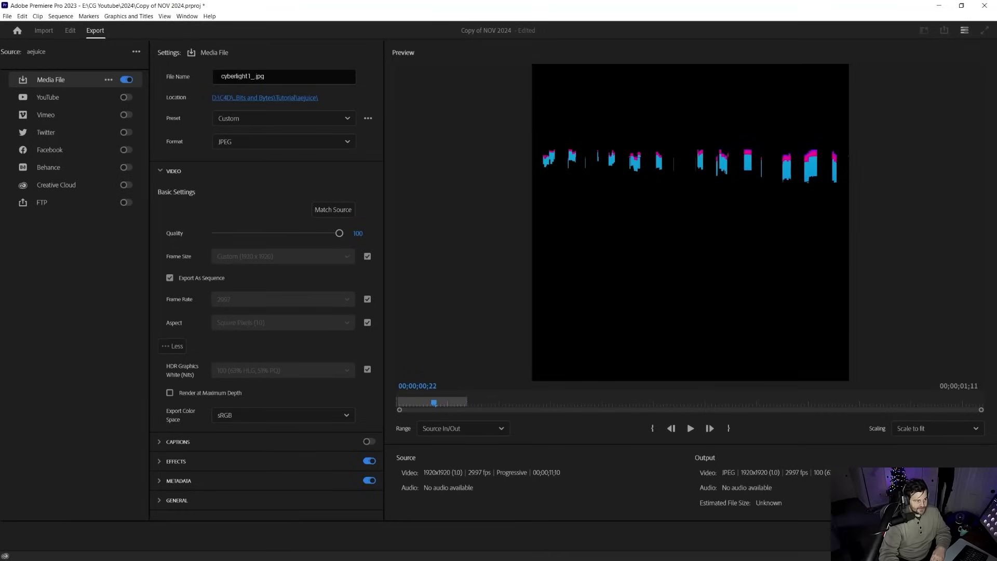
{"action": "left_click", "coordinate": [955, 542]}
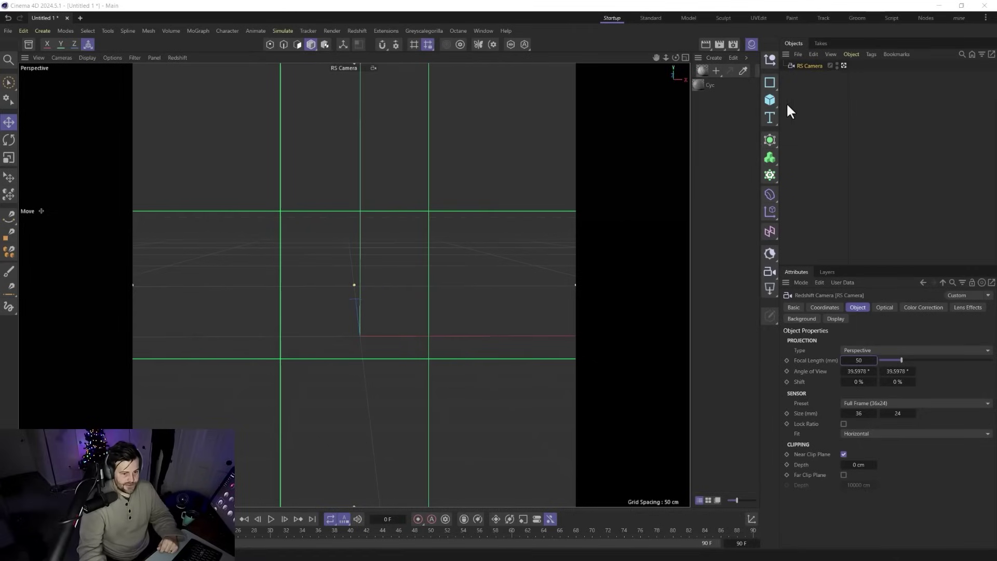
In Cinema 4D, add a Figure for scale reference and a Cube to the scene
{"action": "left_click", "coordinate": [769, 99]}
{"action": "left_click", "coordinate": [797, 181]}
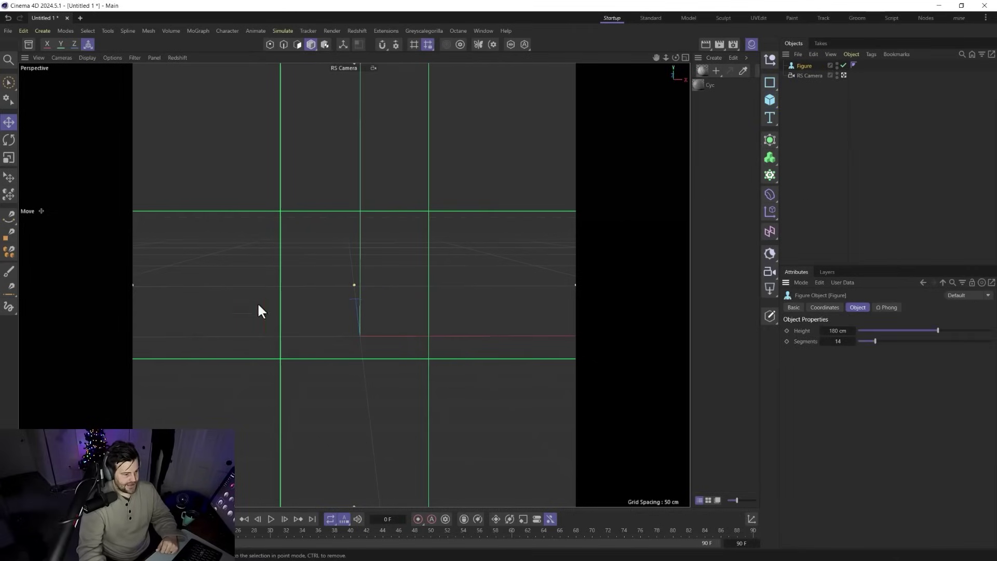
{"action": "left_click", "coordinate": [769, 100]}
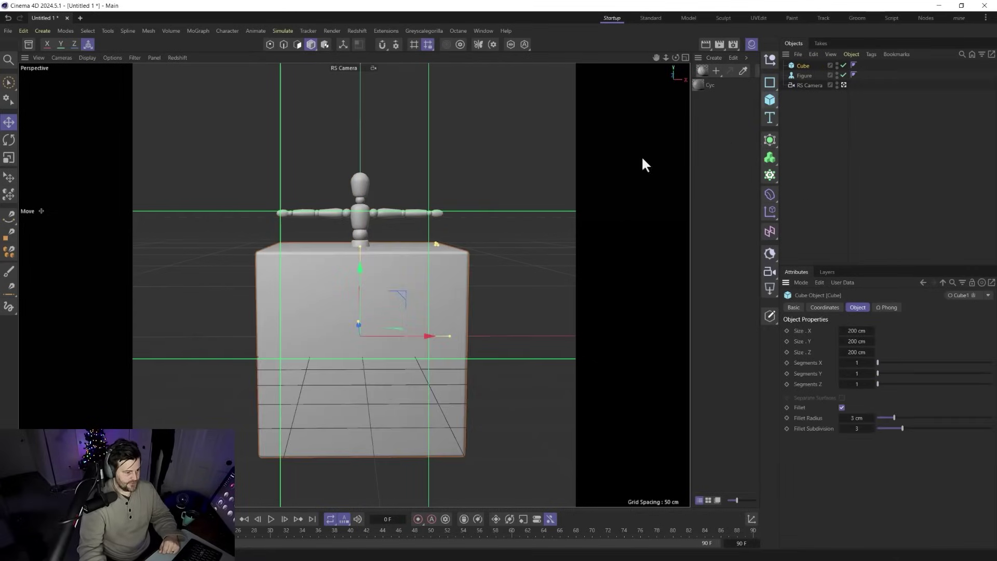
Scale the cube up to 600 cm on every side and set its Y position to 300 cm
{"action": "key", "text": "t"}
{"action": "left_click_drag", "start_coordinate": [325, 400], "coordinate": [308, 358]}
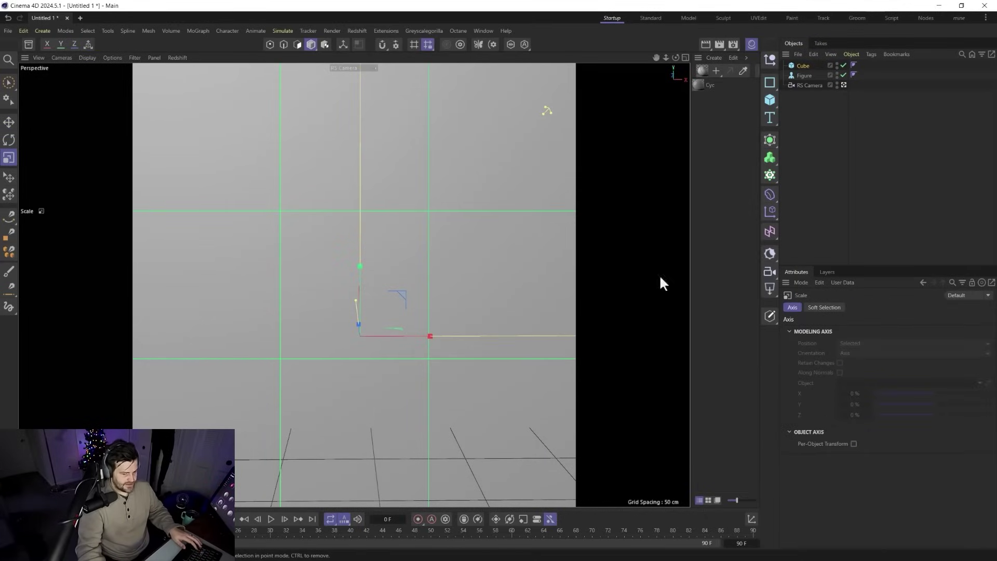
{"action": "left_click", "coordinate": [803, 66]}
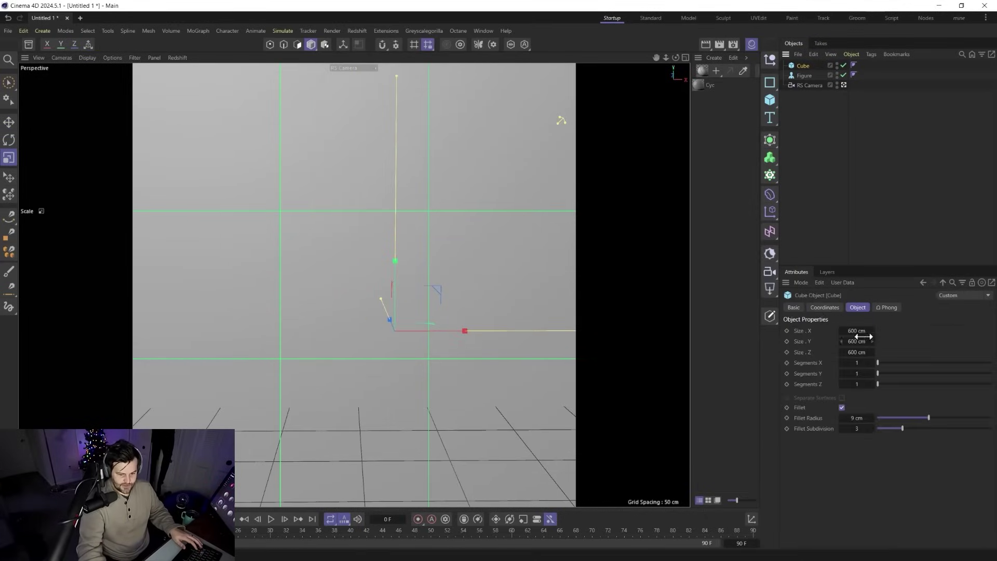
{"action": "left_click", "coordinate": [830, 307]}
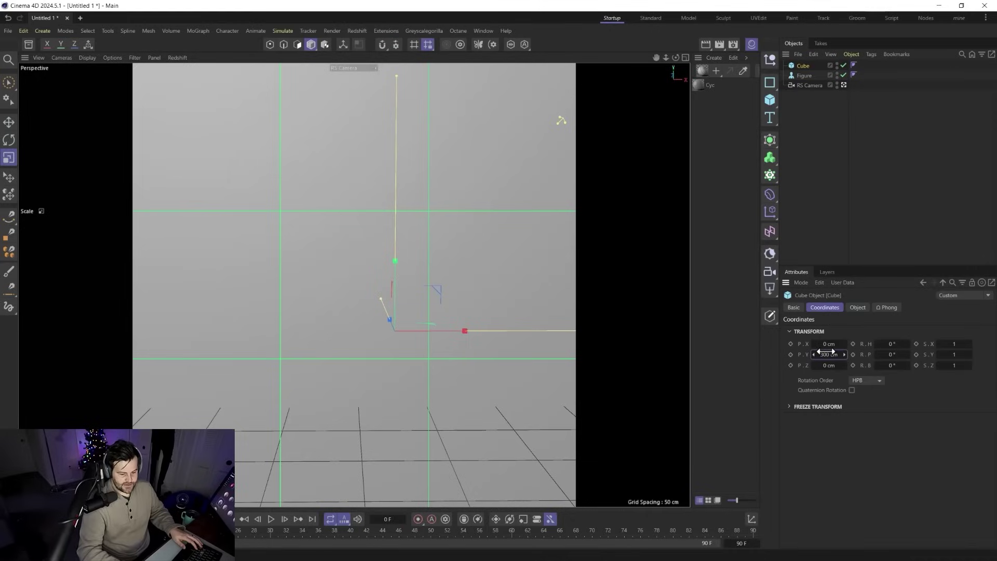
{"action": "scroll", "coordinate": [433, 185], "scroll_direction": "down", "scroll_amount": 10}
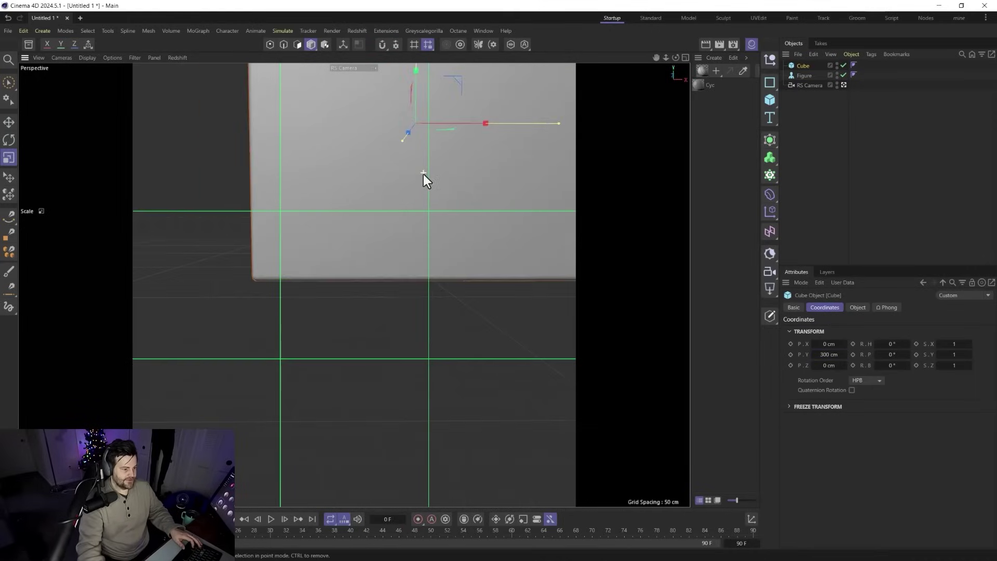
Turn off the cube's fillet and convert the cube into an editable polygon object
{"action": "left_click", "coordinate": [843, 407]}
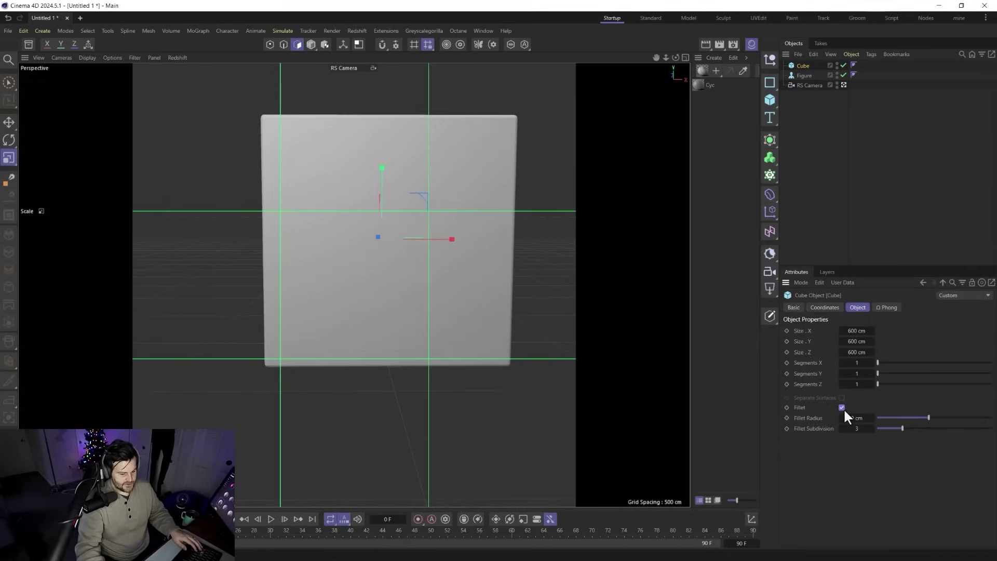
{"action": "left_click", "coordinate": [843, 407]}
{"action": "key", "text": "c"}
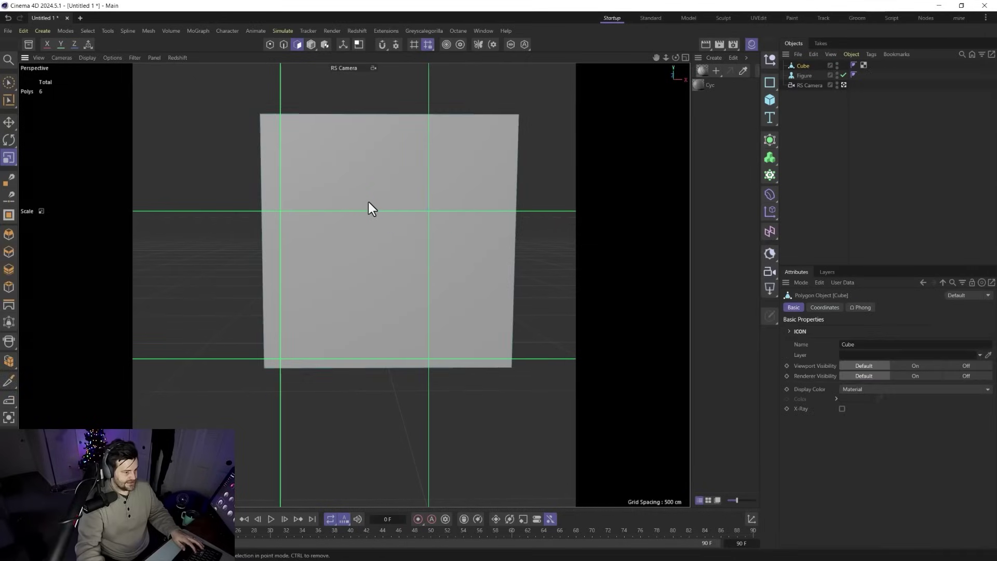
Delete the cube's front polygon to open it as a room, and select the right wall polygon
{"action": "left_click", "coordinate": [418, 188]}
{"action": "key", "text": "Delete"}
{"action": "left_click", "coordinate": [493, 205]}
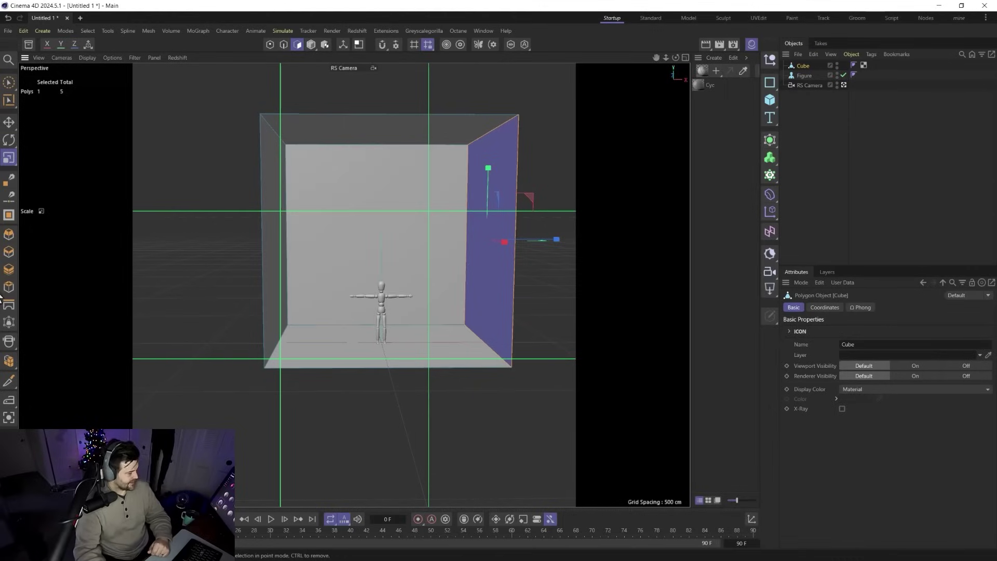
Switch to KitBash3D Cargo, import the High Tech Sci-Fi Panels material for Cinema 4D 2024, and return to the scene
{"action": "key", "text": "alt+Tab"}
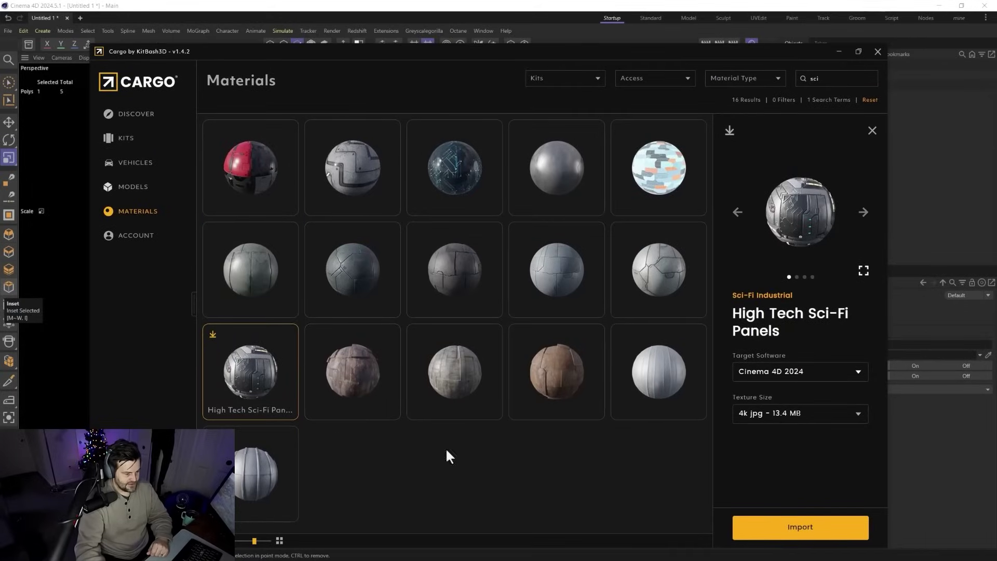
{"action": "left_click", "coordinate": [819, 535]}
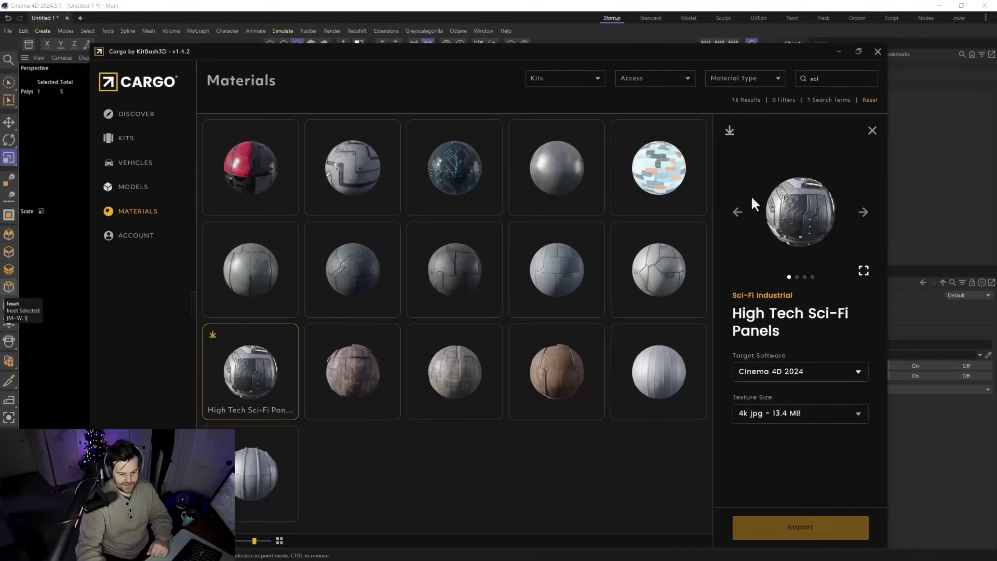
{"action": "left_click", "coordinate": [838, 53]}
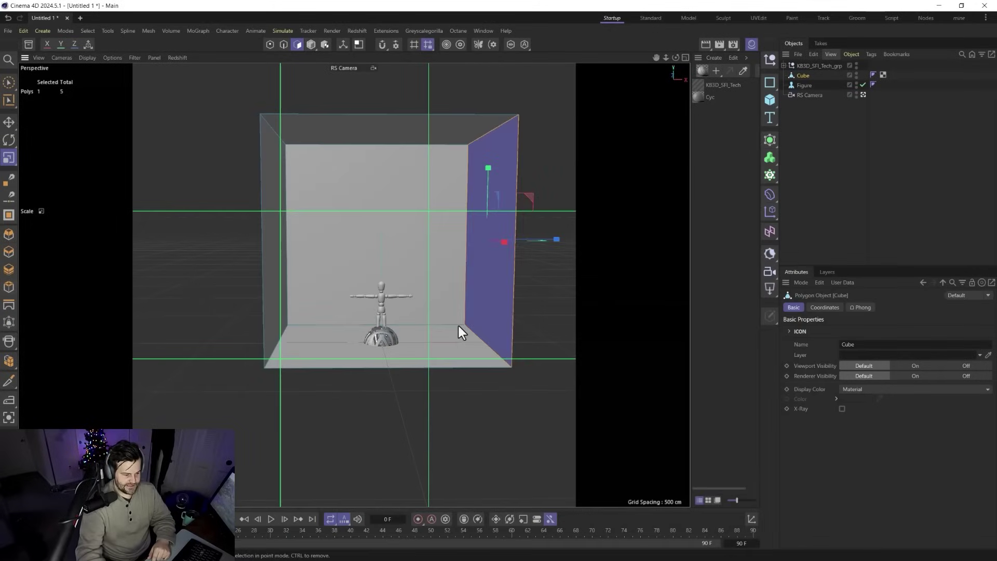
Apply the KB3D_SFI_Tech material to the cube, delete the imported sample group, and select the cube's material tag
{"action": "left_click_drag", "start_coordinate": [699, 84], "coordinate": [800, 75]}
{"action": "left_click", "coordinate": [803, 65]}
{"action": "key", "text": "Delete"}
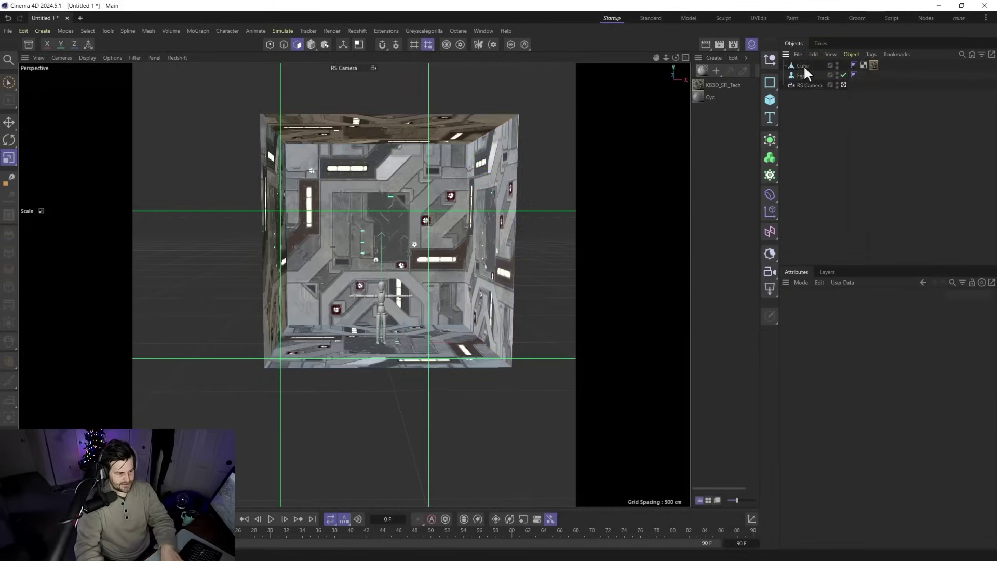
{"action": "left_click", "coordinate": [873, 65]}
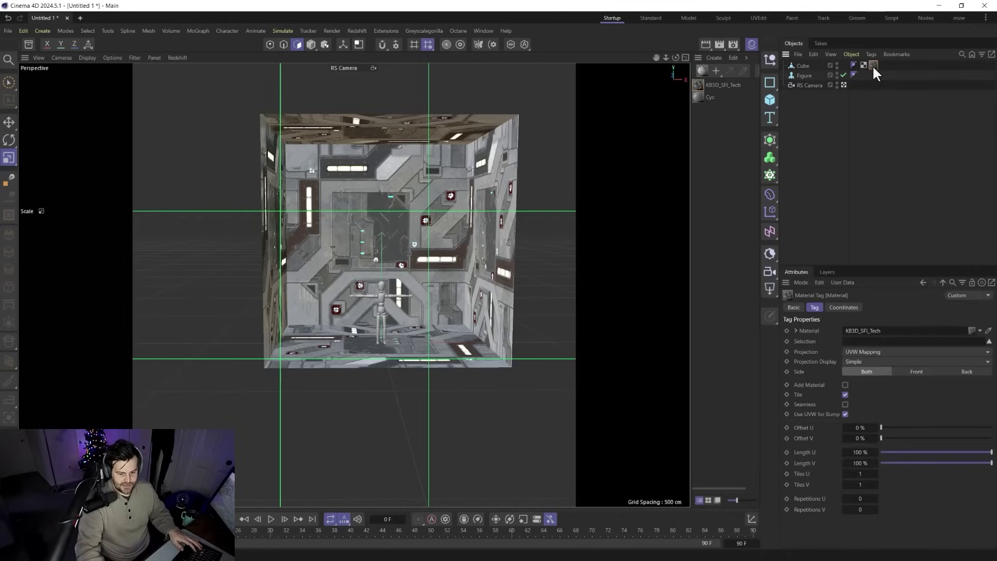
Enable Automatic Displacement among the legacy options of the Redshift system render settings, using the advanced mode
{"action": "left_click", "coordinate": [733, 44]}
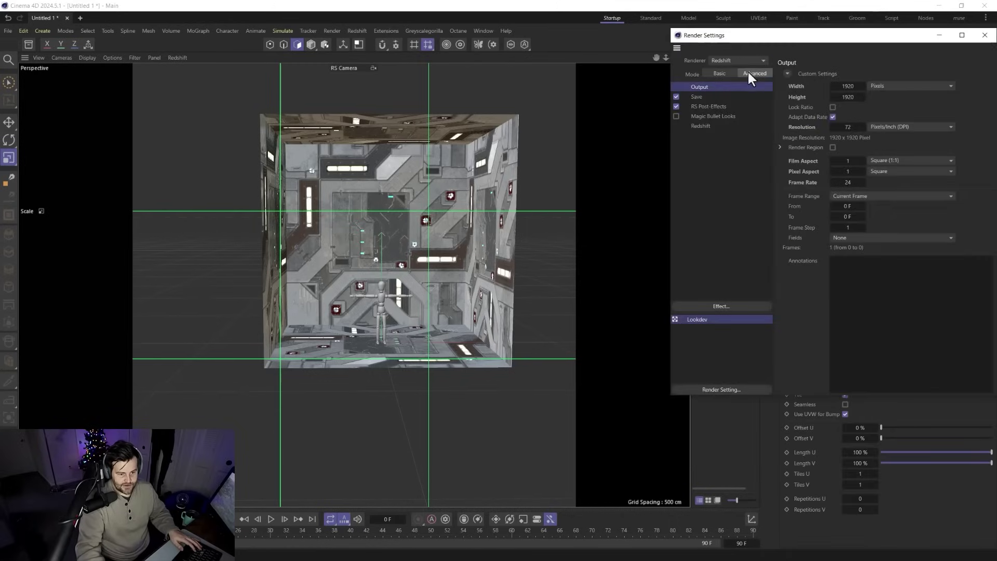
{"action": "left_click_drag", "start_coordinate": [755, 42], "coordinate": [604, 47]}
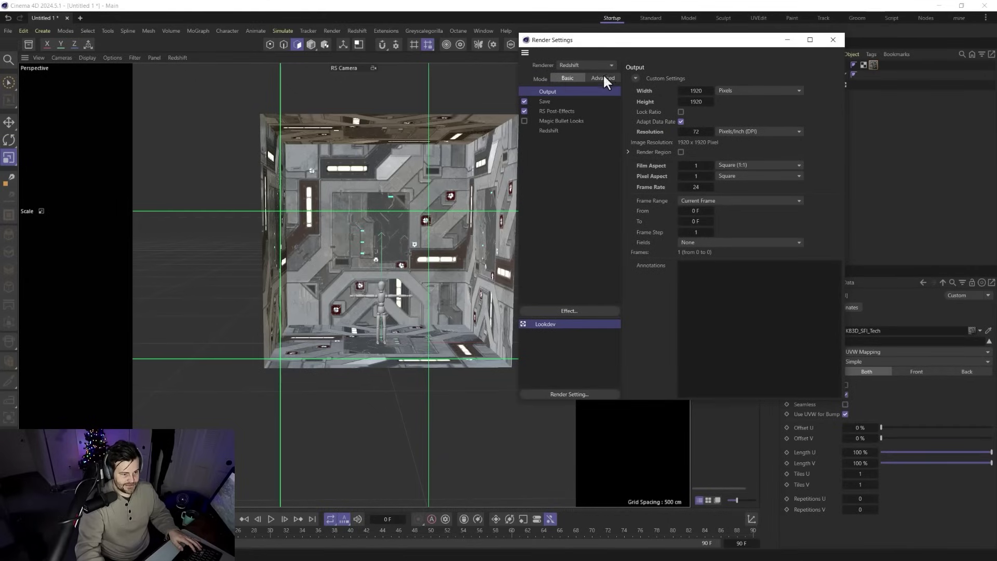
{"action": "left_click", "coordinate": [566, 130]}
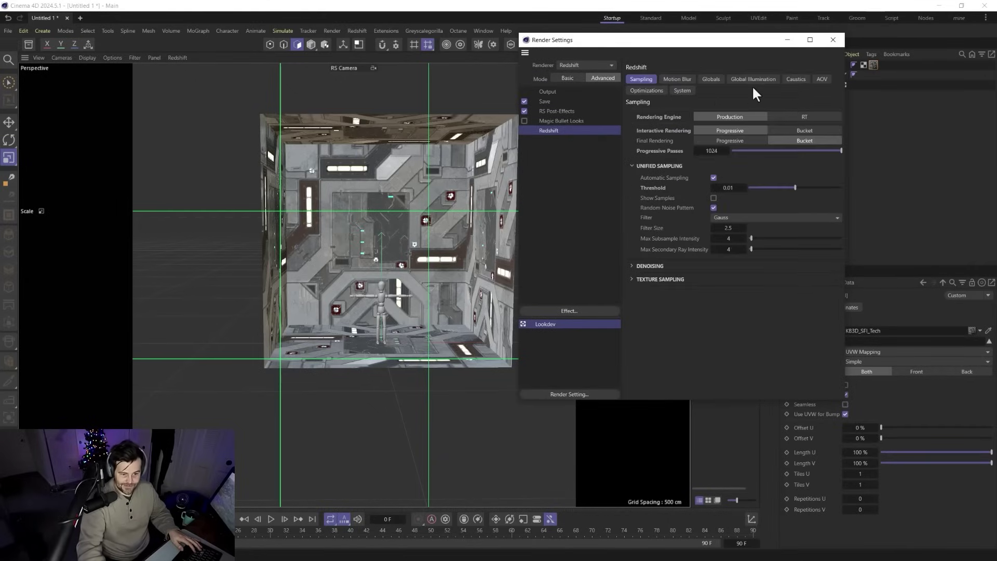
{"action": "left_click", "coordinate": [682, 90]}
{"action": "left_click", "coordinate": [642, 300]}
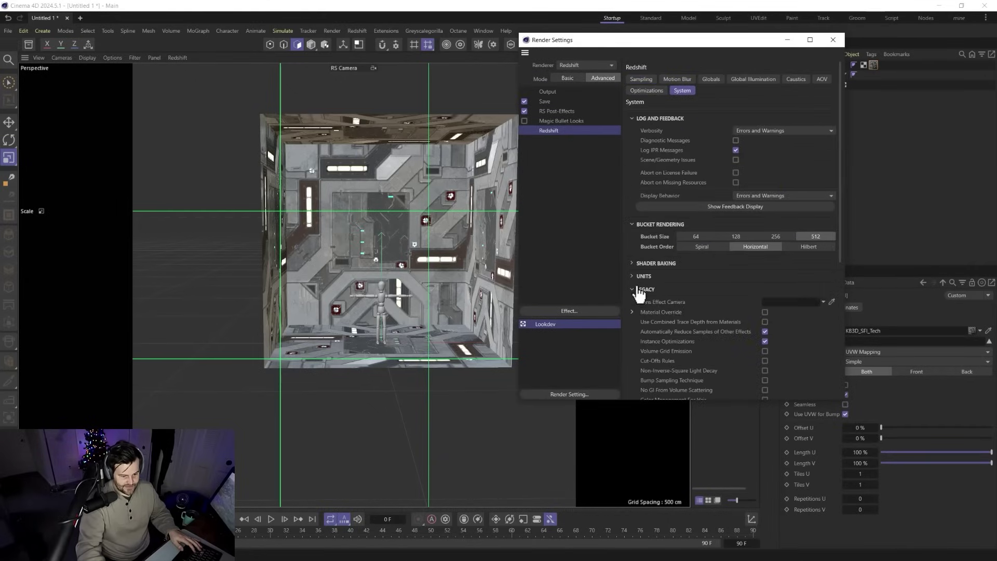
{"action": "scroll", "coordinate": [675, 332], "scroll_direction": "down", "scroll_amount": 5}
{"action": "left_click", "coordinate": [764, 323]}
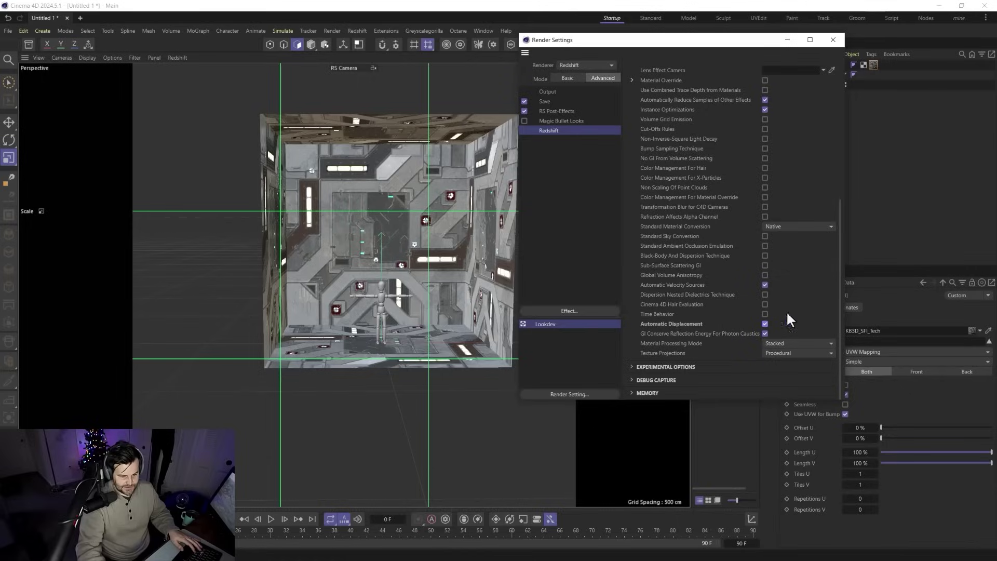
{"action": "left_click", "coordinate": [833, 39]}
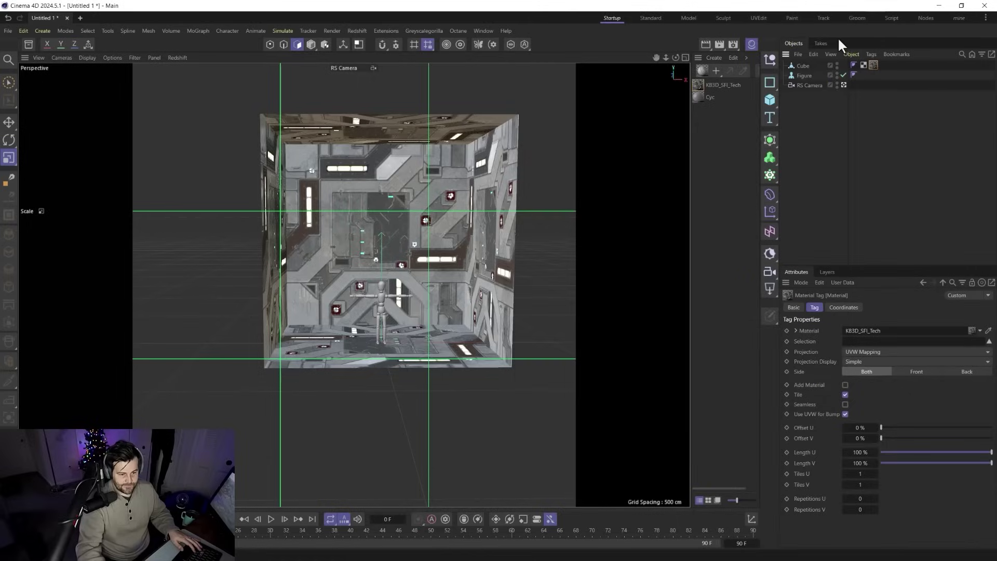
Select the cube, switch from polygon editing to Model mode, and frame the room more closely around the figure
{"action": "left_click", "coordinate": [800, 66]}
{"action": "scroll", "coordinate": [451, 267], "scroll_direction": "up", "scroll_amount": 5}
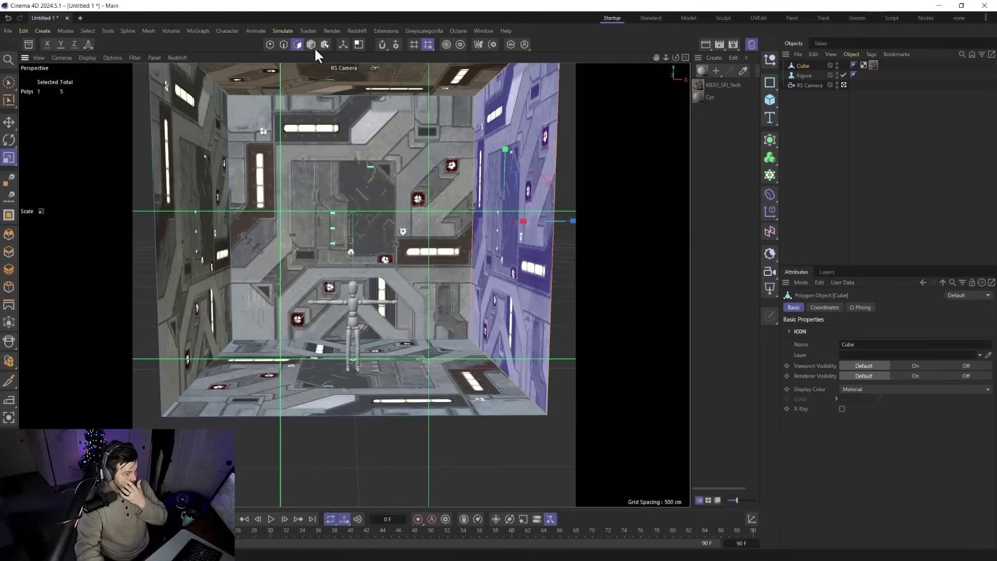
{"action": "left_click", "coordinate": [312, 45]}
{"action": "scroll", "coordinate": [354, 306], "scroll_direction": "up", "scroll_amount": 3}
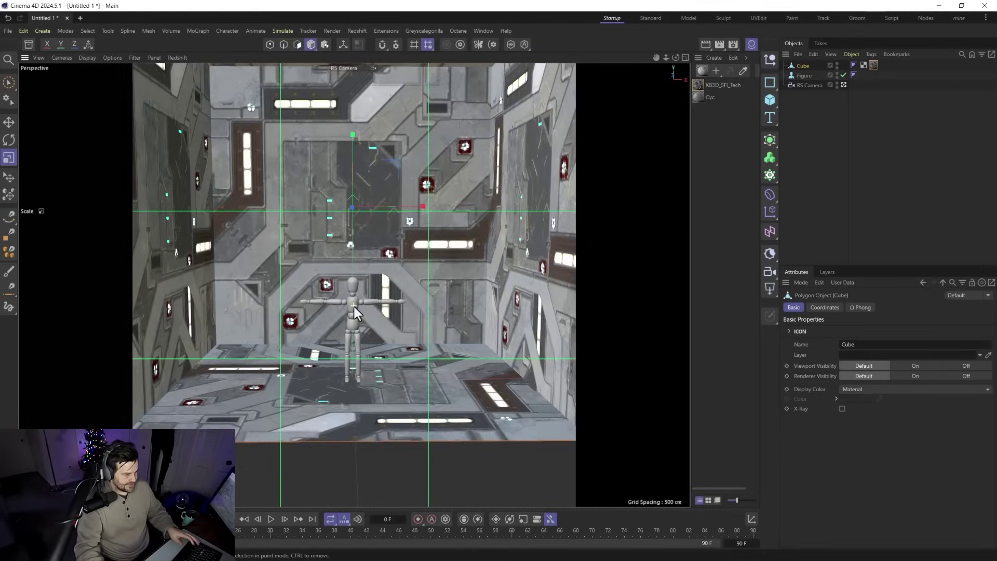
Check the texture nodes of KB3D_SFI_Tech and set the Displacement node's New Range Min to -0.5 and New Range Max to 0.5
{"action": "double_click", "coordinate": [697, 82]}
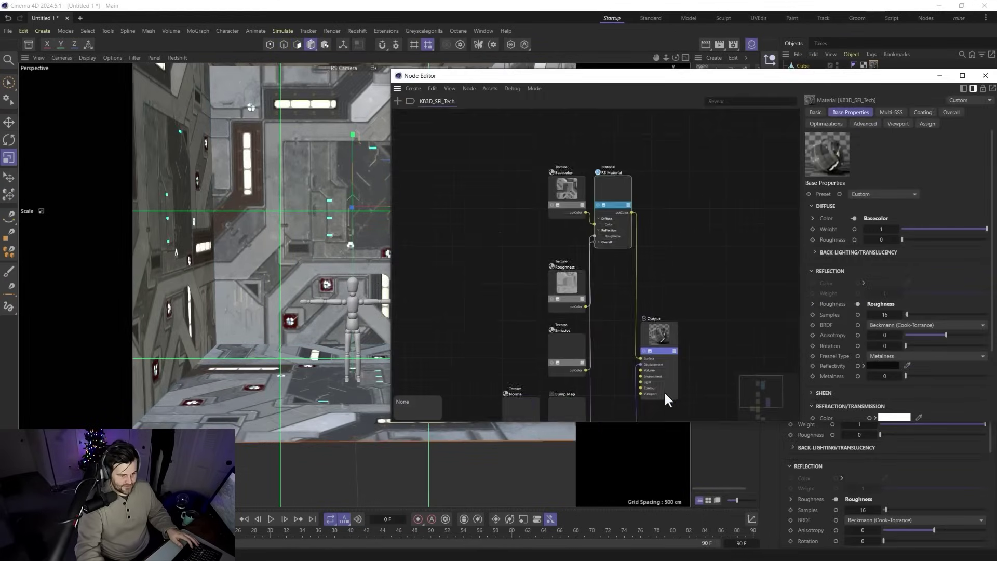
{"action": "left_click", "coordinate": [550, 181]}
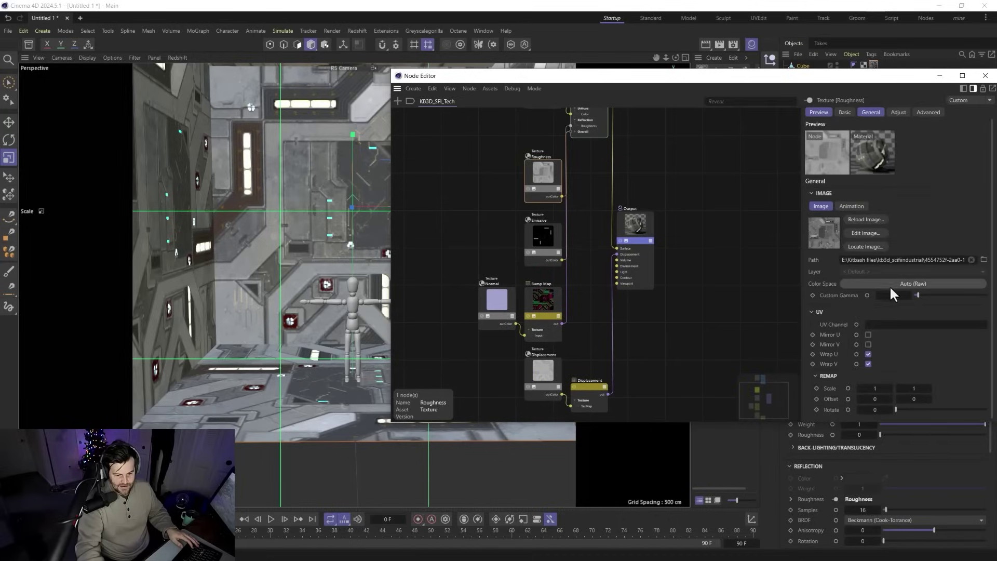
{"action": "left_click", "coordinate": [502, 311]}
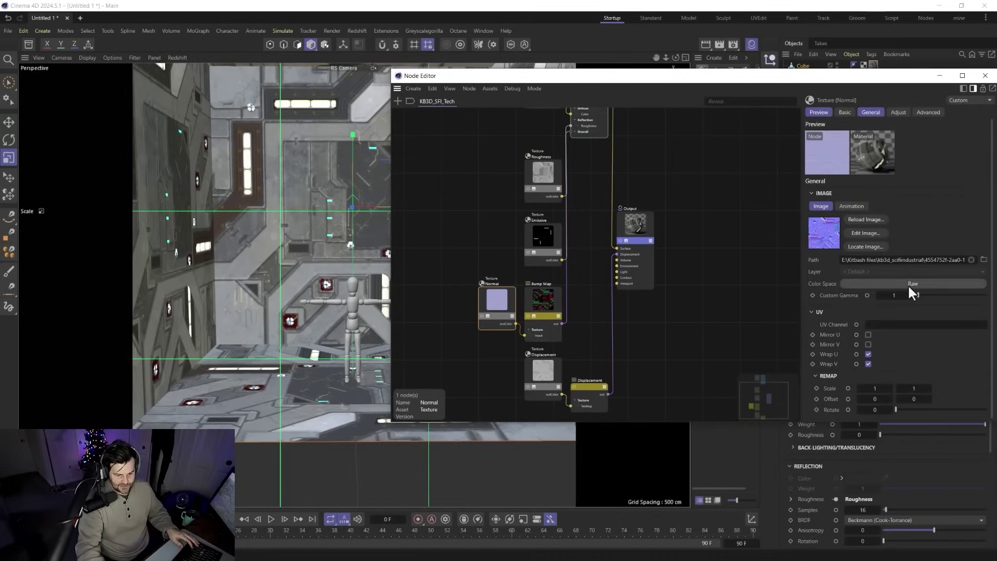
{"action": "left_click", "coordinate": [530, 376]}
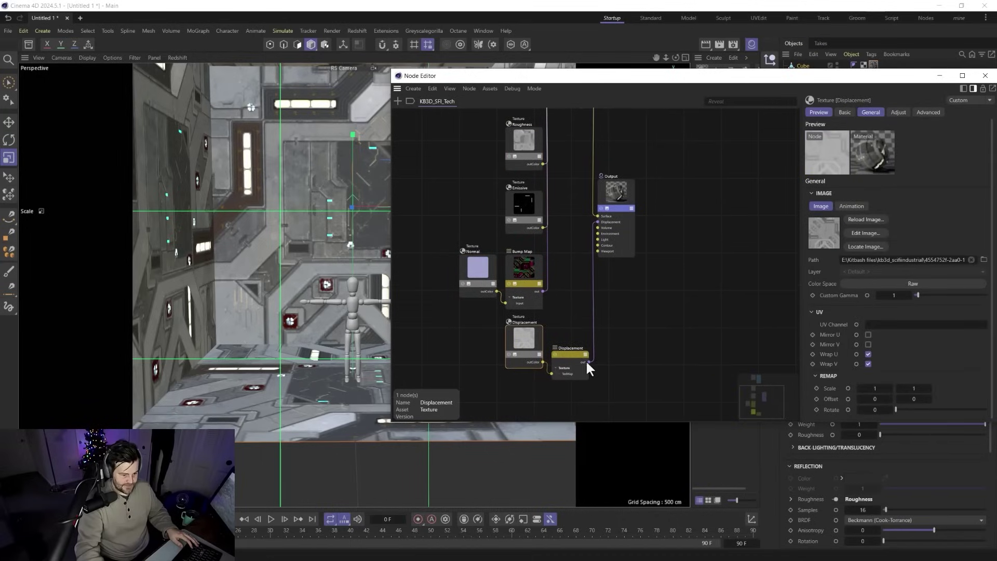
{"action": "left_click", "coordinate": [585, 362]}
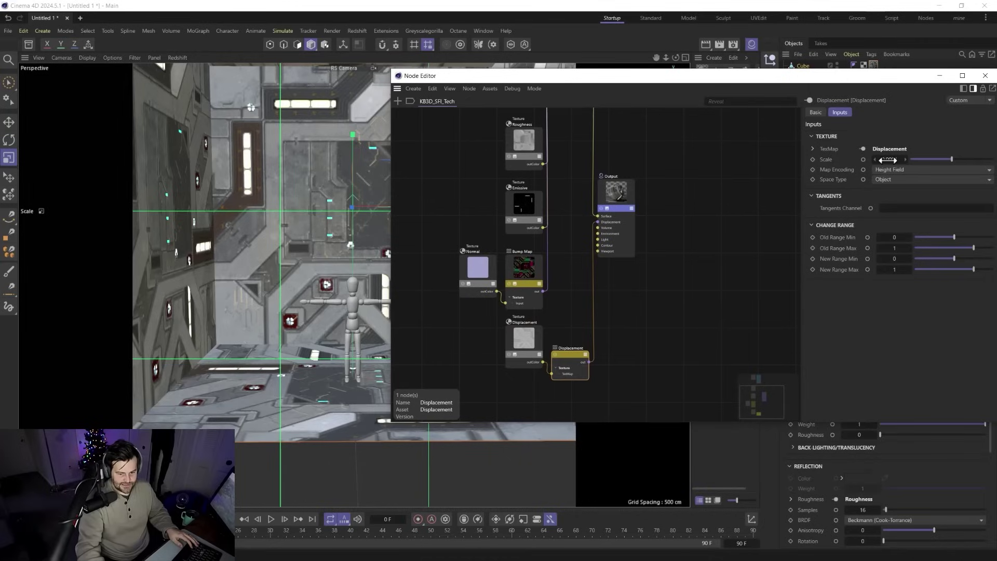
{"action": "left_click", "coordinate": [894, 259]}
{"action": "type", "text": "-0.5"}
{"action": "key", "text": "Tab"}
{"action": "type", "text": "0.5"}
{"action": "key", "text": "Return"}
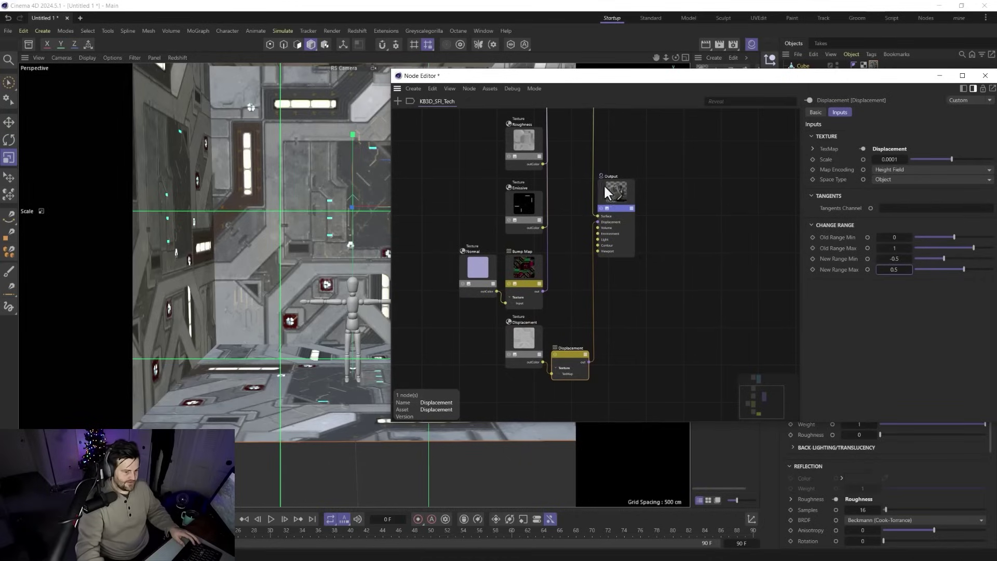
{"action": "left_click_drag", "start_coordinate": [873, 77], "coordinate": [496, 134]}
{"action": "left_click", "coordinate": [609, 132]}
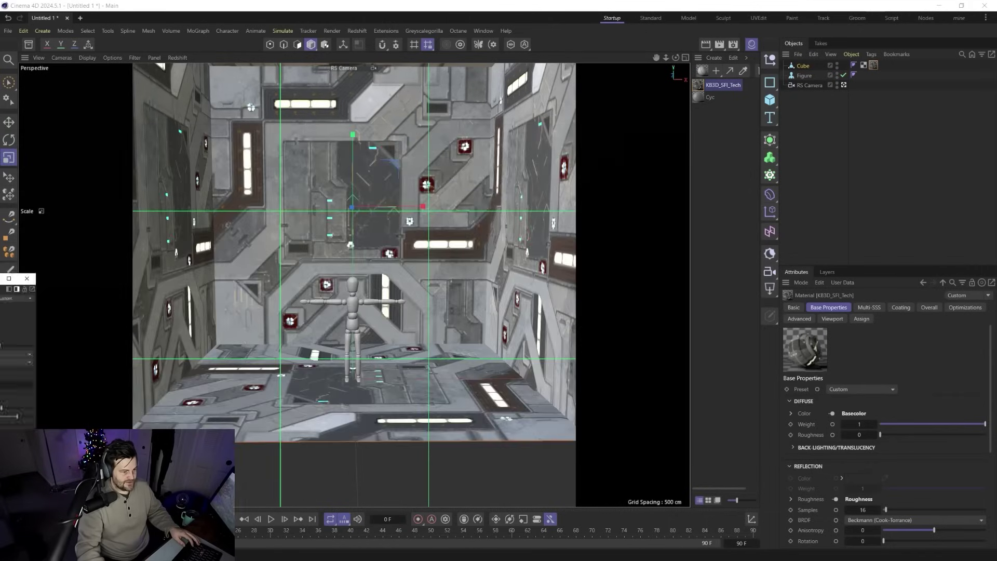
Select the cube and display the viewport with Gouraud Shading (Lines)
{"action": "left_click", "coordinate": [802, 66]}
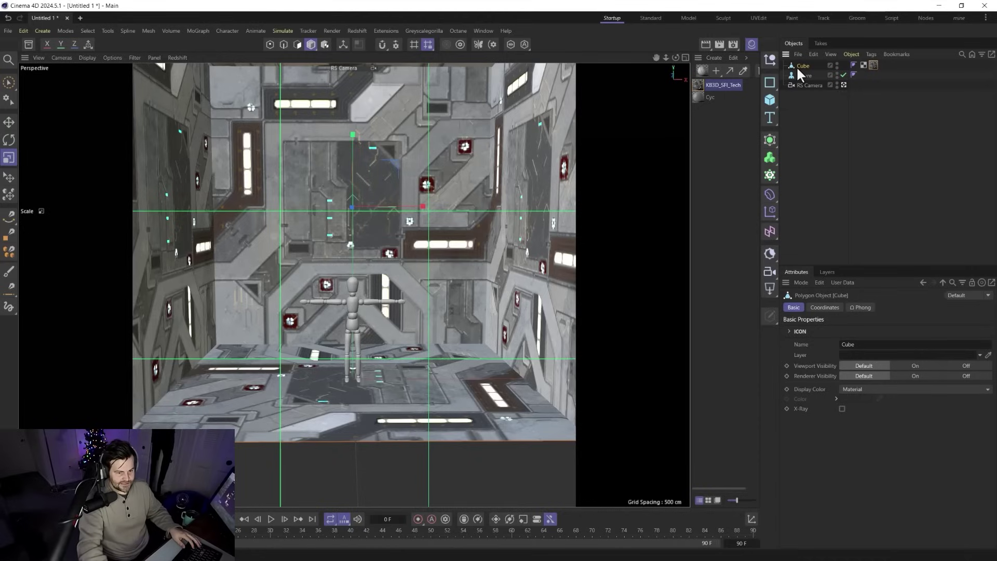
{"action": "left_click", "coordinate": [87, 58]}
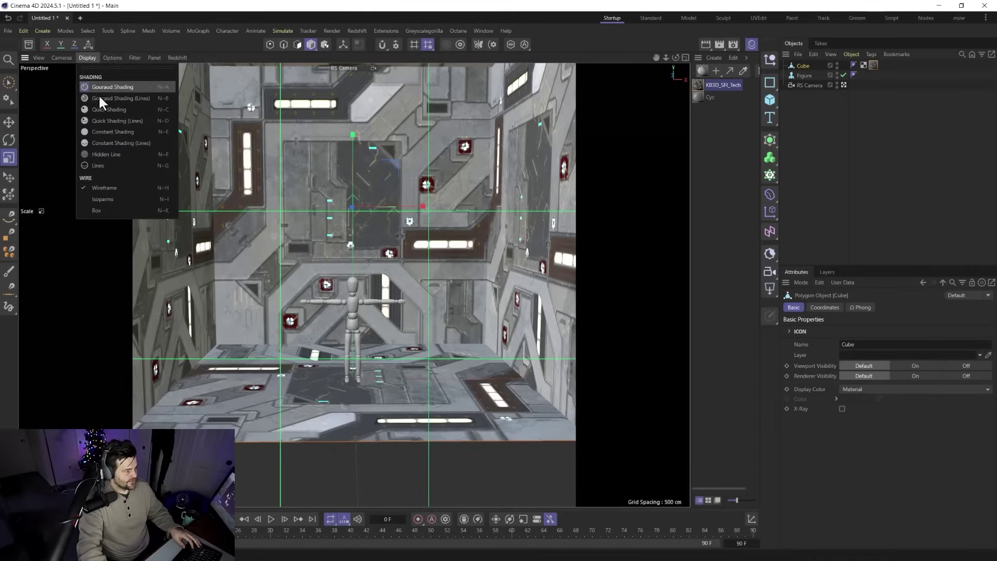
{"action": "left_click", "coordinate": [130, 99]}
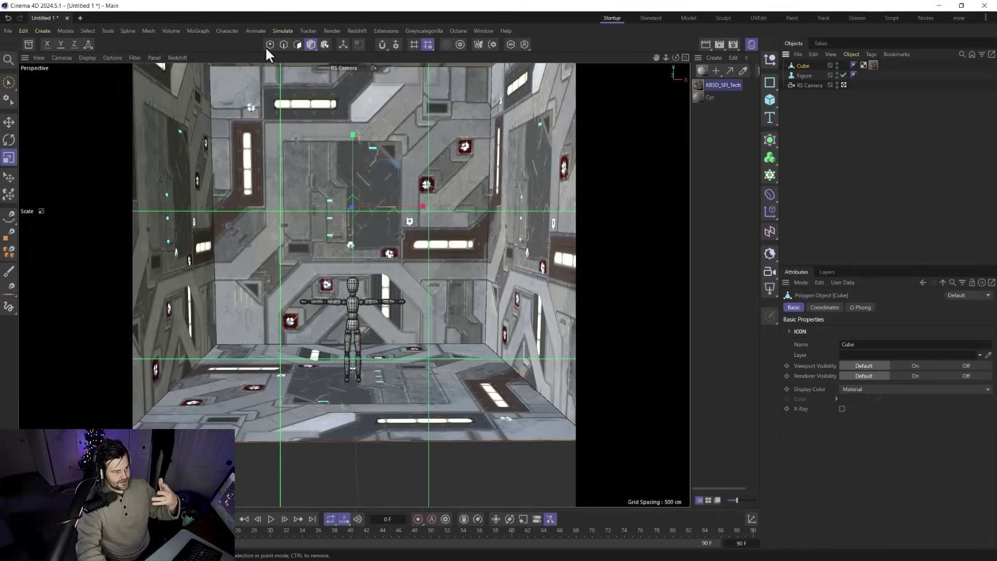
{"action": "left_click", "coordinate": [297, 45]}
{"action": "key", "text": "ctrl+a"}
{"action": "key", "text": "u"}
{"action": "key", "text": "s"}
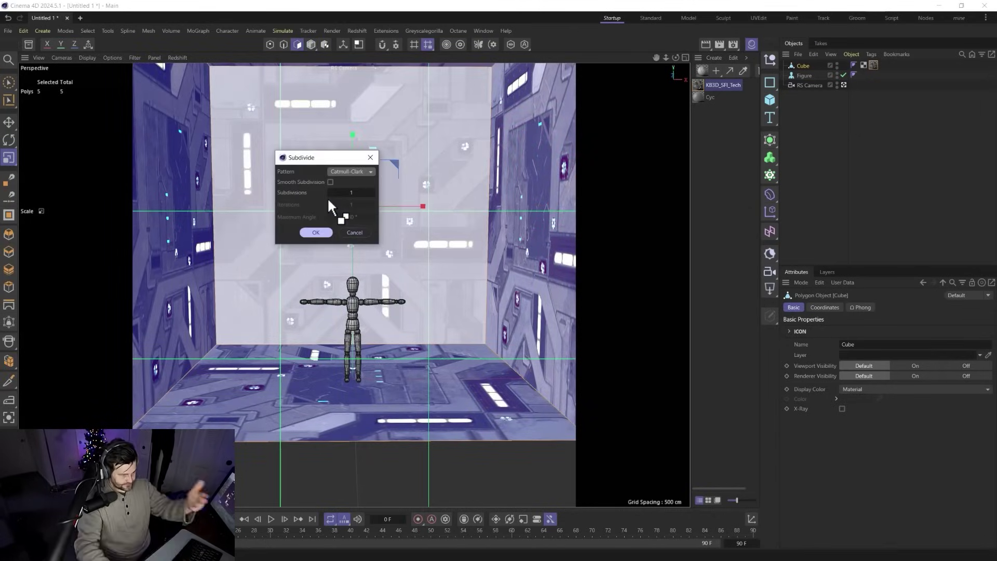
{"action": "left_click", "coordinate": [364, 192]}
{"action": "type", "text": "4"}
{"action": "left_click", "coordinate": [369, 159]}
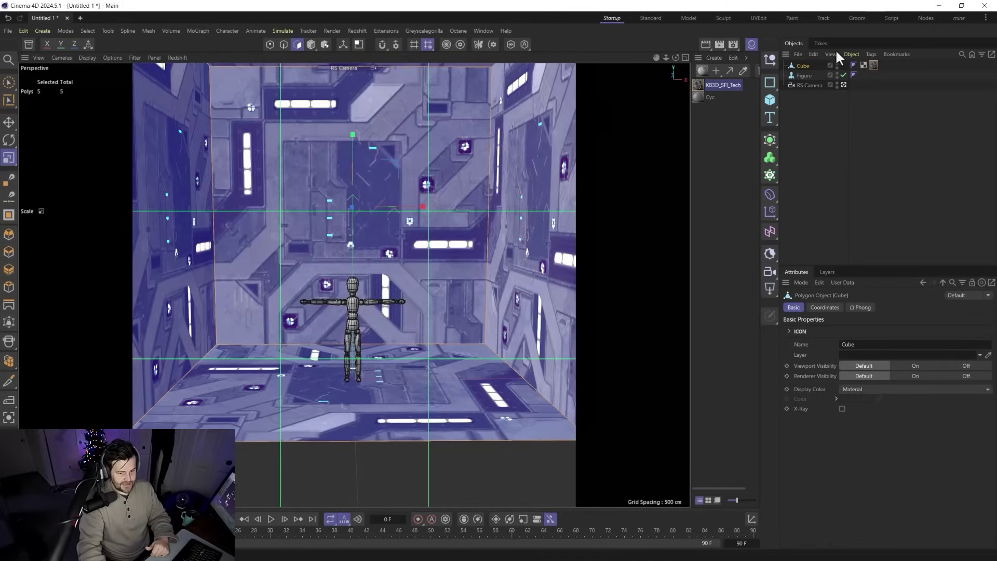
Put the cube under a Subdivision Surface and set its Linear Pre-Subdivision to 5
{"action": "left_click", "coordinate": [770, 141], "text": "alt"}
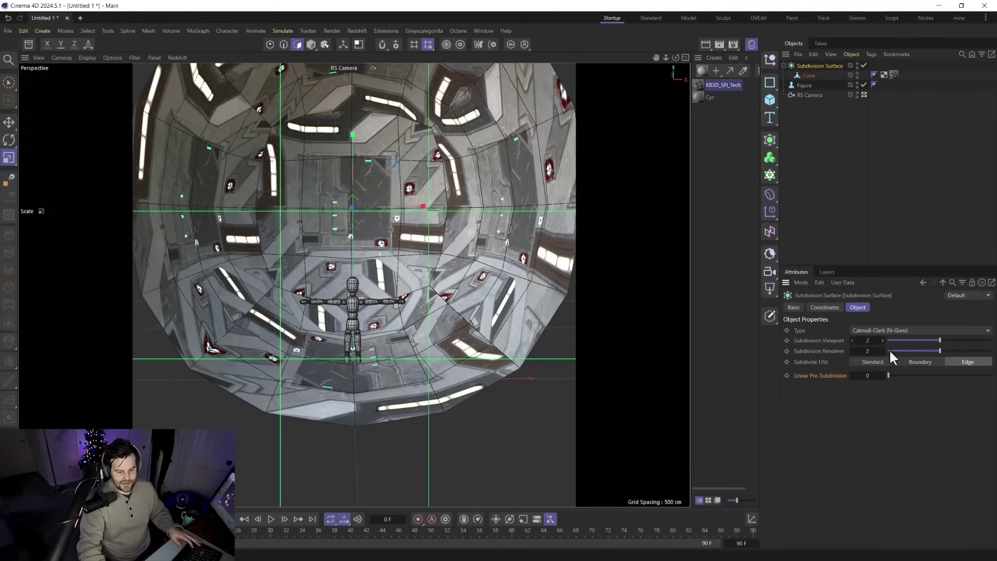
{"action": "left_click_drag", "start_coordinate": [889, 376], "coordinate": [991, 376]}
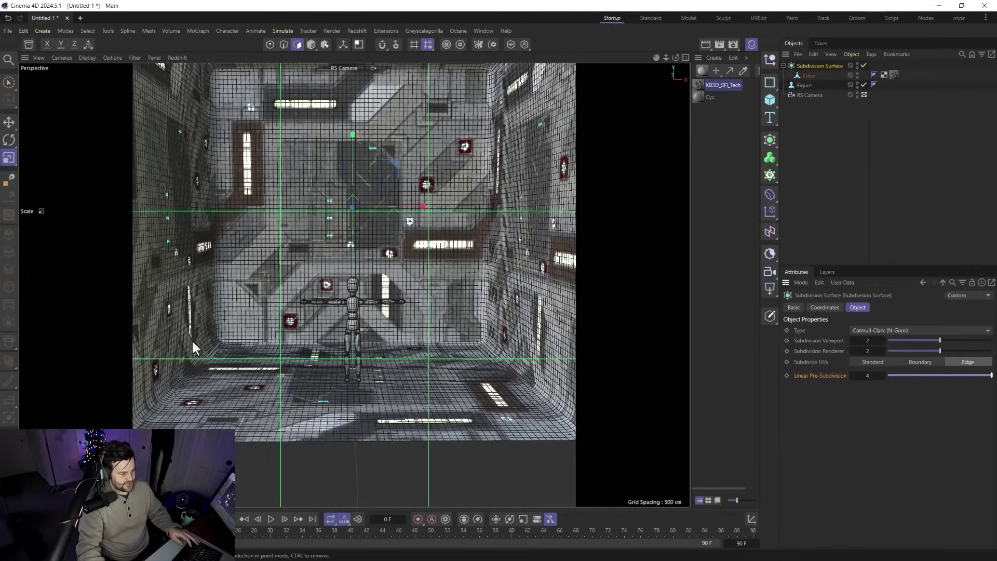
{"action": "left_click", "coordinate": [869, 376]}
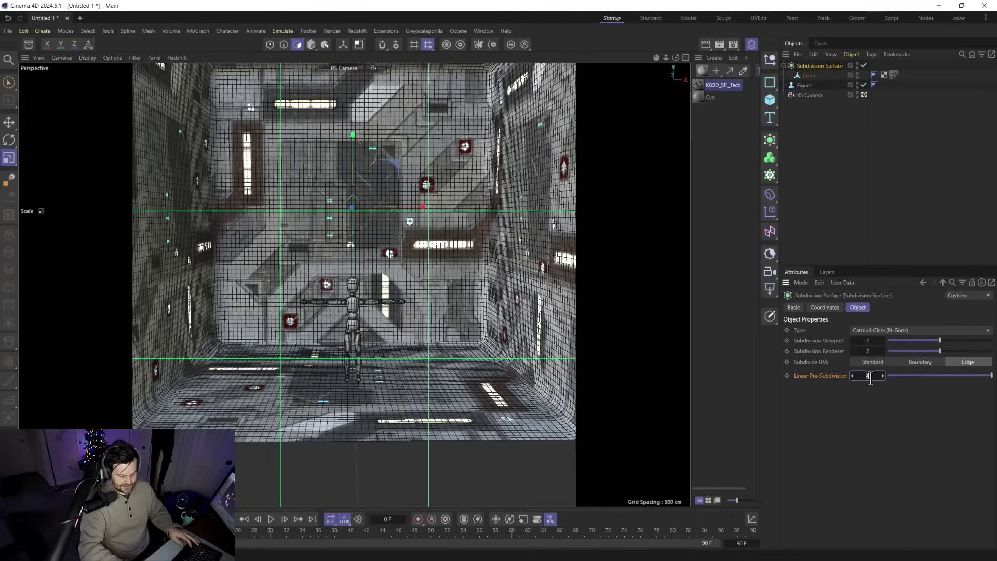
{"action": "key", "text": "Return"}
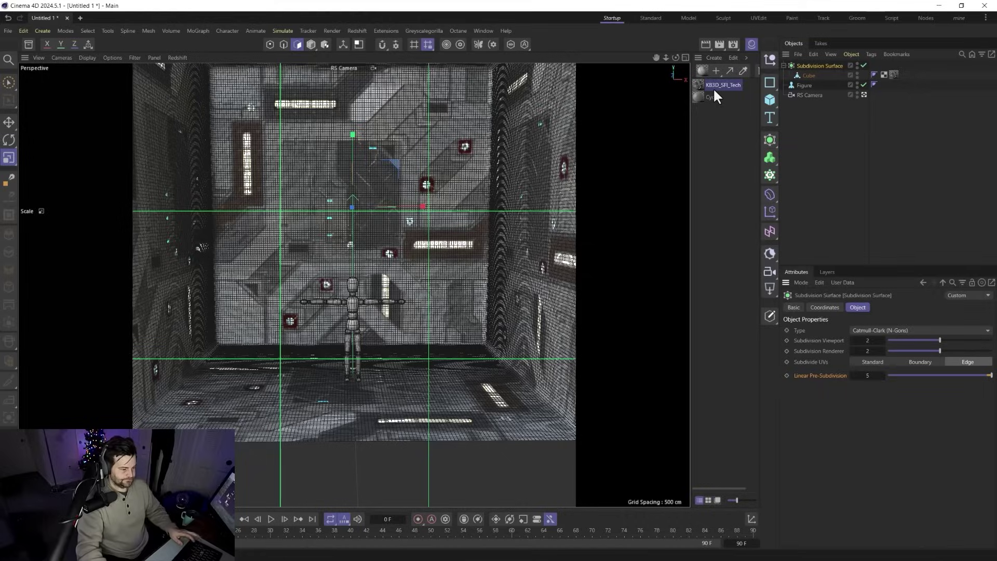
Return the viewport to plain Gouraud Shading and start the Redshift live render in it
{"action": "left_click", "coordinate": [85, 57]}
{"action": "left_click", "coordinate": [93, 86]}
{"action": "left_click", "coordinate": [177, 58]}
{"action": "left_click", "coordinate": [179, 77]}
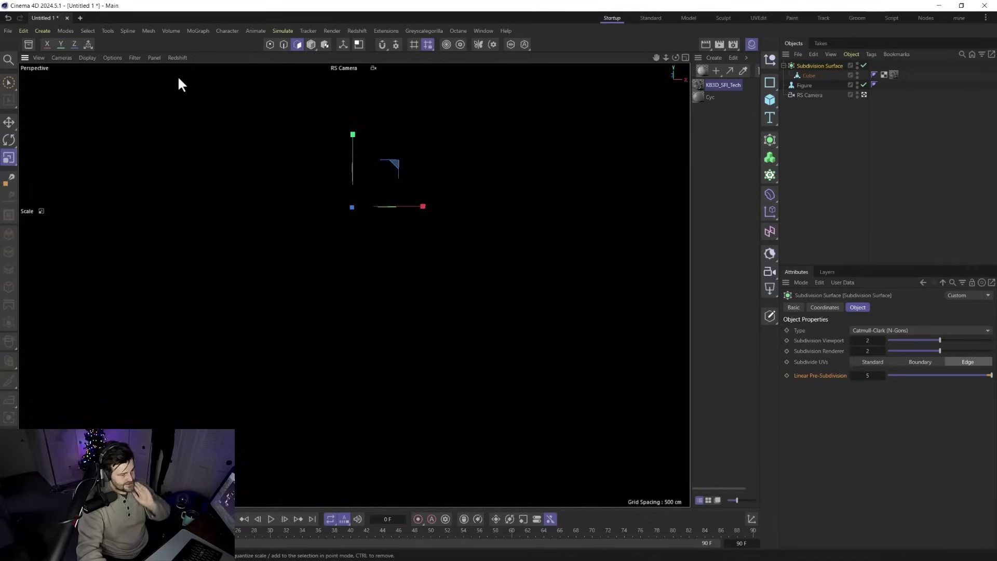
Add a Redshift area light and give it a target object
{"action": "left_click", "coordinate": [773, 289]}
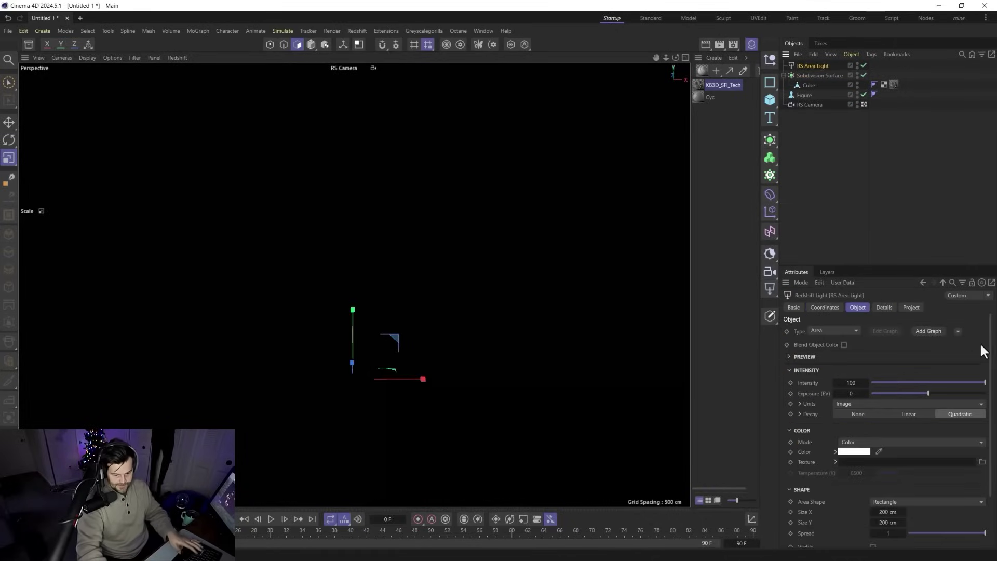
{"action": "left_click", "coordinate": [958, 330]}
{"action": "left_click", "coordinate": [959, 353]}
{"action": "key", "text": "e"}
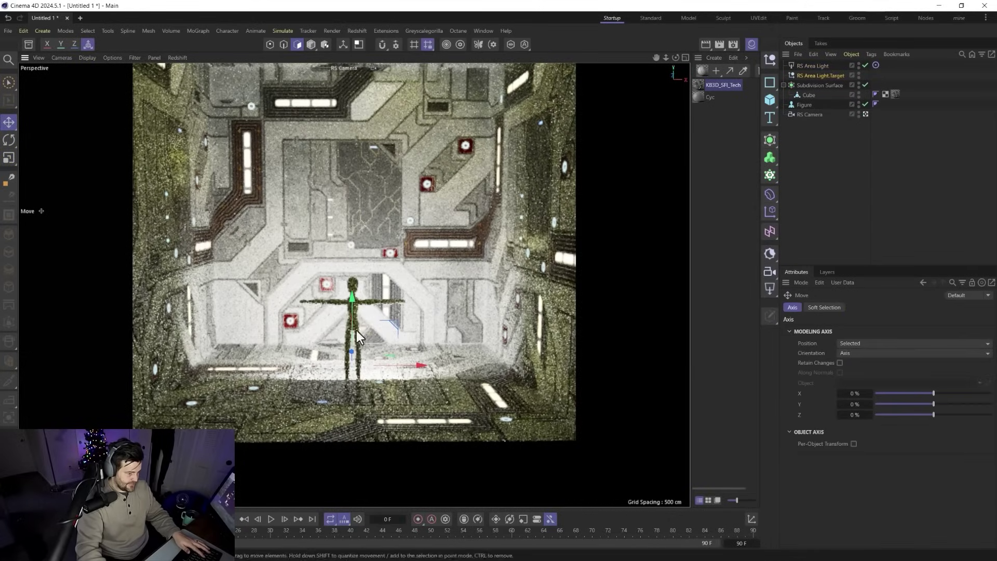
Raise the area light to the ceiling above the figure and set its intensity to about 36.23
{"action": "left_click", "coordinate": [803, 65]}
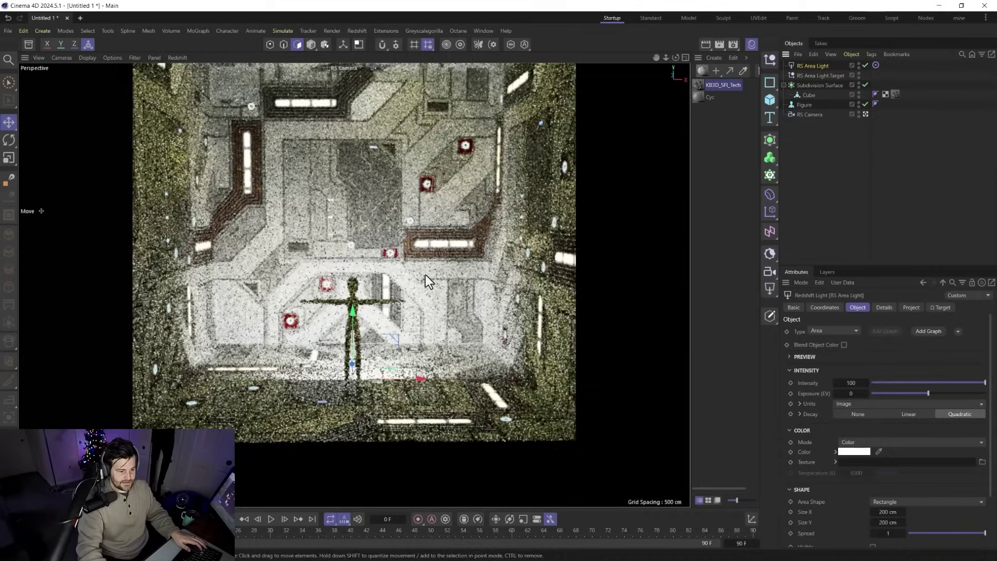
{"action": "left_click_drag", "start_coordinate": [354, 325], "coordinate": [353, 94]}
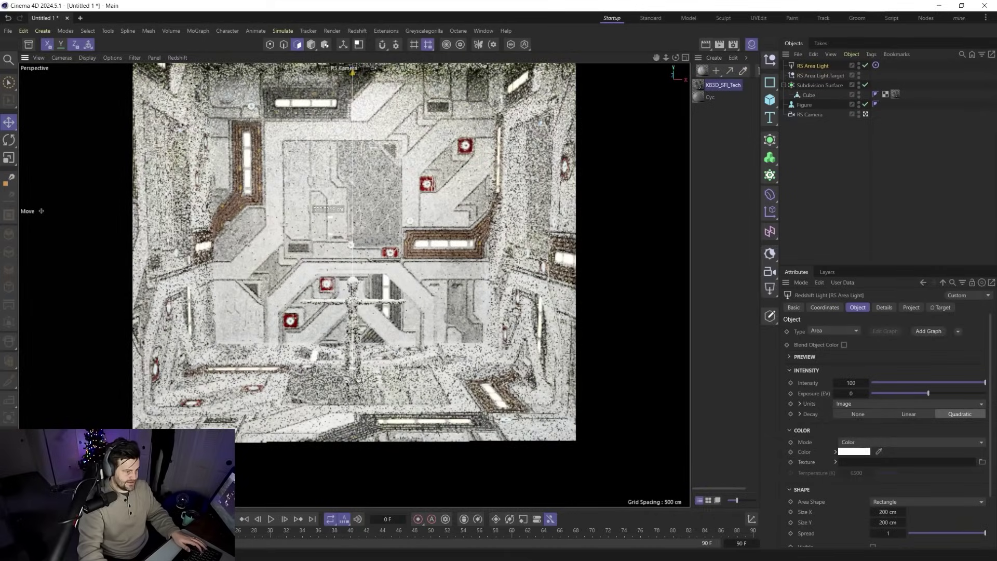
{"action": "left_click", "coordinate": [896, 382]}
{"action": "left_click", "coordinate": [912, 383]}
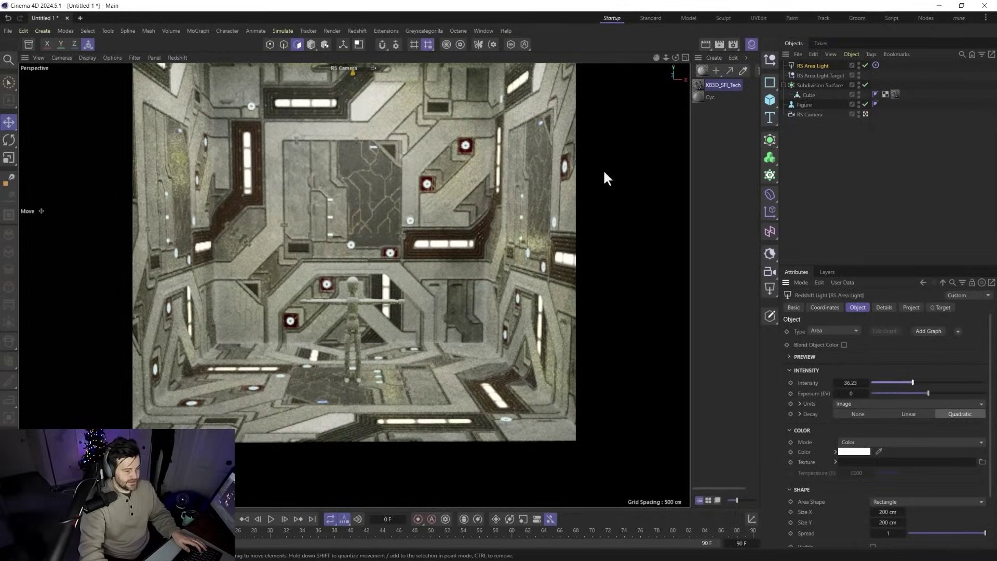
Try a scale of 50 on the material's Displacement node, settle on 30, and close the node graph
{"action": "left_click", "coordinate": [697, 83]}
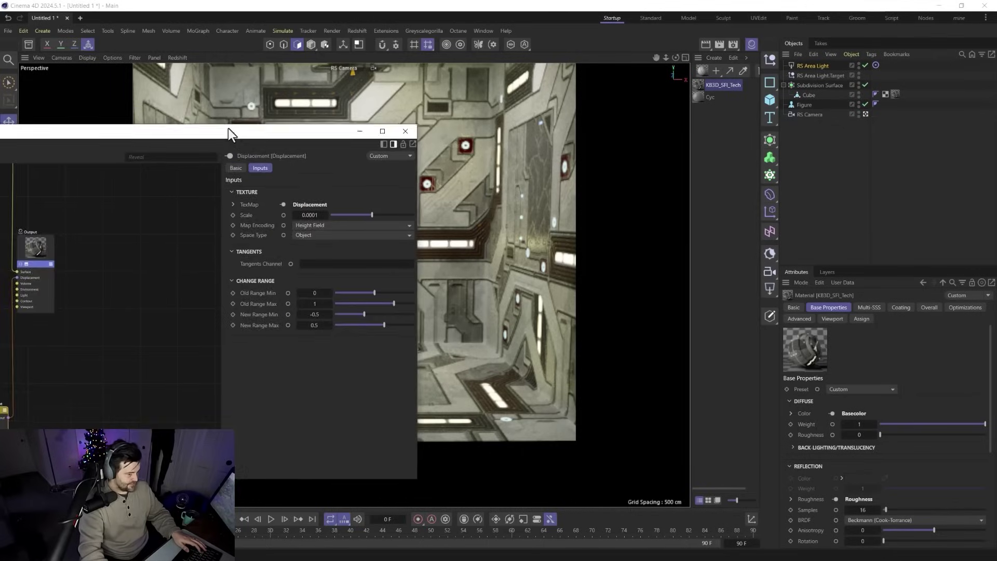
{"action": "left_click", "coordinate": [197, 243]}
{"action": "type", "text": "1"}
{"action": "key", "text": "Return"}
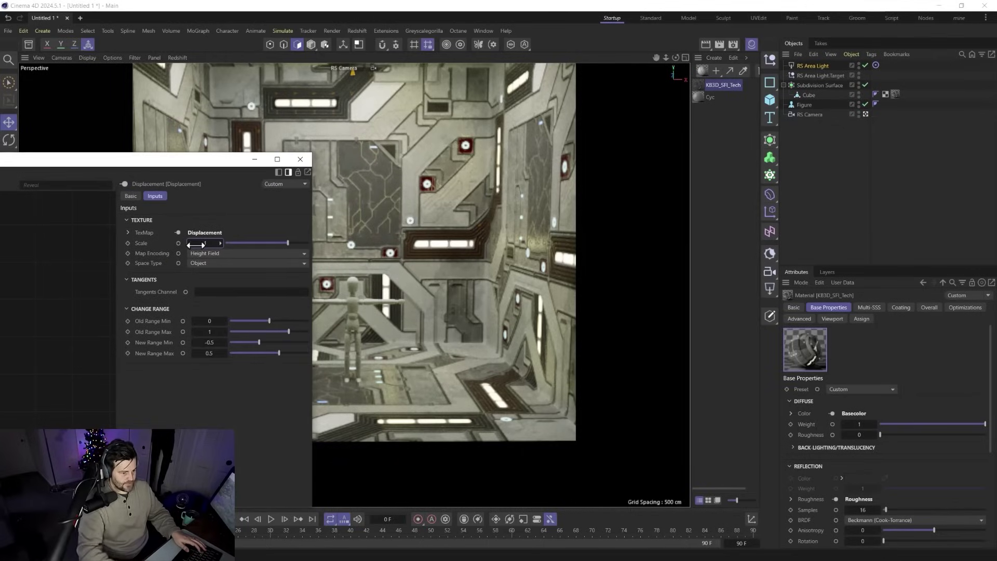
{"action": "left_click_drag", "start_coordinate": [220, 243], "coordinate": [229, 243]}
{"action": "left_click", "coordinate": [205, 243]}
{"action": "type", "text": "5"}
{"action": "key", "text": "Return"}
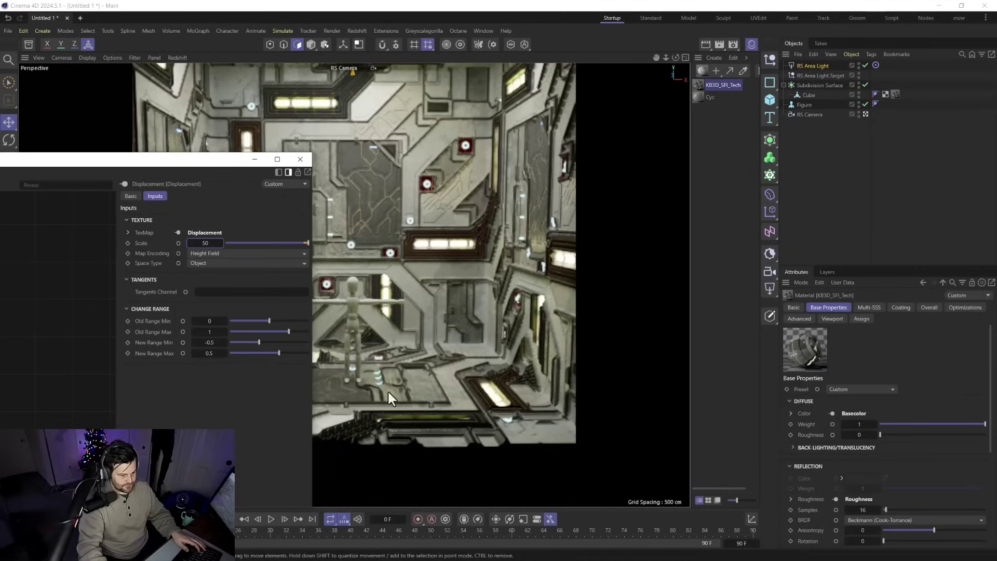
{"action": "left_click_drag", "start_coordinate": [205, 241], "coordinate": [187, 242]}
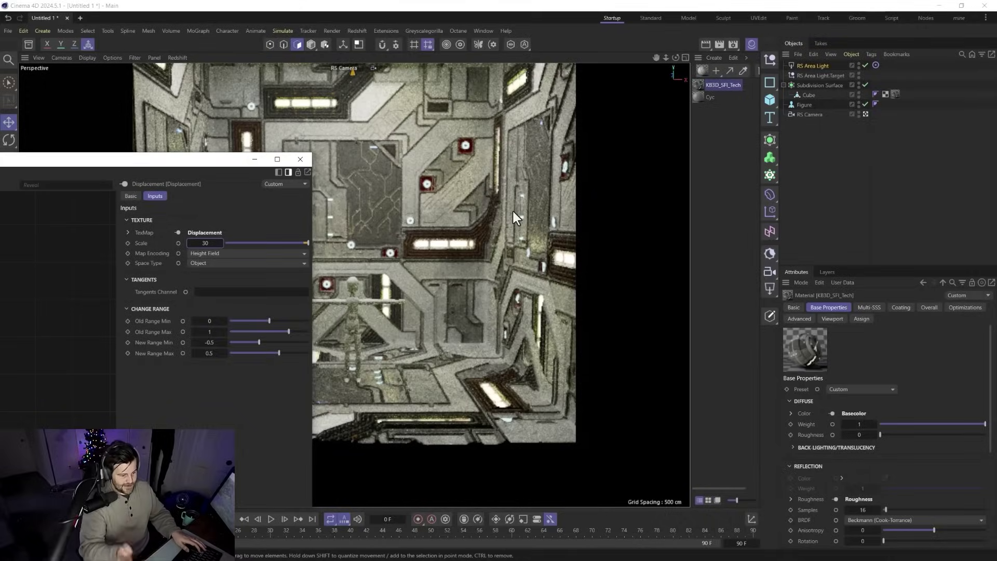
{"action": "left_click", "coordinate": [305, 160]}
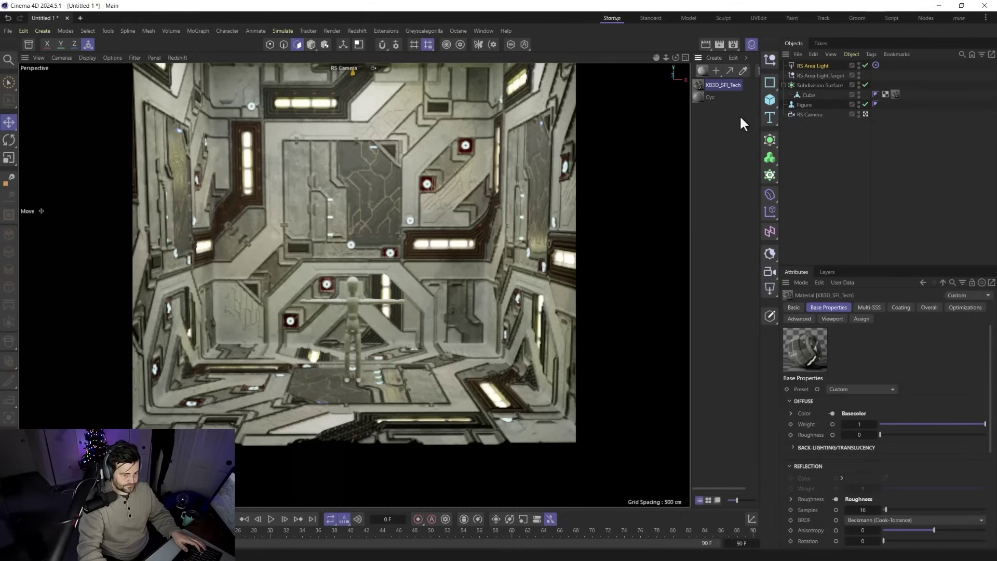
Set the Metalness of KB3D_SFI_Tech's RS Material node to about 0.726 and view the room closer
{"action": "double_click", "coordinate": [697, 86]}
{"action": "left_click", "coordinate": [620, 140]}
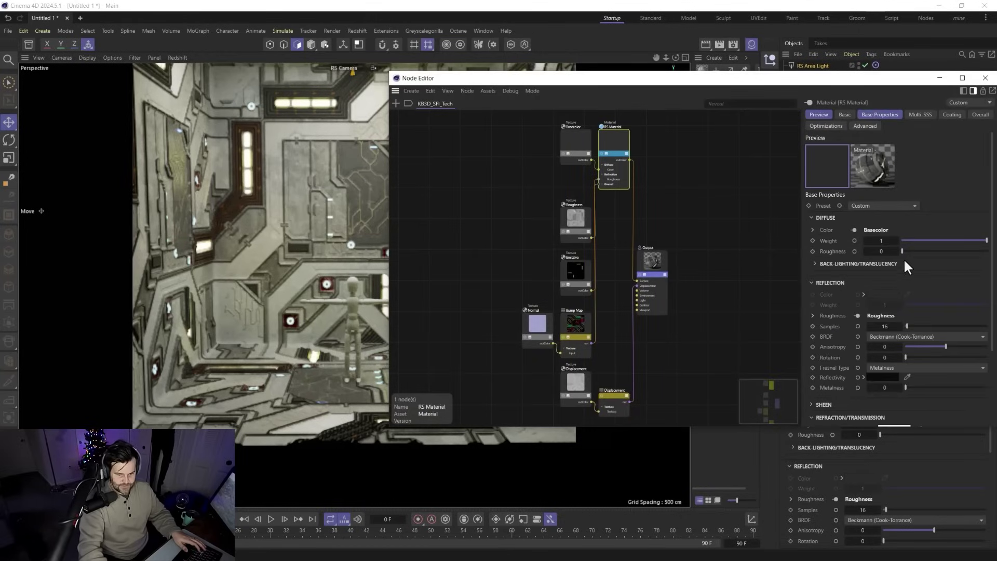
{"action": "left_click_drag", "start_coordinate": [911, 388], "coordinate": [987, 388]}
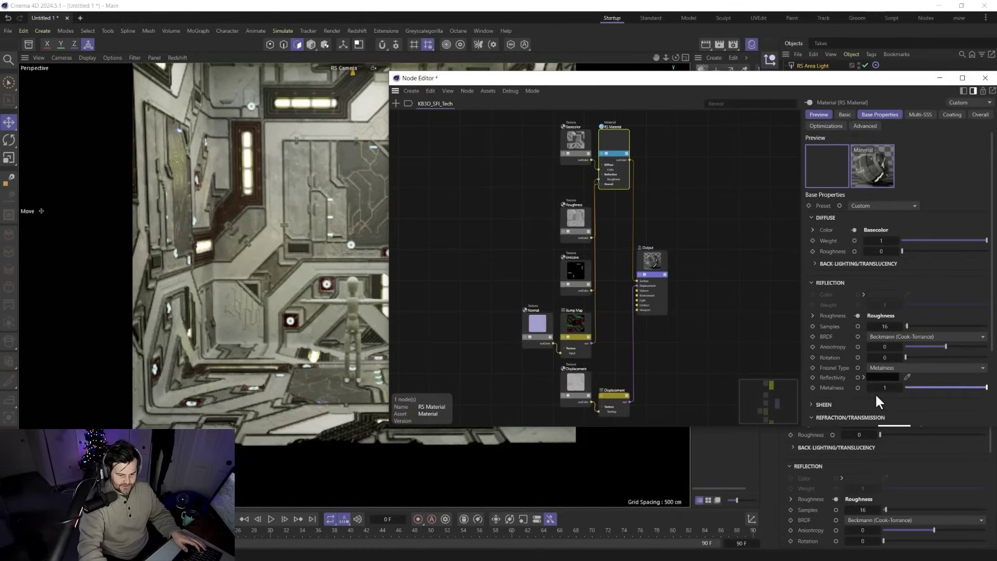
{"action": "left_click", "coordinate": [965, 387]}
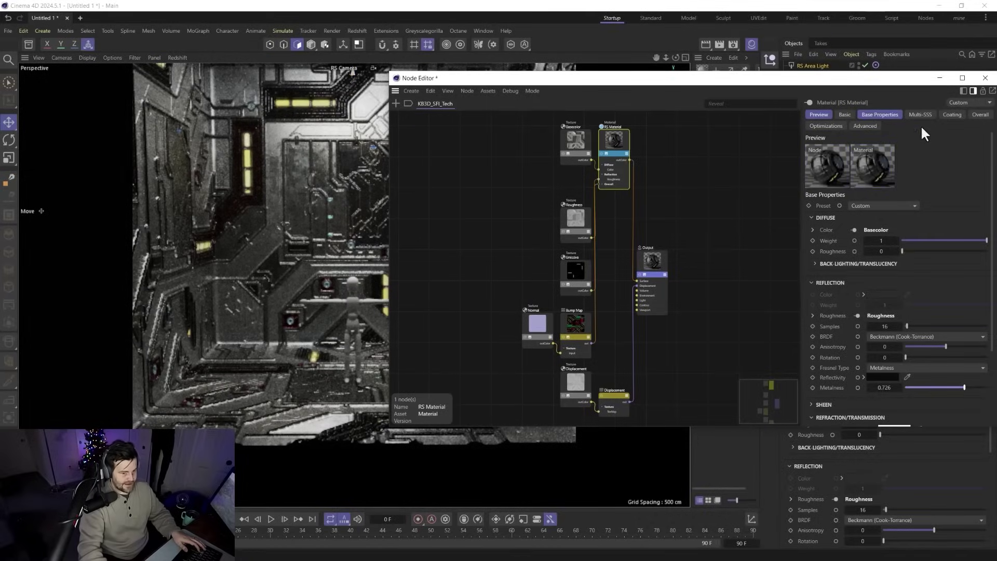
{"action": "left_click", "coordinate": [985, 78]}
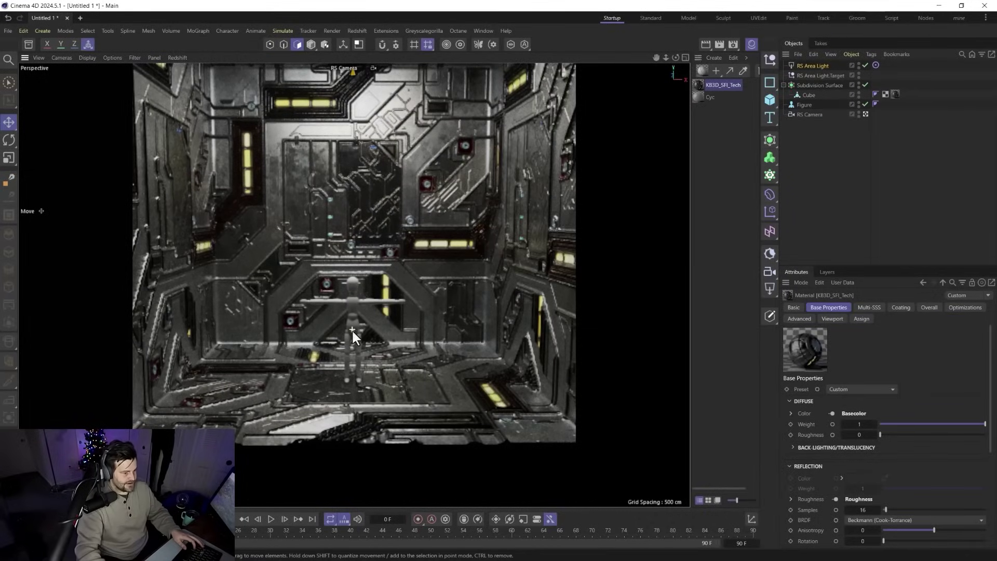
{"action": "scroll", "coordinate": [351, 328], "scroll_direction": "up", "scroll_amount": 2}
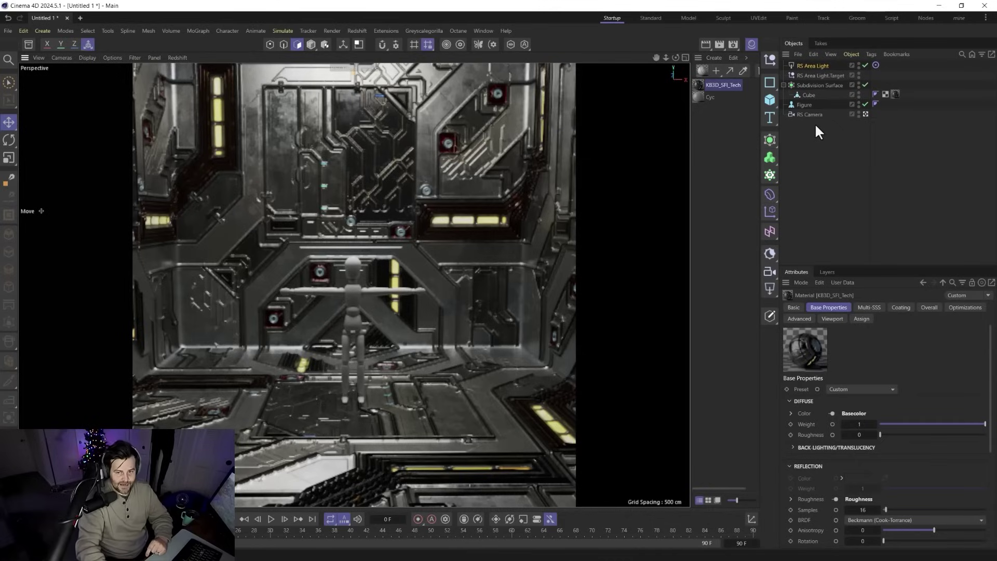
Add a Redshift Environment object to the scene and set its volume scattering to 0.0005
{"action": "left_click", "coordinate": [357, 31]}
{"action": "mouse_move", "coordinate": [370, 54]}
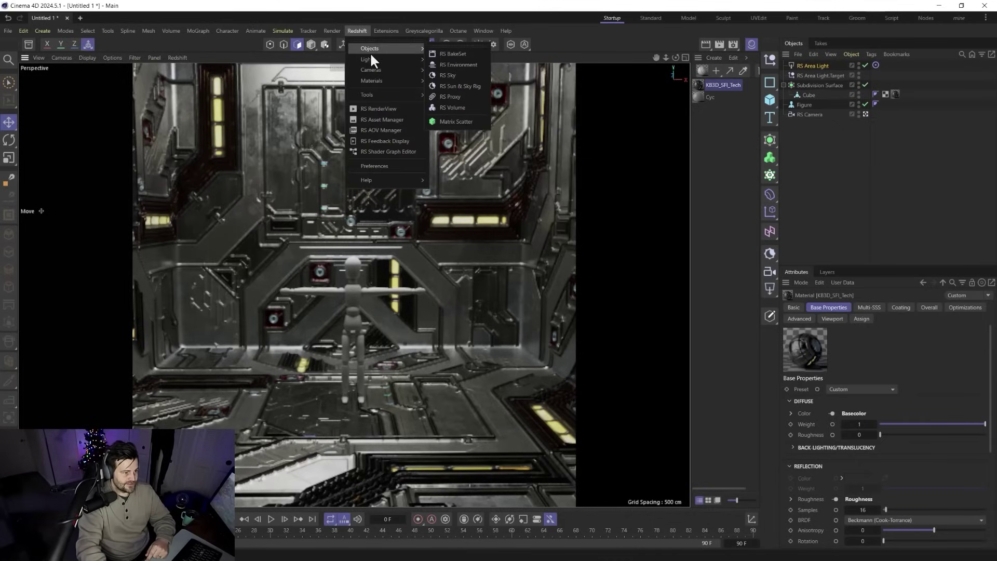
{"action": "left_click", "coordinate": [472, 75]}
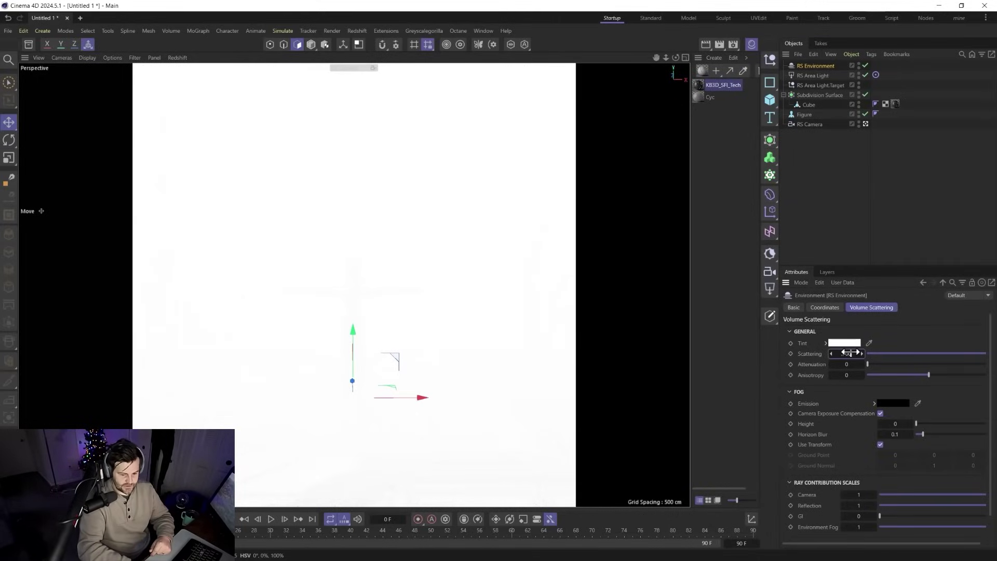
{"action": "type", "text": "0.001"}
{"action": "key", "text": "Return"}
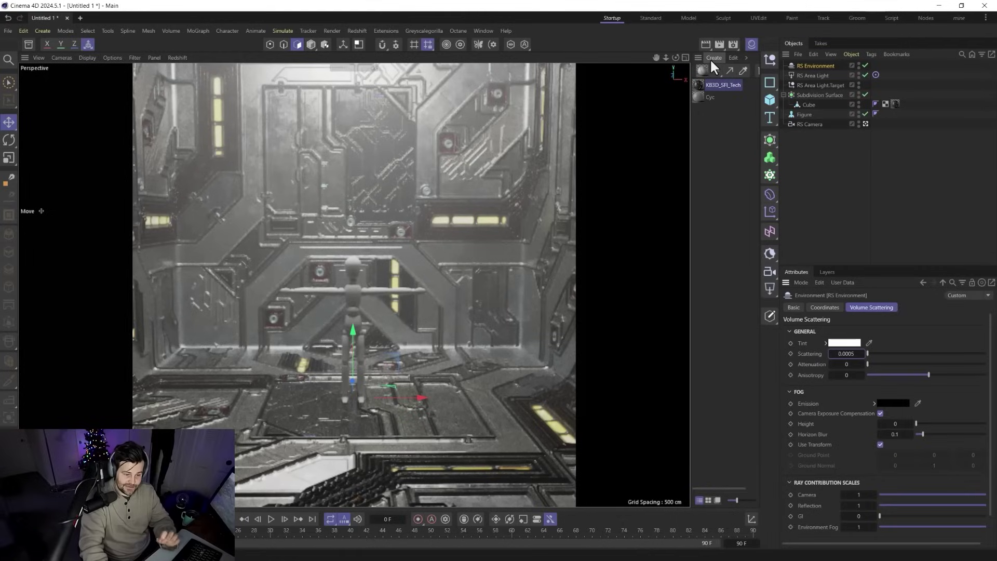
Create a new RS Standard material, open its node graph and remove every node except Output
{"action": "left_click", "coordinate": [712, 58]}
{"action": "key", "text": "Escape"}
{"action": "key", "text": "ctrl+n"}
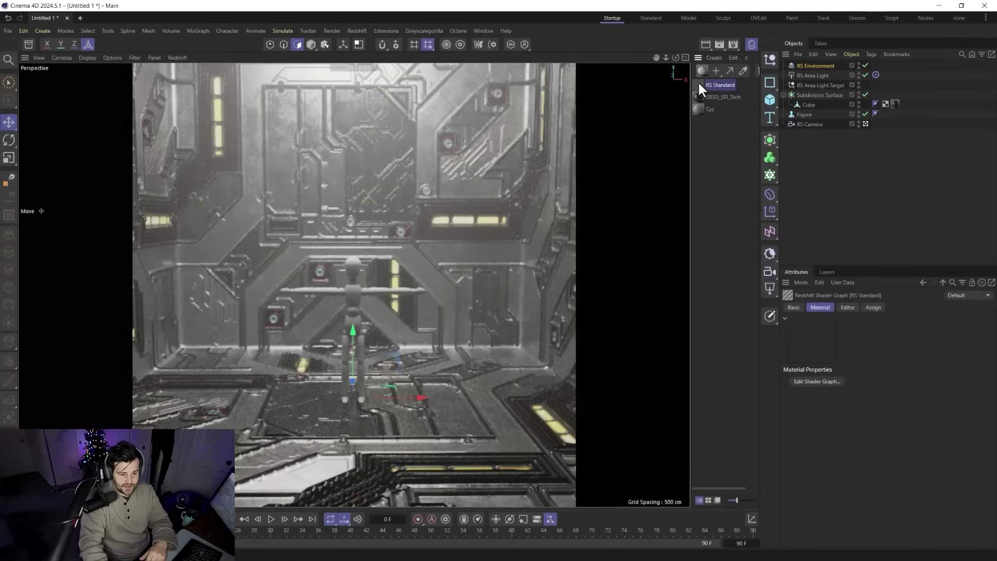
{"action": "left_click", "coordinate": [736, 181]}
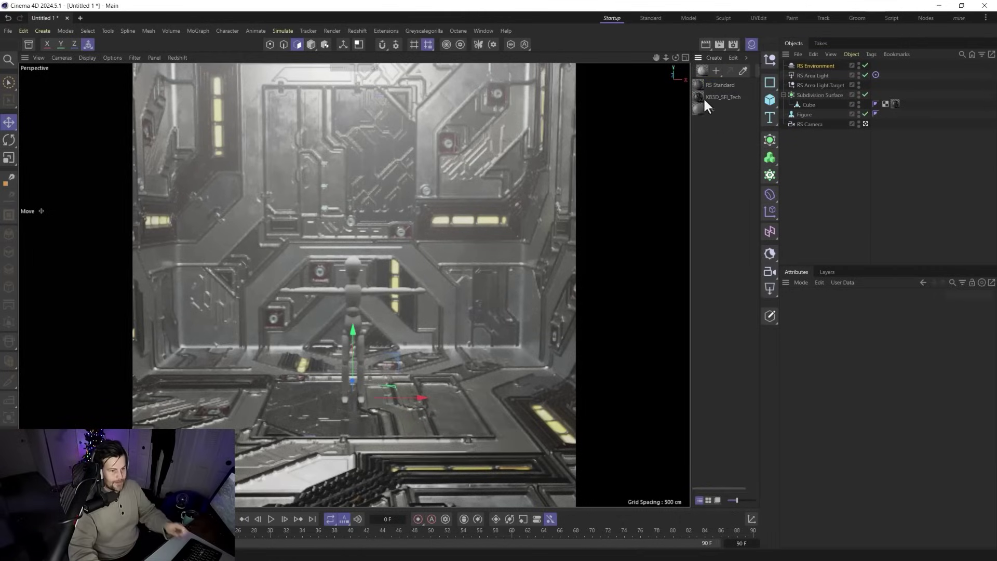
{"action": "double_click", "coordinate": [699, 85]}
{"action": "left_click_drag", "start_coordinate": [470, 162], "coordinate": [611, 356]}
{"action": "key", "text": "Delete"}
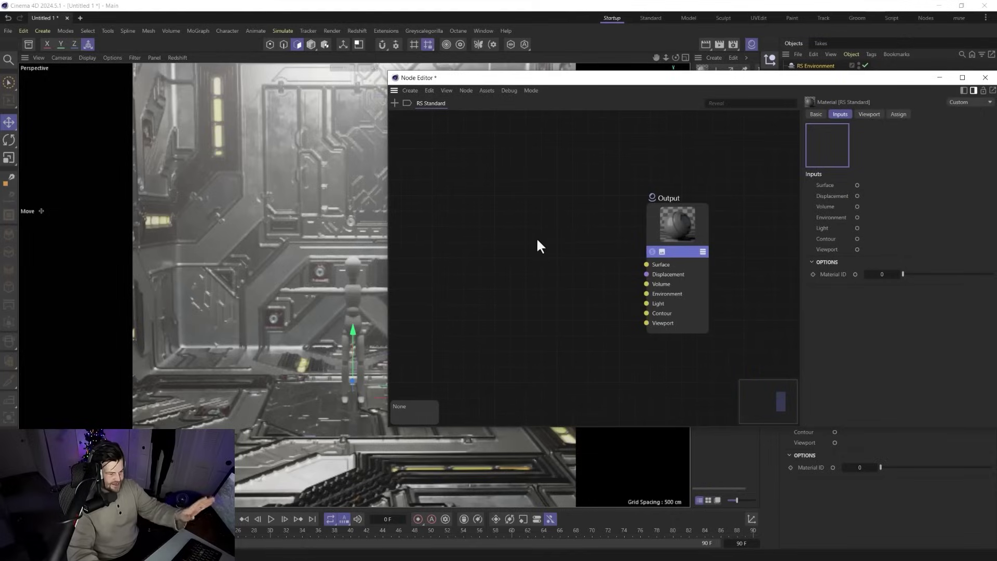
Add a Maxon Noise node and a Ramp node to the RS Standard material's graph
{"action": "double_click", "coordinate": [508, 220]}
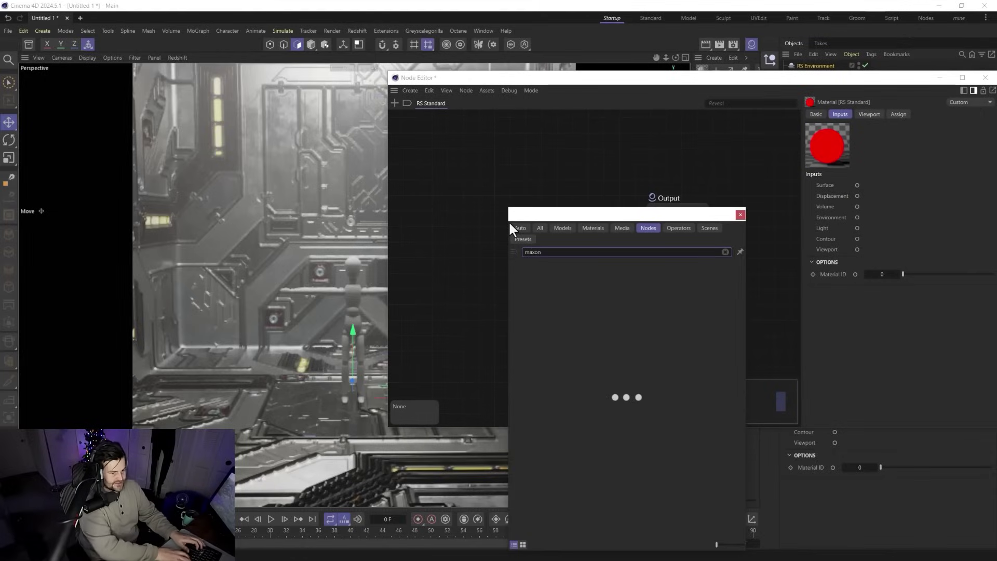
{"action": "double_click", "coordinate": [543, 264]}
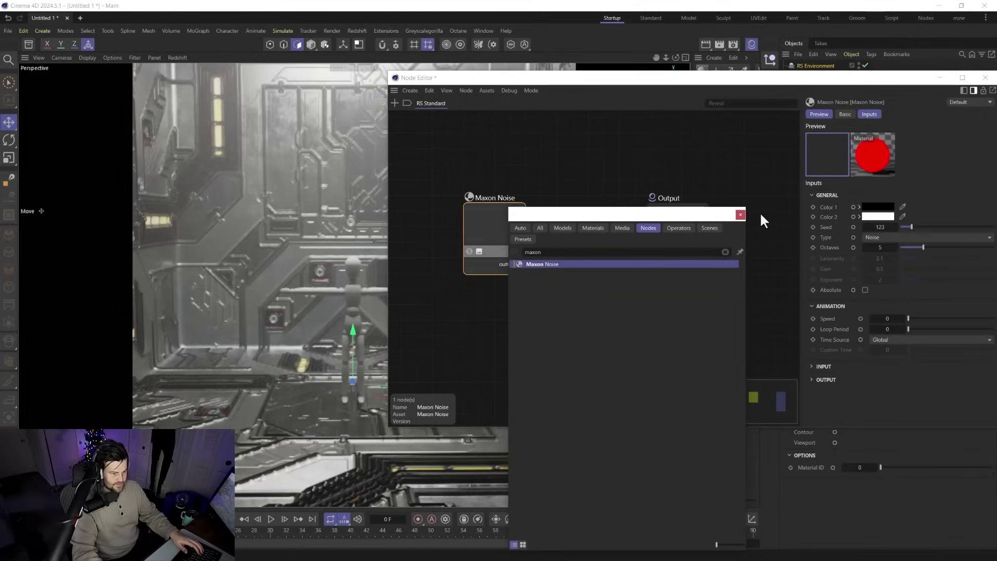
{"action": "left_click", "coordinate": [741, 215]}
{"action": "left_click_drag", "start_coordinate": [512, 229], "coordinate": [507, 216]}
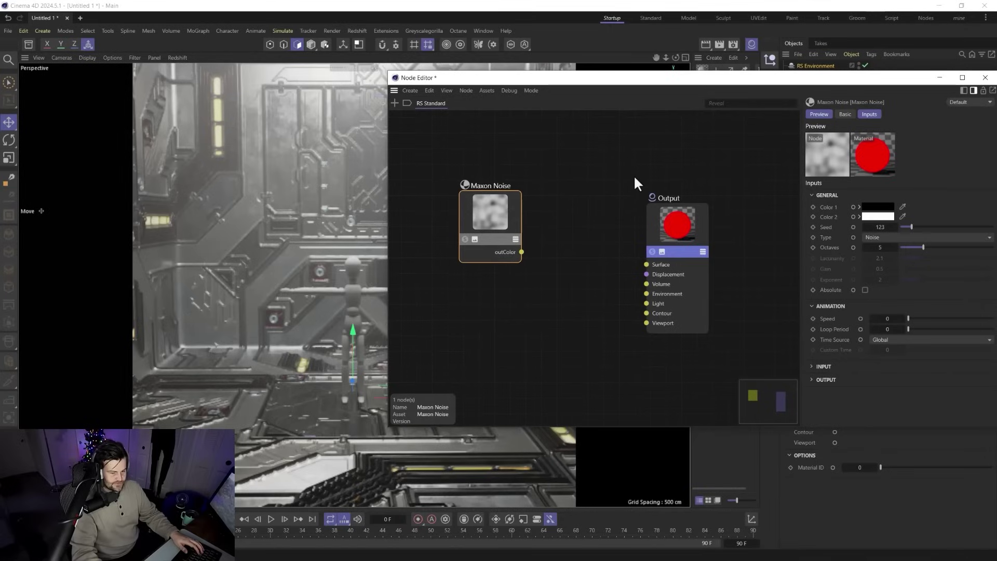
{"action": "double_click", "coordinate": [585, 212]}
{"action": "type", "text": "ramp"}
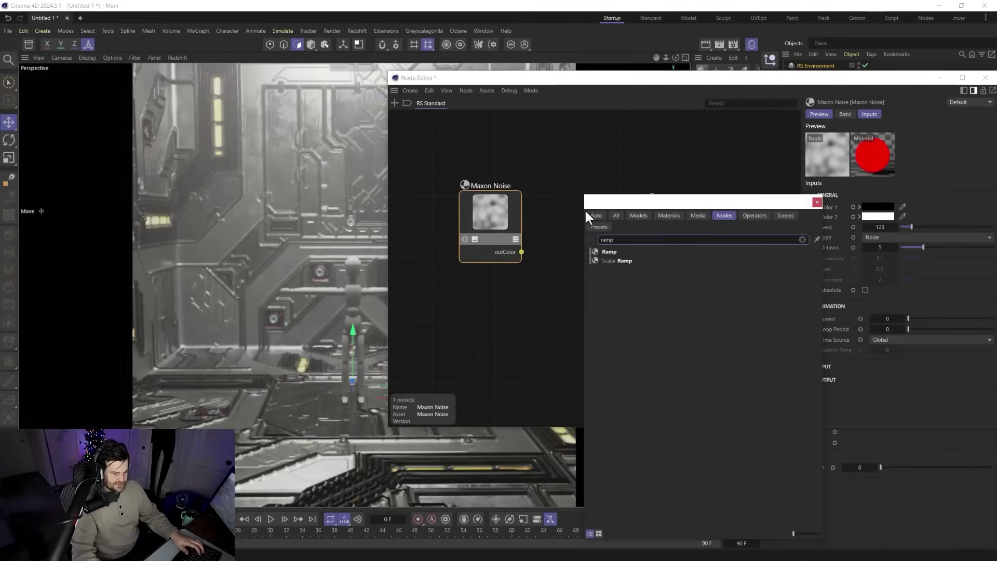
{"action": "left_click_drag", "start_coordinate": [612, 251], "coordinate": [567, 222]}
{"action": "left_click", "coordinate": [815, 202]}
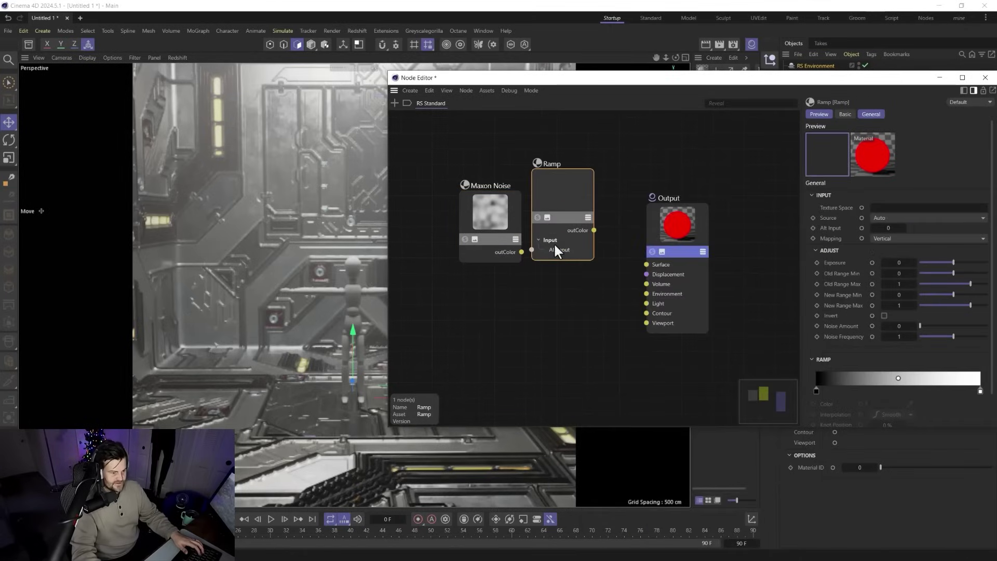
Connect the Maxon Noise color to the Ramp's Alt Input and the Ramp's color to the Output's Volume
{"action": "left_click_drag", "start_coordinate": [522, 252], "coordinate": [531, 249]}
{"action": "left_click_drag", "start_coordinate": [593, 231], "coordinate": [626, 263]}
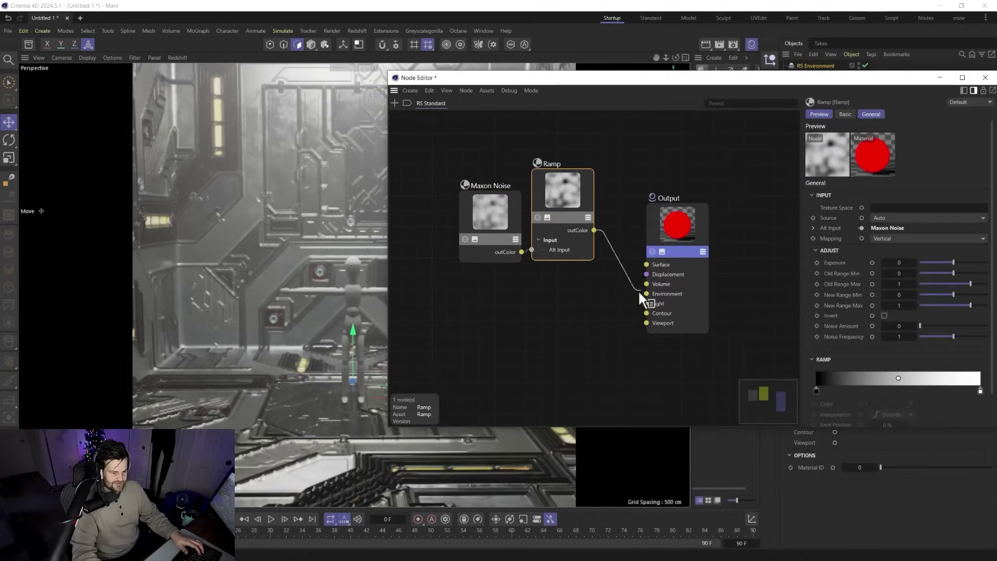
{"action": "left_click_drag", "start_coordinate": [643, 281], "coordinate": [644, 283]}
Set the Maxon Noise type to FBM and its animation speed to 0.2
{"action": "left_click", "coordinate": [488, 220]}
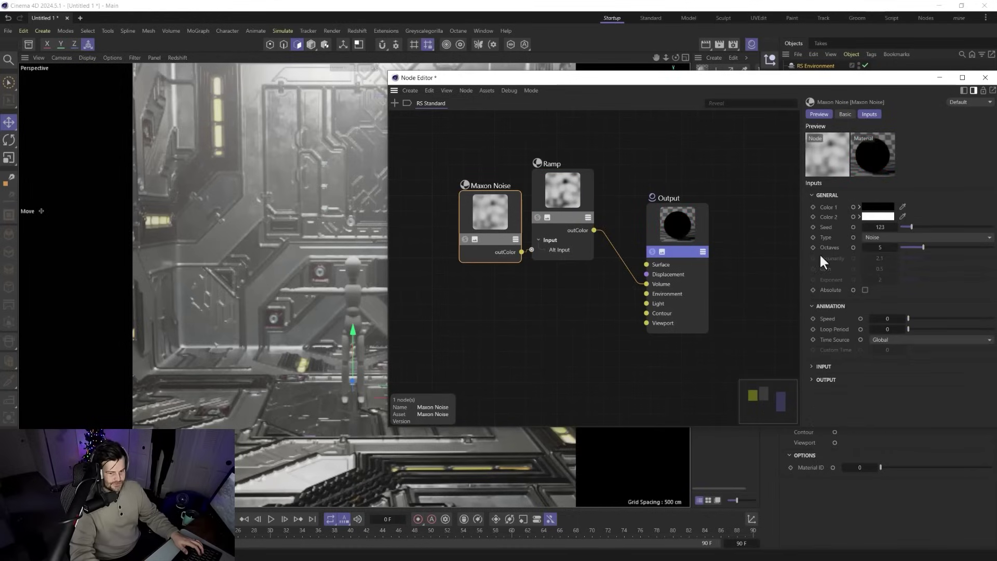
{"action": "left_click", "coordinate": [880, 238]}
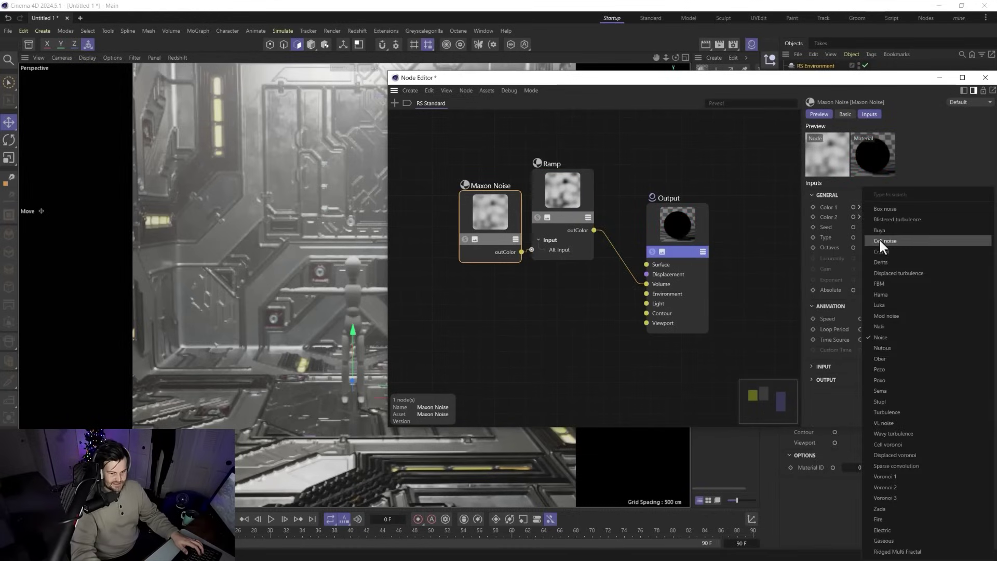
{"action": "left_click", "coordinate": [883, 283]}
{"action": "left_click", "coordinate": [902, 319]}
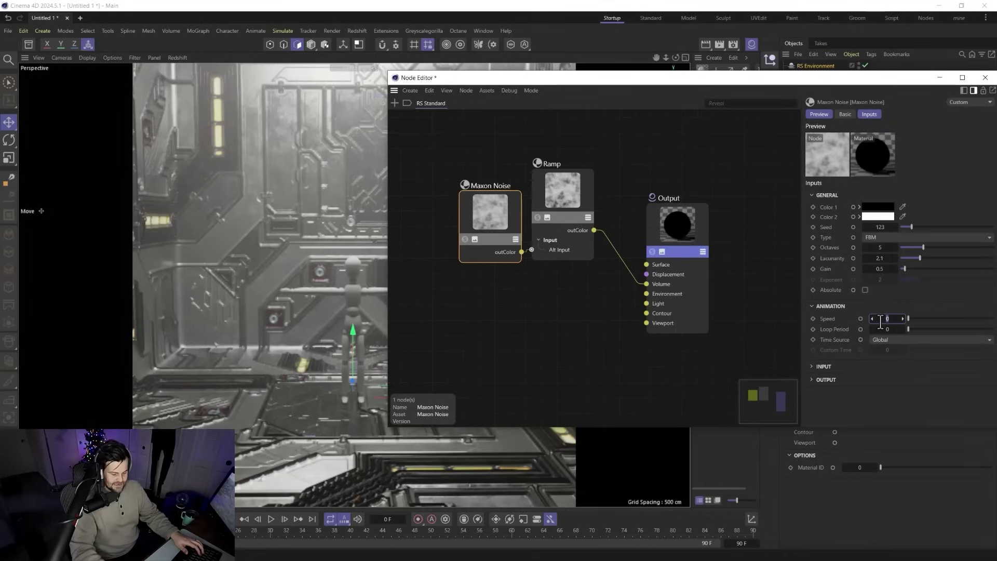
{"action": "type", "text": "0.2"}
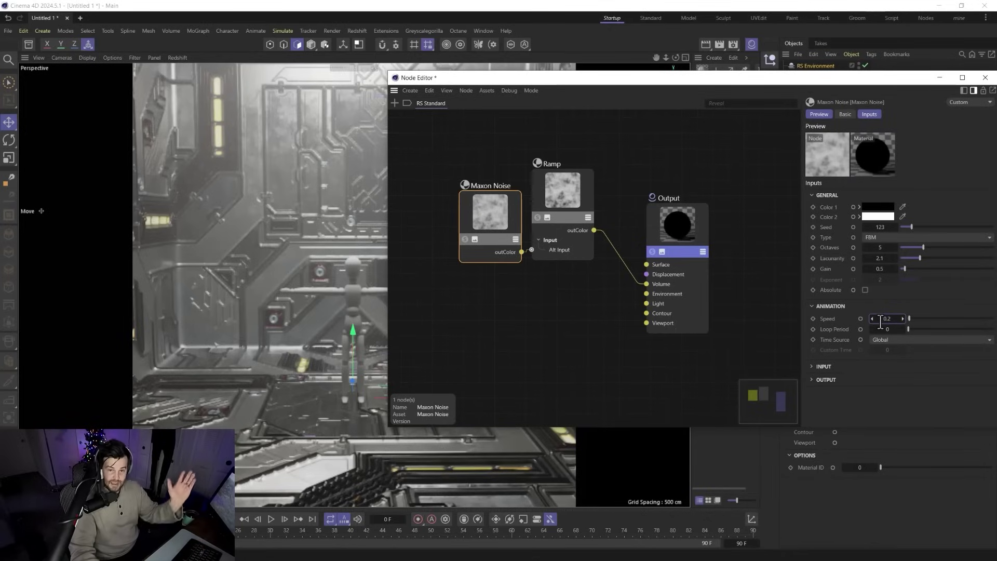
Set the Maxon Noise's overall scale to 555 and its low clip to about 0.329
{"action": "left_click", "coordinate": [815, 366]}
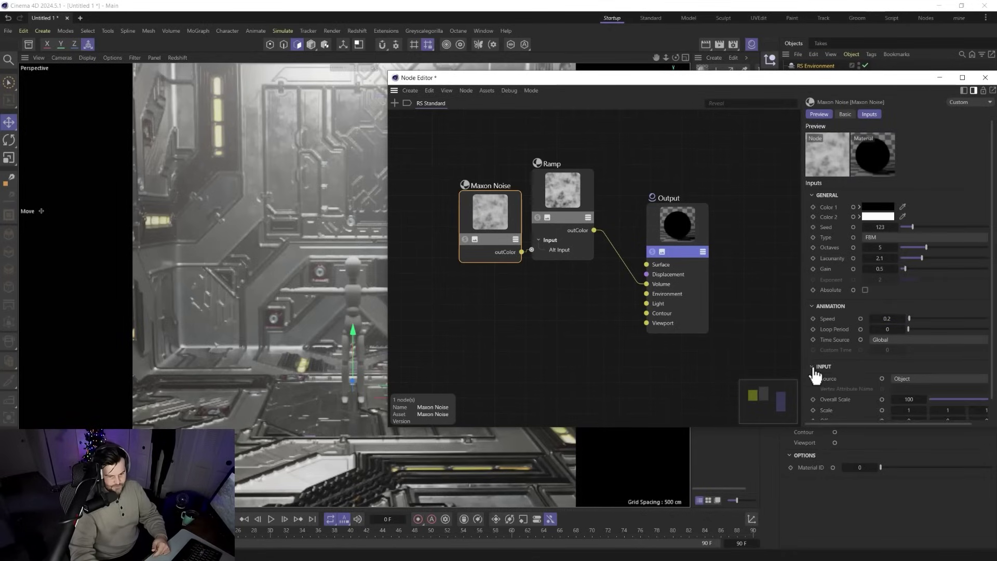
{"action": "scroll", "coordinate": [877, 377], "scroll_direction": "down", "scroll_amount": 1}
{"action": "left_click", "coordinate": [910, 377]}
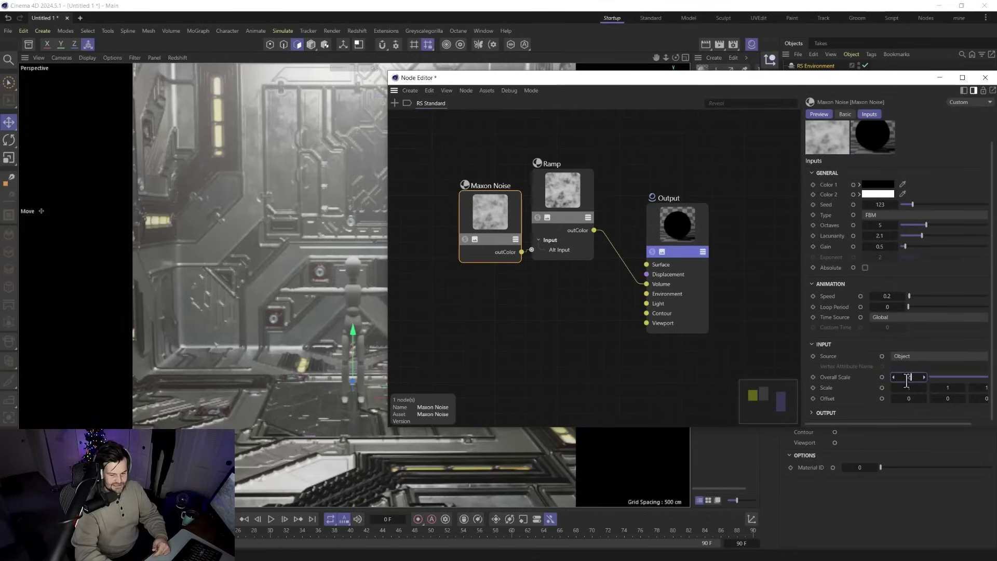
{"action": "key", "text": "Return"}
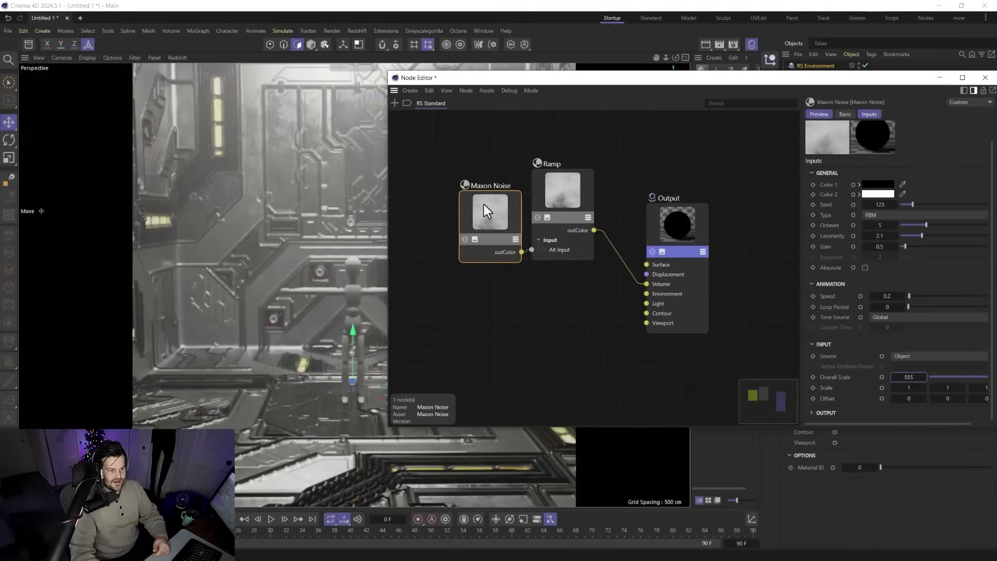
{"action": "left_click", "coordinate": [816, 412]}
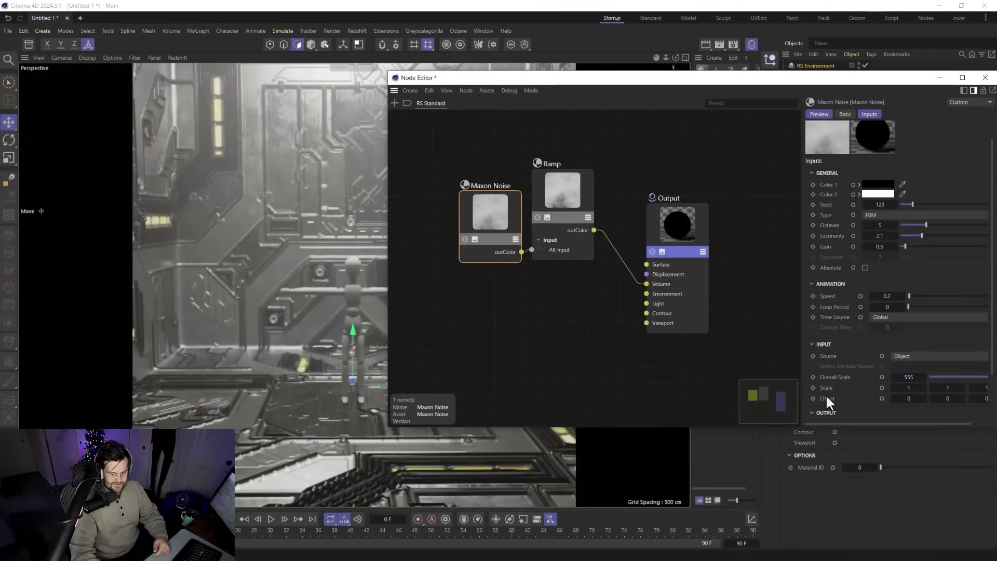
{"action": "scroll", "coordinate": [835, 378], "scroll_direction": "down", "scroll_amount": 3}
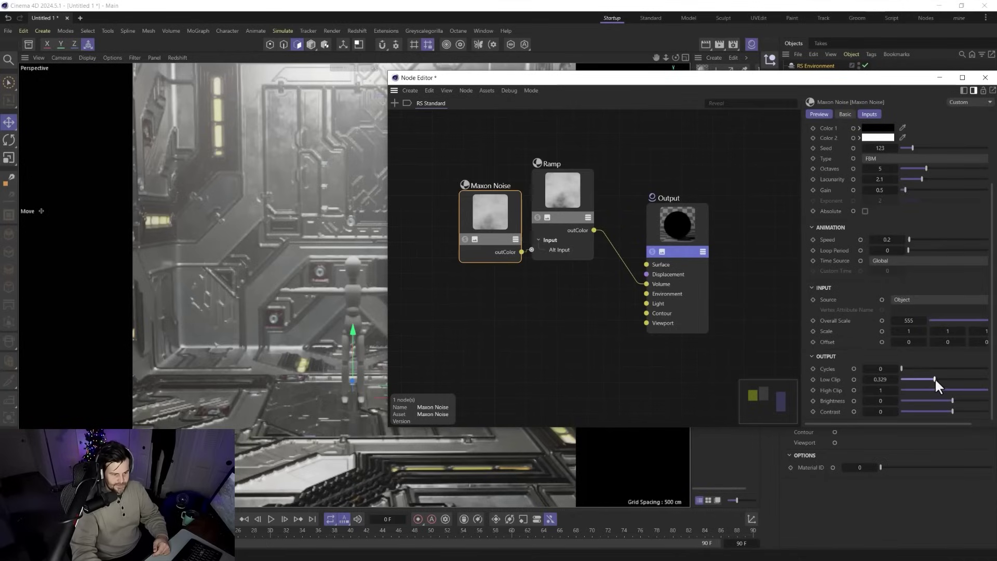
Move the Ramp's black knot to about 12% and its white knot slightly inward
{"action": "left_click_drag", "start_coordinate": [559, 189], "coordinate": [580, 204]}
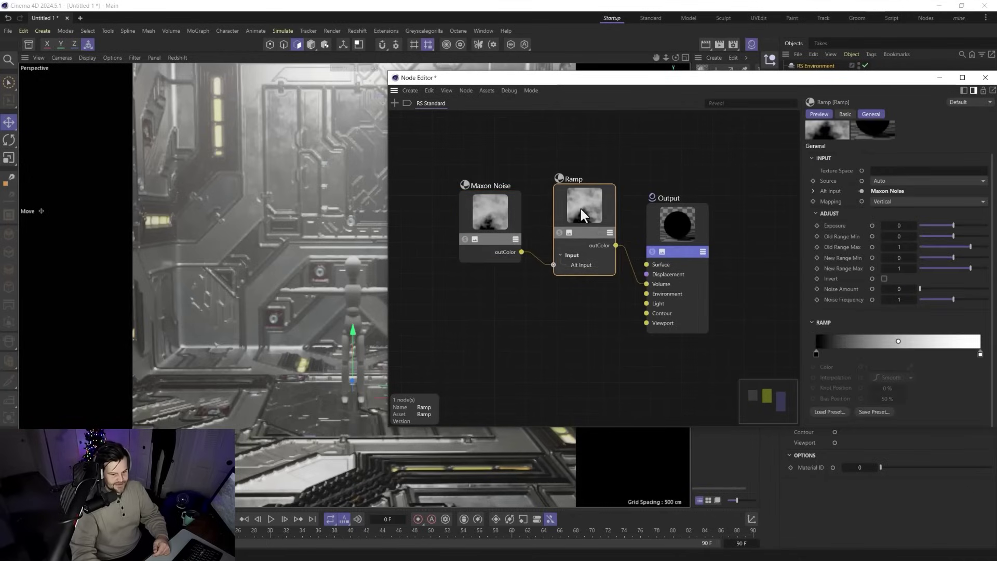
{"action": "left_click_drag", "start_coordinate": [815, 353], "coordinate": [835, 353]}
{"action": "left_click_drag", "start_coordinate": [980, 354], "coordinate": [976, 354]}
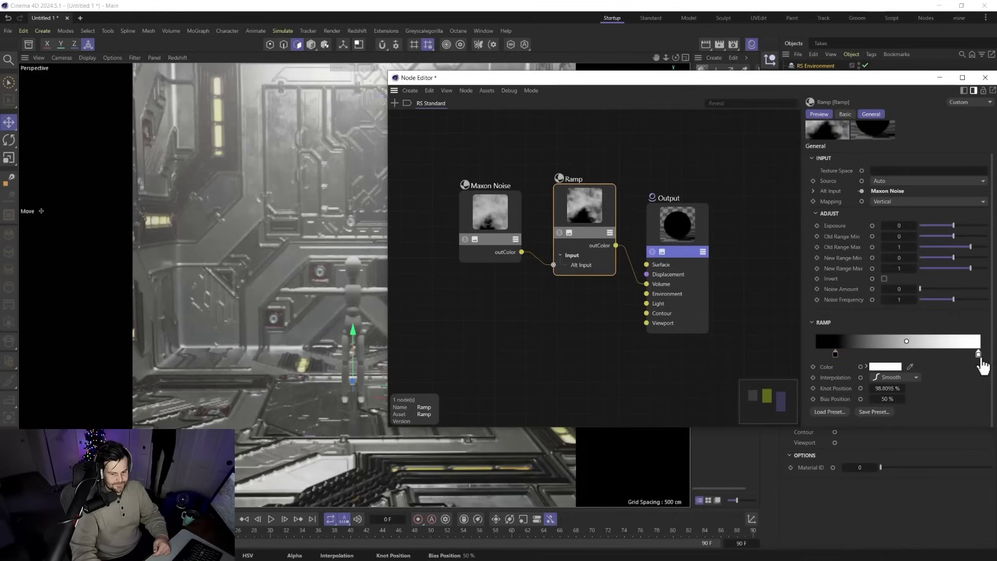
Close the node graph and apply the RS Standard material to the RS Environment object
{"action": "left_click", "coordinate": [510, 204]}
{"action": "left_click", "coordinate": [985, 78]}
{"action": "left_click_drag", "start_coordinate": [695, 85], "coordinate": [807, 67]}
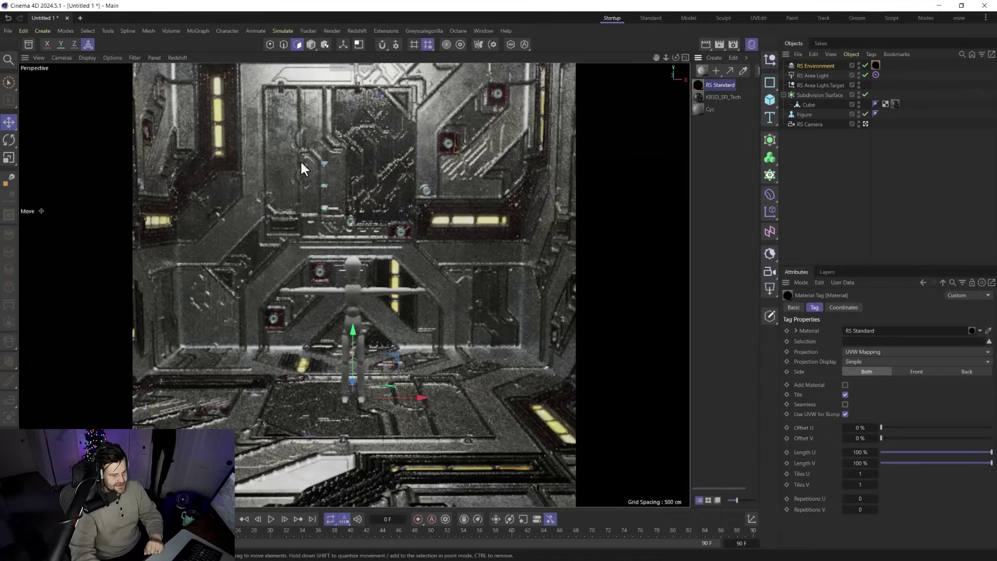
Reopen the fog material's graph and tighten the Ramp, with the white knot at about 61.3% and the black knot at about 26.8%
{"action": "double_click", "coordinate": [698, 84]}
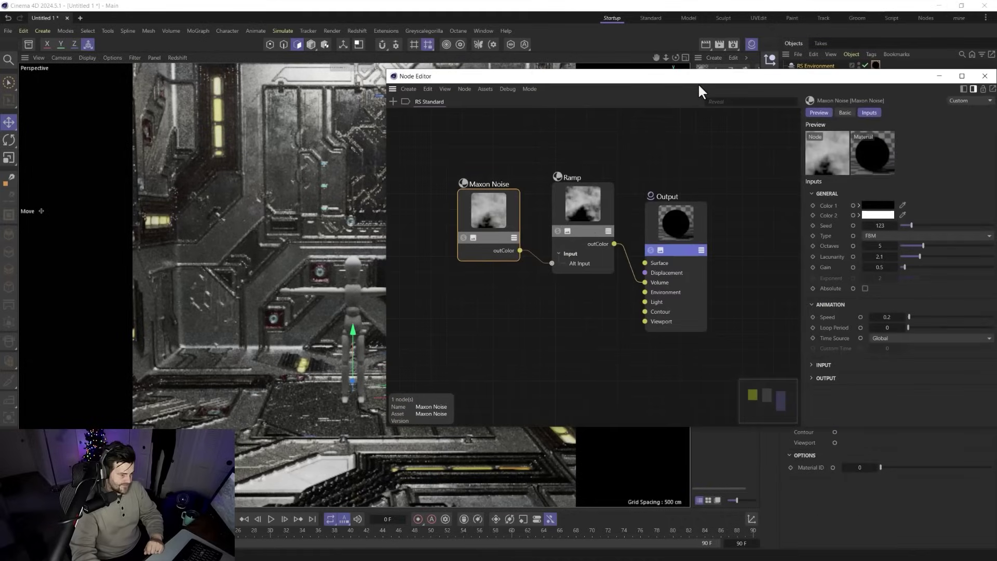
{"action": "left_click", "coordinate": [584, 216]}
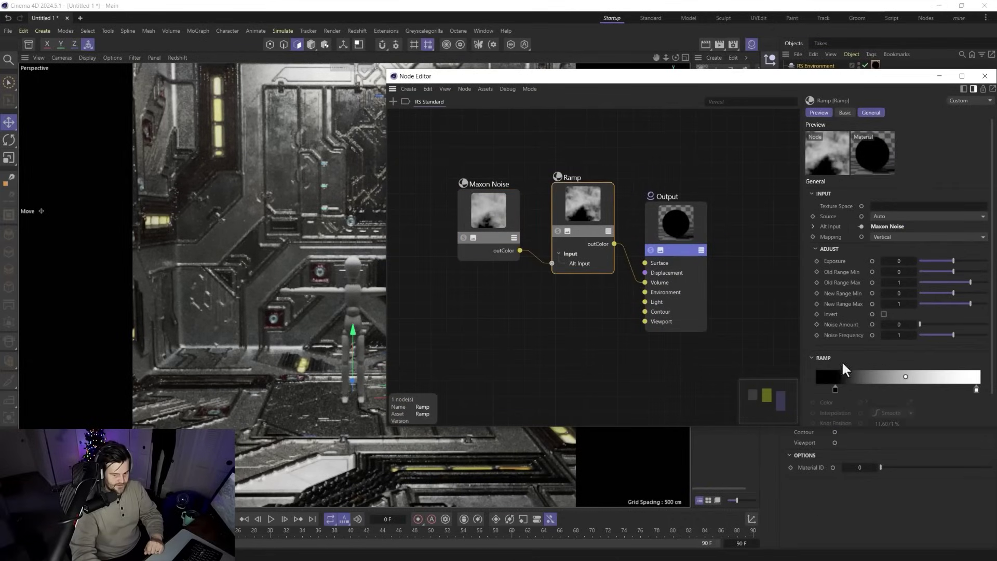
{"action": "left_click_drag", "start_coordinate": [974, 389], "coordinate": [917, 389]}
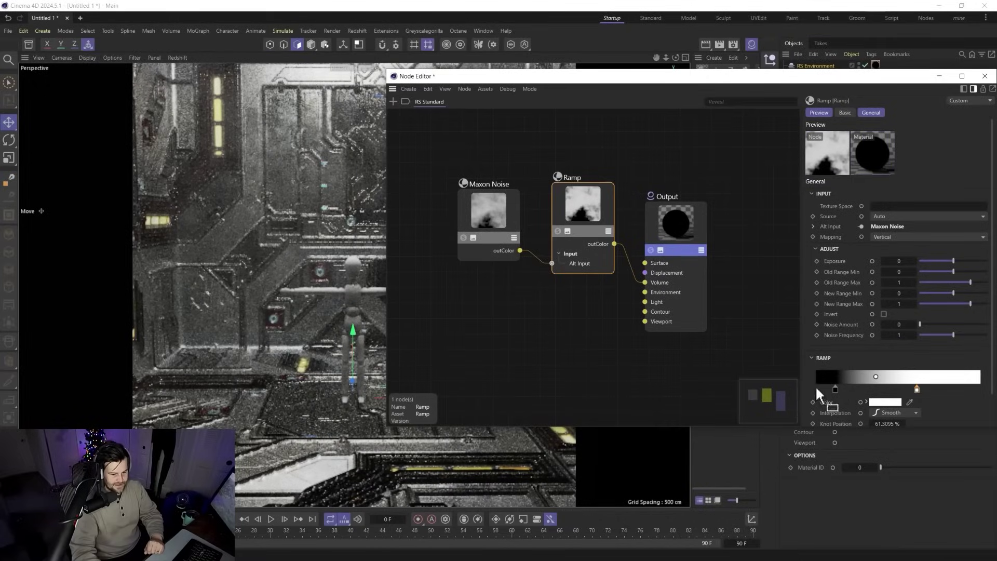
{"action": "left_click", "coordinate": [836, 390]}
Raise the RS Environment's volume scattering to about 0.0213 and uncover the viewport to check the fog
{"action": "left_click_drag", "start_coordinate": [502, 75], "coordinate": [164, 139]}
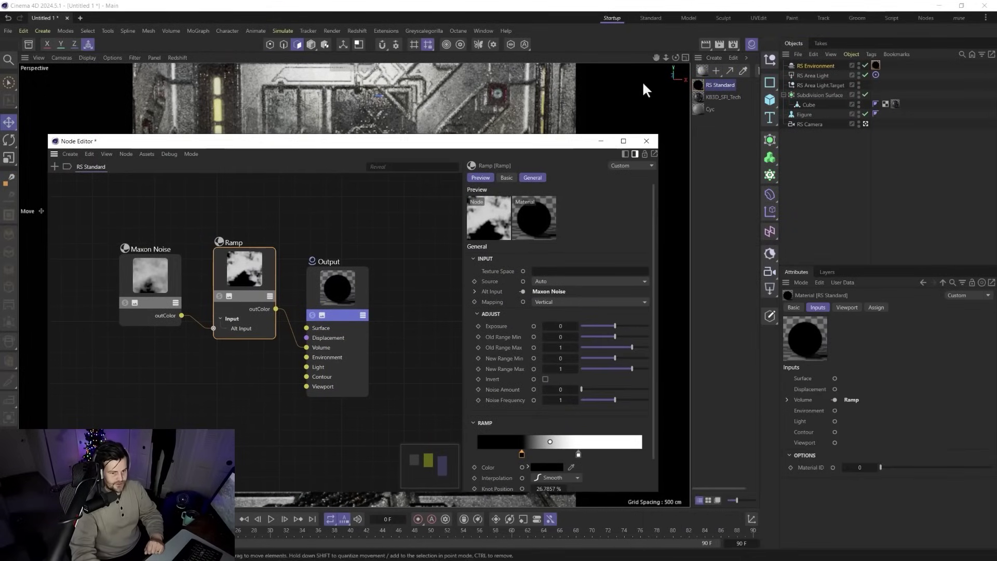
{"action": "left_click", "coordinate": [815, 66]}
{"action": "left_click_drag", "start_coordinate": [870, 353], "coordinate": [893, 353]}
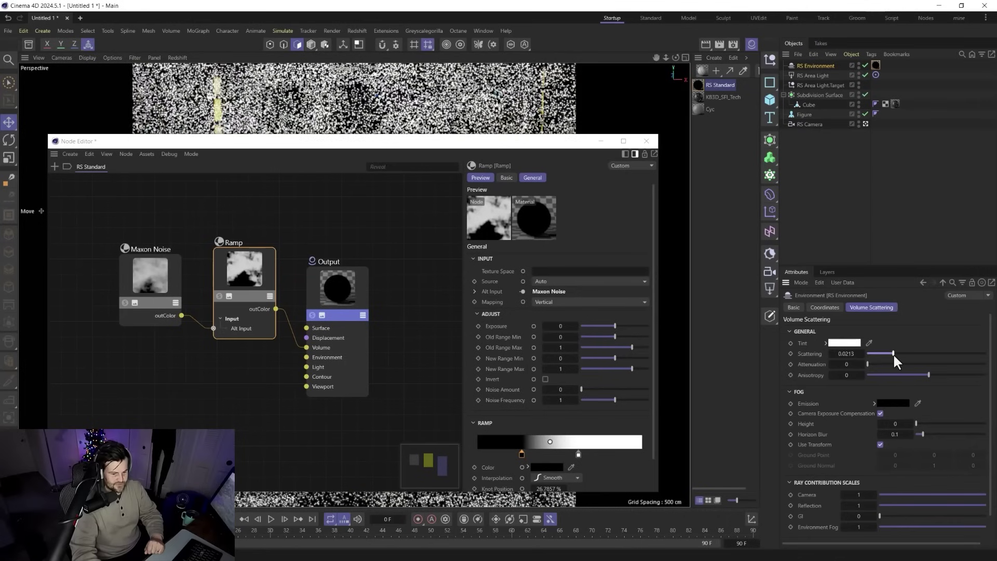
{"action": "left_click_drag", "start_coordinate": [394, 146], "coordinate": [830, 151]}
{"action": "left_click_drag", "start_coordinate": [637, 143], "coordinate": [576, 80]}
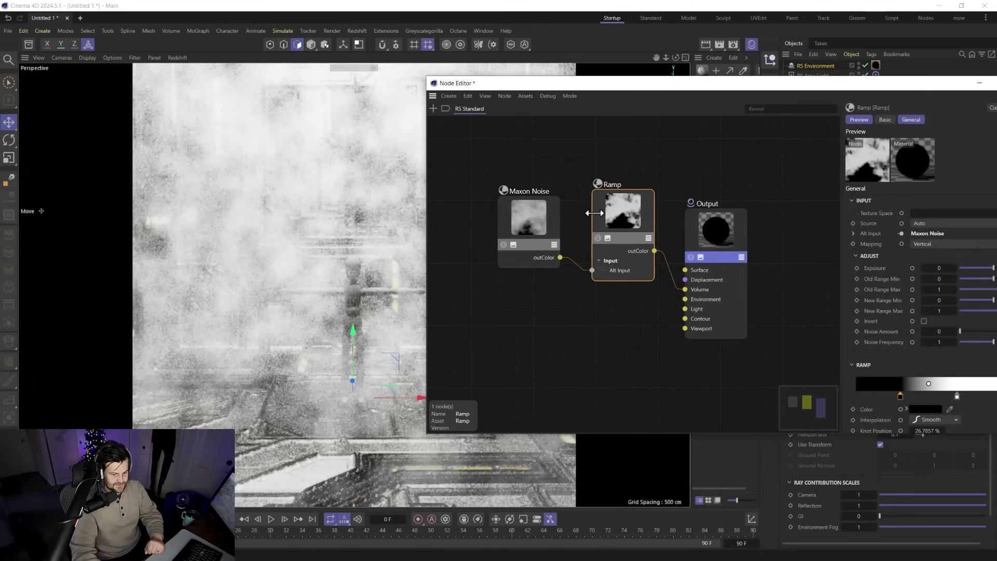
Set the Maxon Noise node's seed to 438 and its octaves to about 17.04
{"action": "left_click", "coordinate": [543, 228]}
{"action": "left_click_drag", "start_coordinate": [792, 88], "coordinate": [689, 82]}
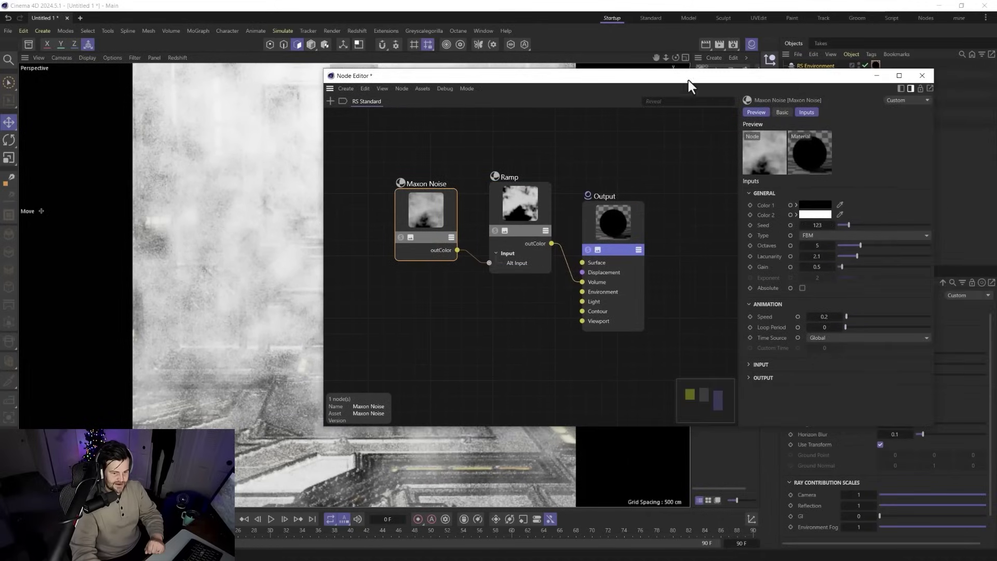
{"action": "left_click_drag", "start_coordinate": [845, 227], "coordinate": [877, 224]}
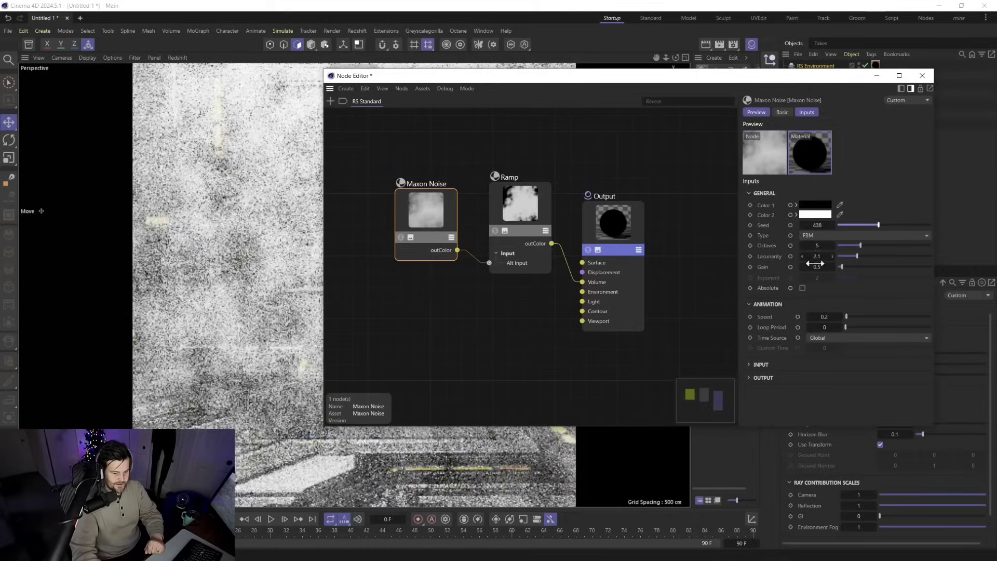
{"action": "left_click_drag", "start_coordinate": [860, 245], "coordinate": [916, 245]}
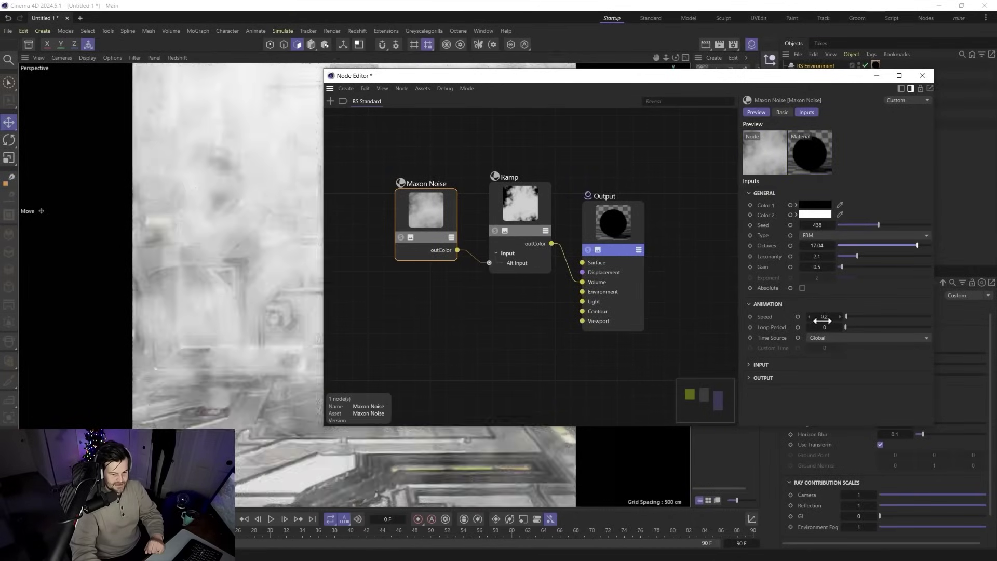
Set the Maxon Noise node's overall scale to 800
{"action": "left_click", "coordinate": [759, 365]}
{"action": "left_click_drag", "start_coordinate": [841, 397], "coordinate": [828, 408]}
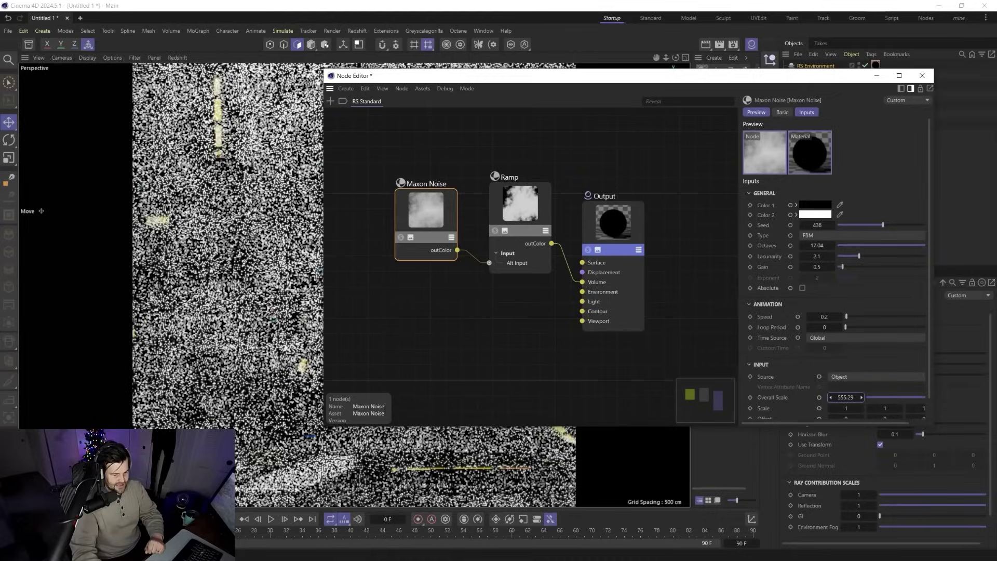
{"action": "type", "text": "800"}
{"action": "key", "text": "Return"}
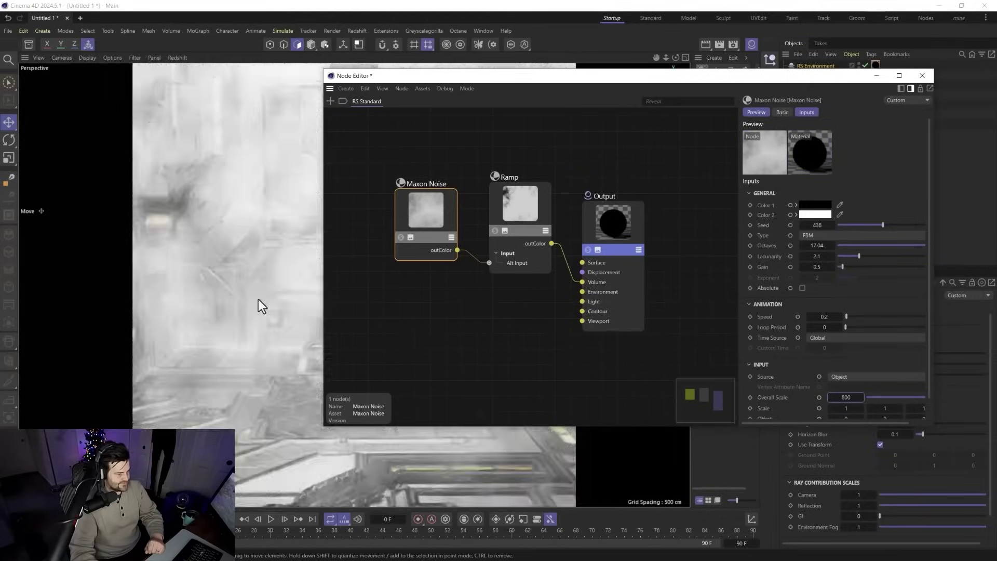
Shift the fog Ramp's black knot to about 41% and close the node graph
{"action": "left_click_drag", "start_coordinate": [480, 75], "coordinate": [538, 97]}
{"action": "left_click", "coordinate": [577, 223]}
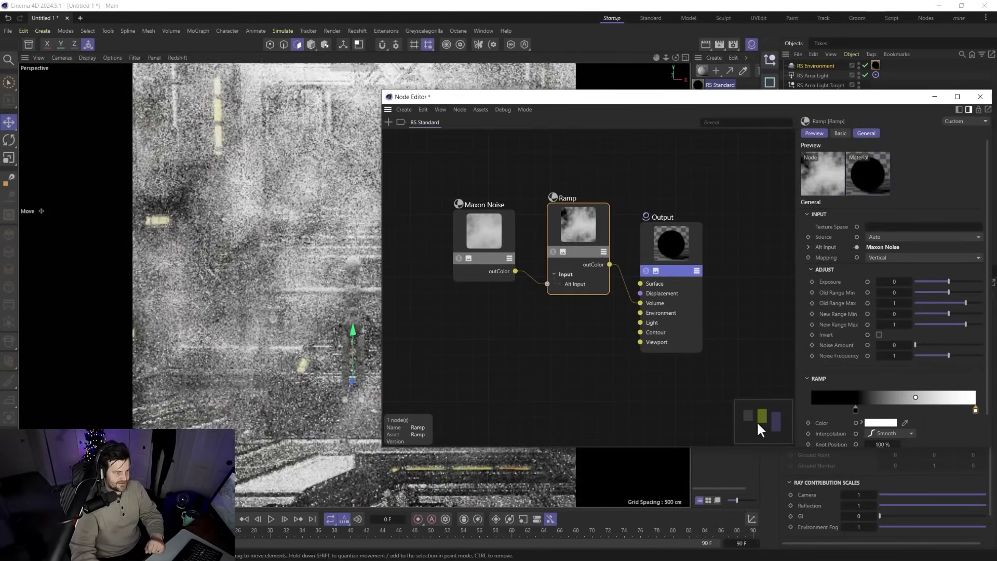
{"action": "left_click_drag", "start_coordinate": [855, 411], "coordinate": [842, 410]}
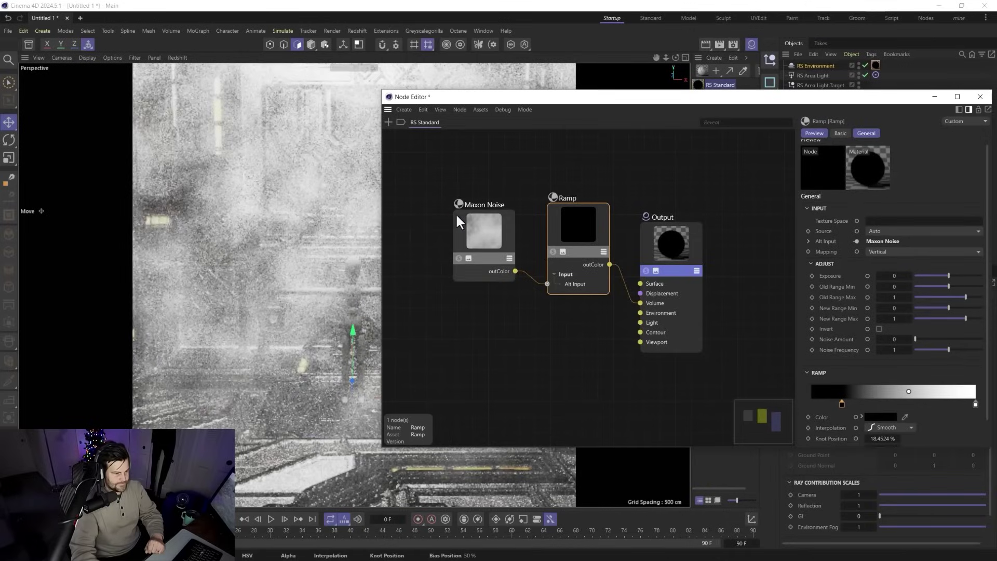
{"action": "left_click", "coordinate": [457, 215]}
{"action": "left_click", "coordinate": [578, 229]}
{"action": "left_click_drag", "start_coordinate": [841, 397], "coordinate": [879, 401]}
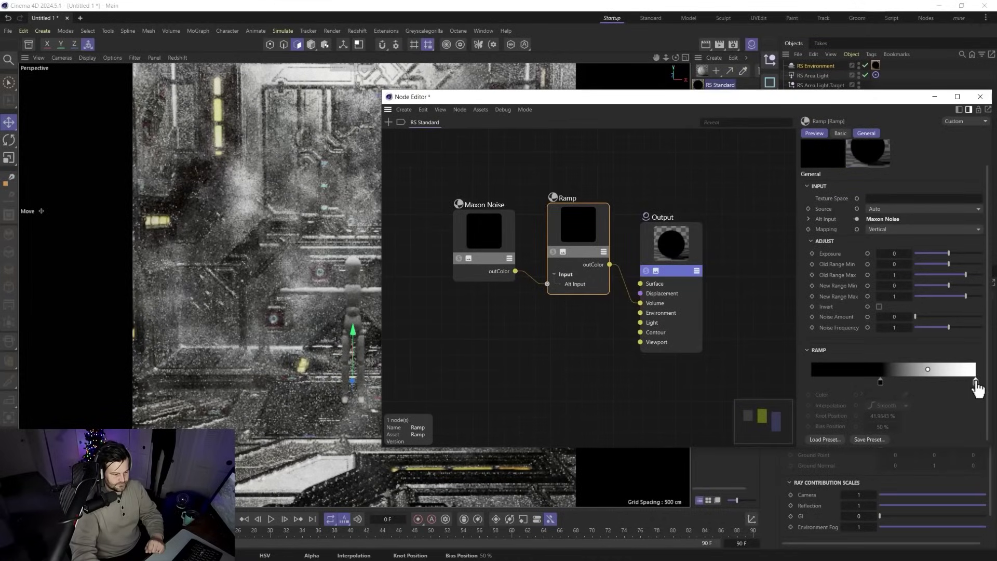
{"action": "left_click", "coordinate": [979, 99]}
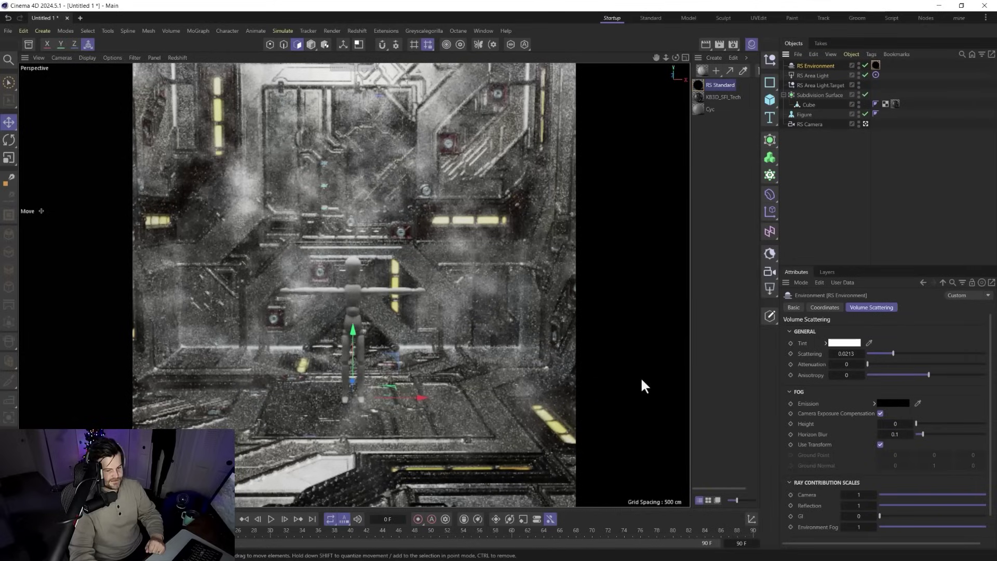
Raise the RS Environment's volume scattering to about 0.0596 and play the animation to check the moving fog
{"action": "left_click", "coordinate": [894, 352]}
{"action": "left_click_drag", "start_coordinate": [895, 351], "coordinate": [939, 347]}
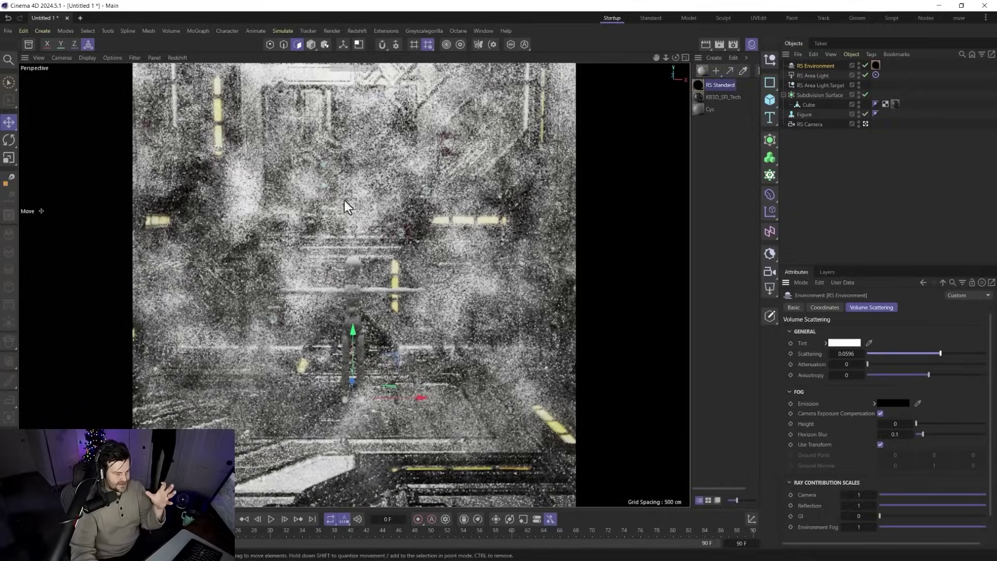
{"action": "left_click", "coordinate": [270, 519]}
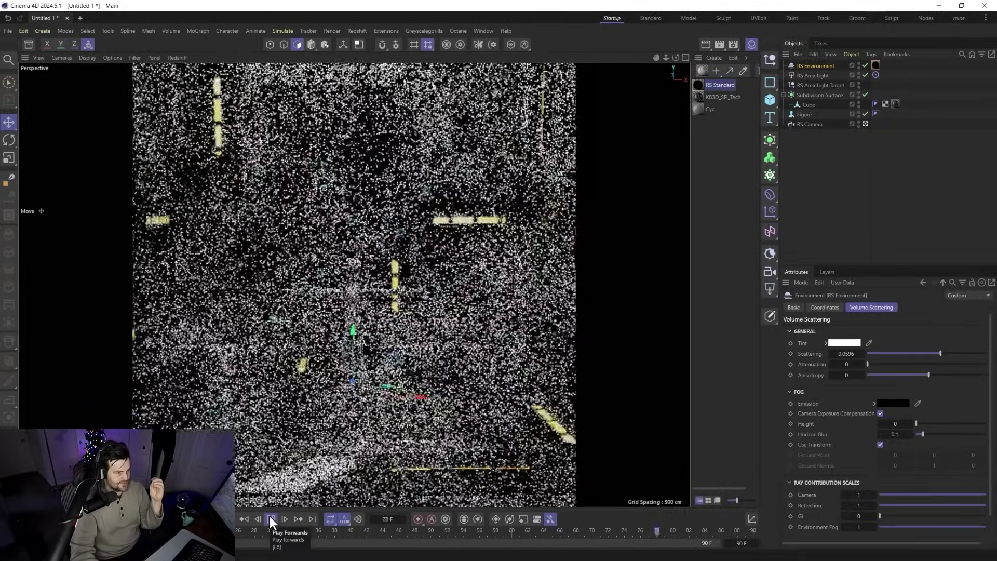
{"action": "left_click", "coordinate": [270, 518]}
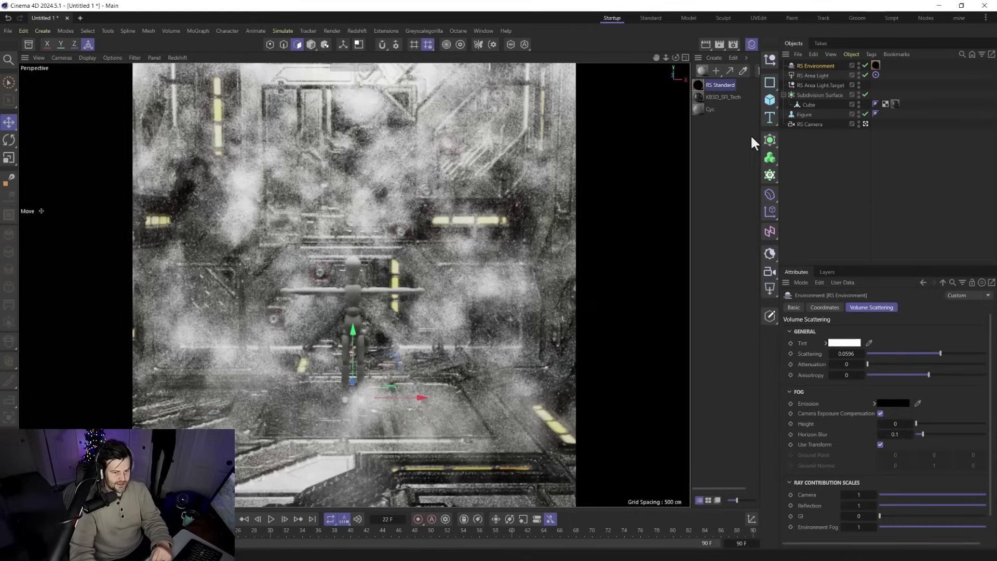
Narrow the RS Area Light's spread to about 0.097 and lower its intensity to about 2.33
{"action": "left_click", "coordinate": [801, 76]}
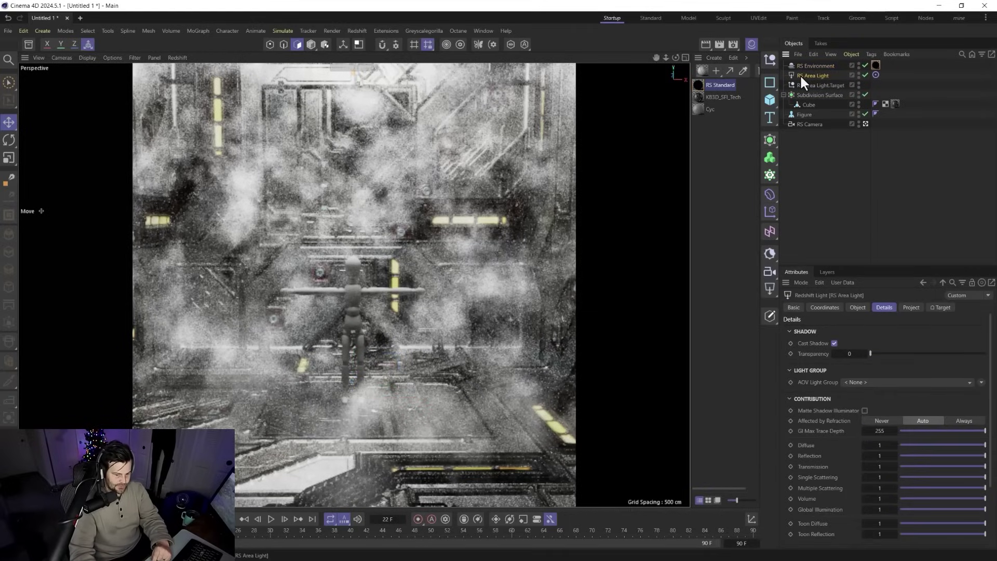
{"action": "left_click", "coordinate": [857, 308]}
{"action": "left_click_drag", "start_coordinate": [973, 530], "coordinate": [916, 529]}
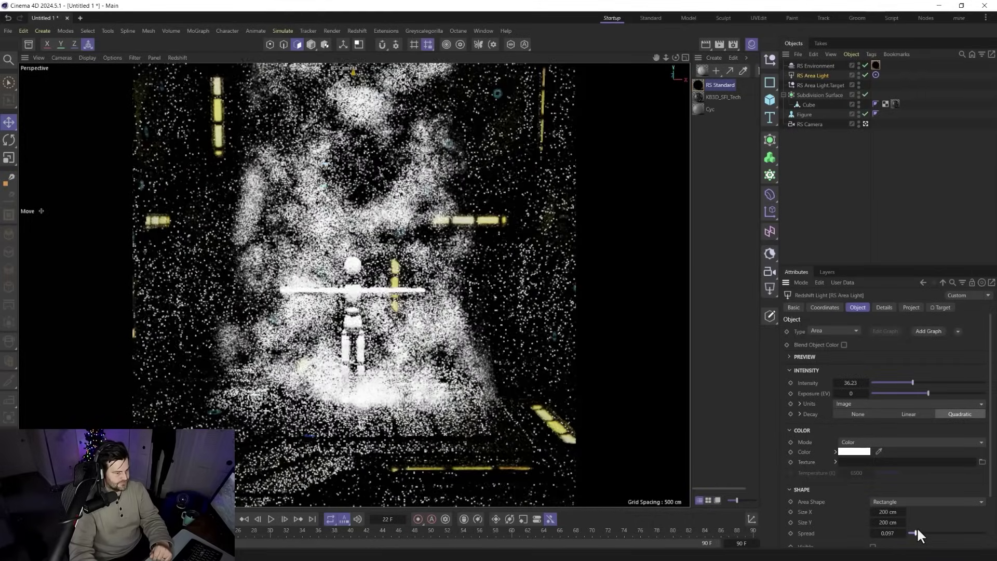
{"action": "left_click", "coordinate": [873, 382]}
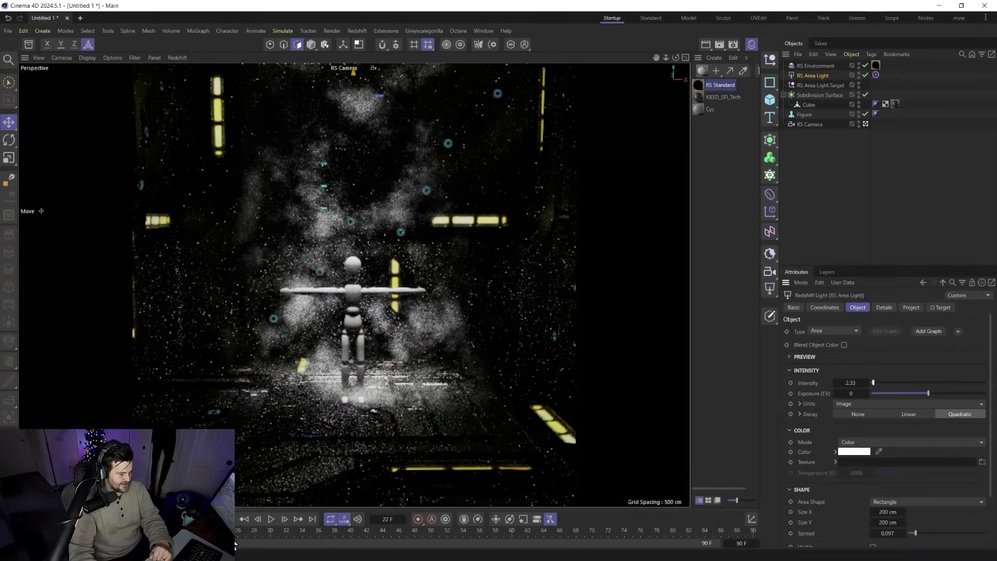
Scrub the timeline to frame 63 and change the RS Area Light's area shape to Disc
{"action": "left_click", "coordinate": [268, 531]}
{"action": "left_click_drag", "start_coordinate": [346, 530], "coordinate": [533, 535]}
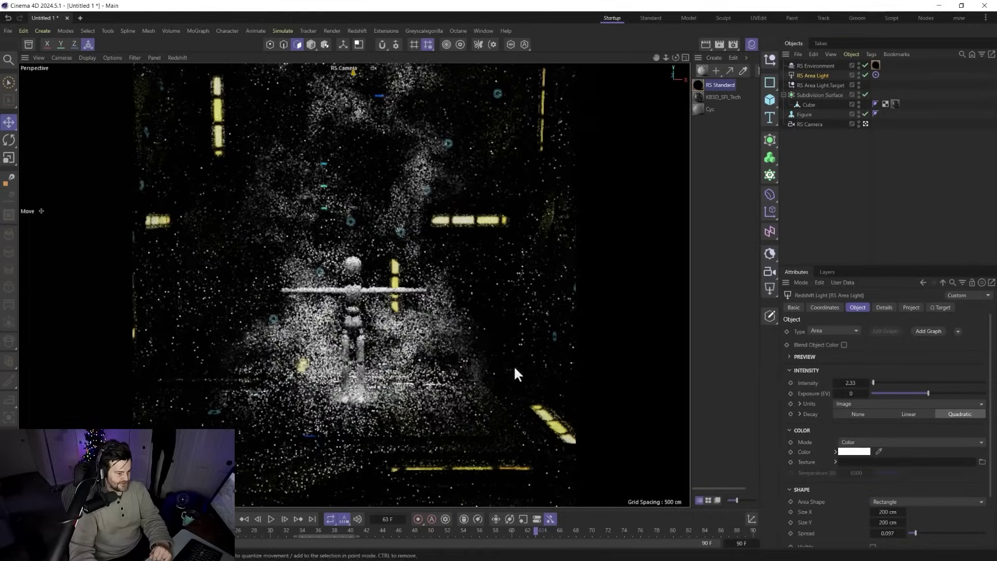
{"action": "left_click", "coordinate": [895, 501]}
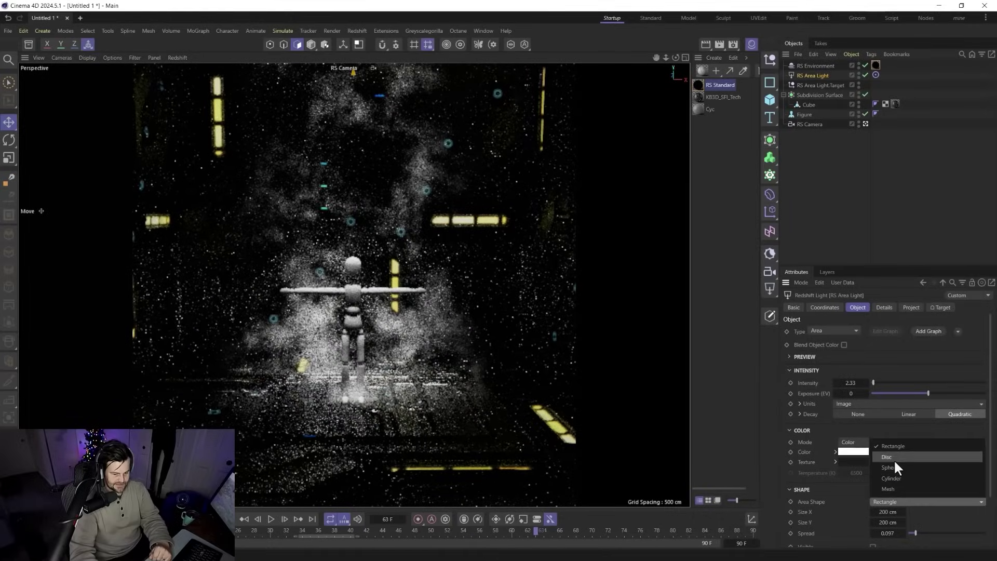
{"action": "left_click", "coordinate": [893, 459]}
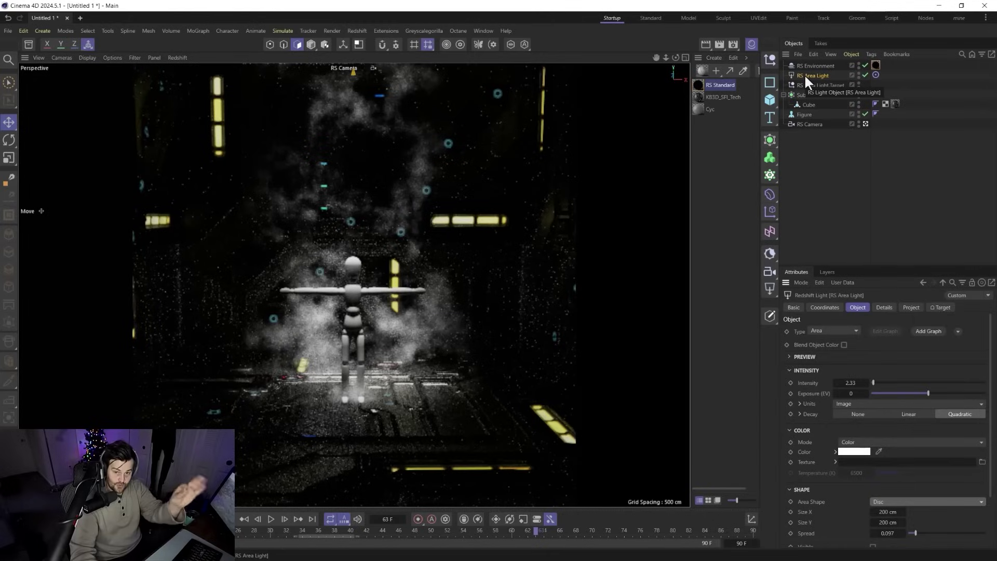
Lower the RS Area Light's volume contribution to about 0.088
{"action": "left_click", "coordinate": [884, 307]}
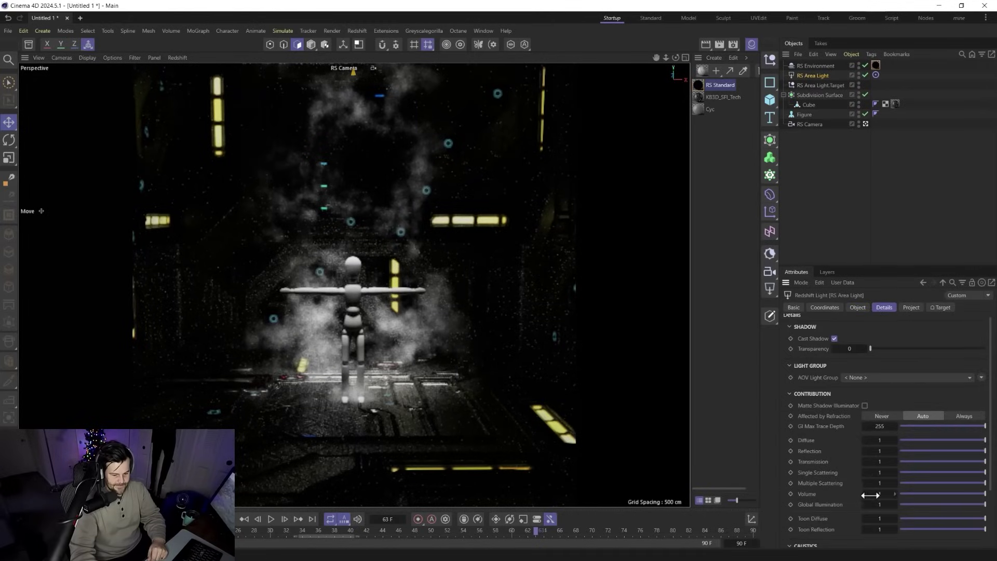
{"action": "left_click_drag", "start_coordinate": [983, 493], "coordinate": [907, 492]}
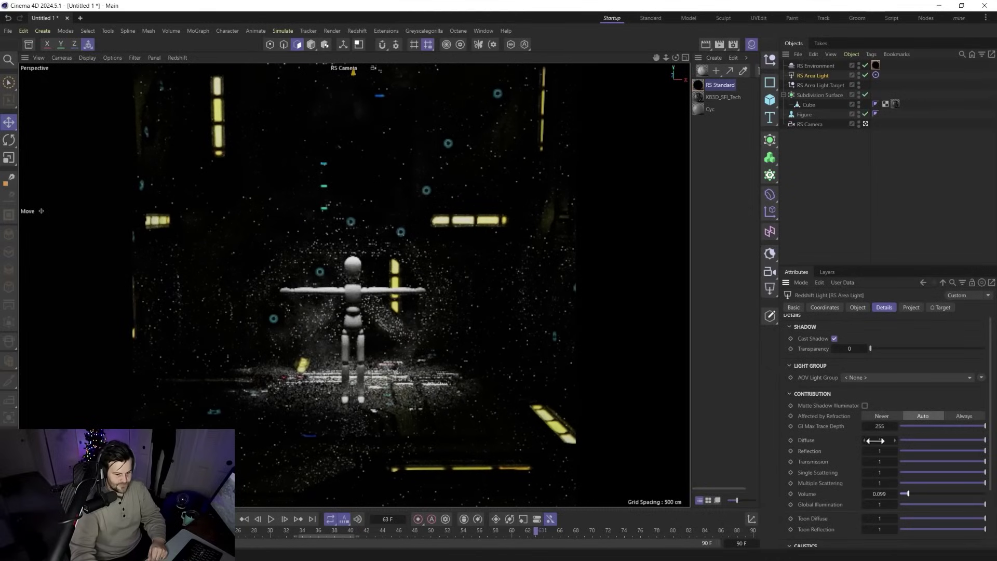
{"action": "left_click_drag", "start_coordinate": [905, 493], "coordinate": [908, 493]}
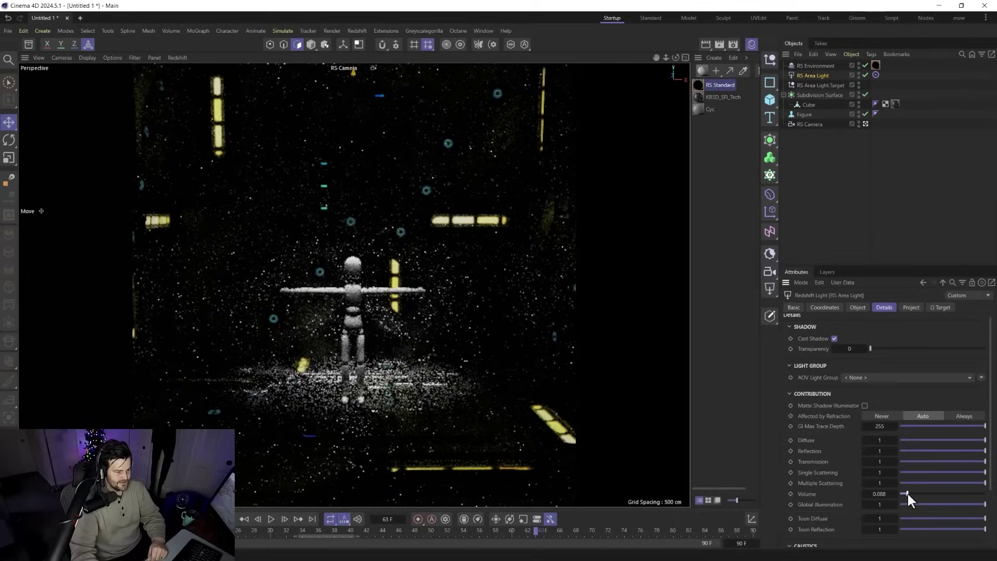
Raise the RS Environment's GI ray contribution scale to 1
{"action": "left_click", "coordinate": [810, 66]}
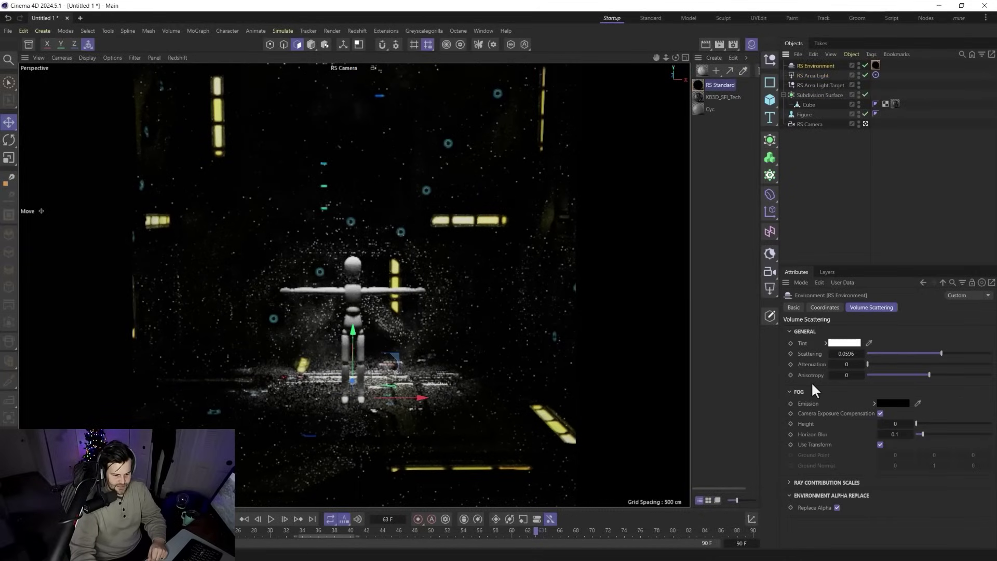
{"action": "left_click", "coordinate": [791, 483]}
{"action": "left_click_drag", "start_coordinate": [879, 516], "coordinate": [986, 516]}
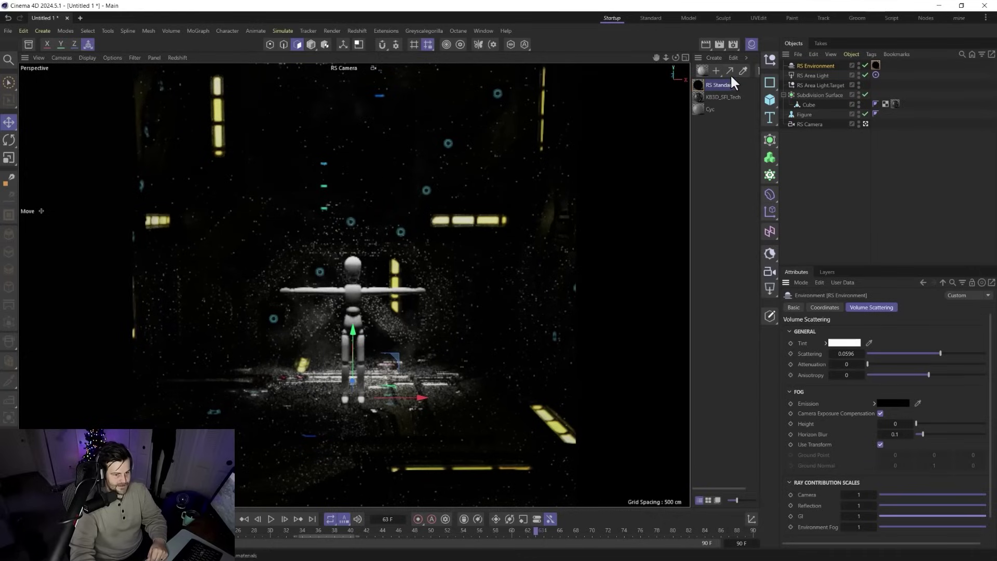
Set the KB3D_SFI_Tech material's emission weight to 25
{"action": "left_click", "coordinate": [699, 97]}
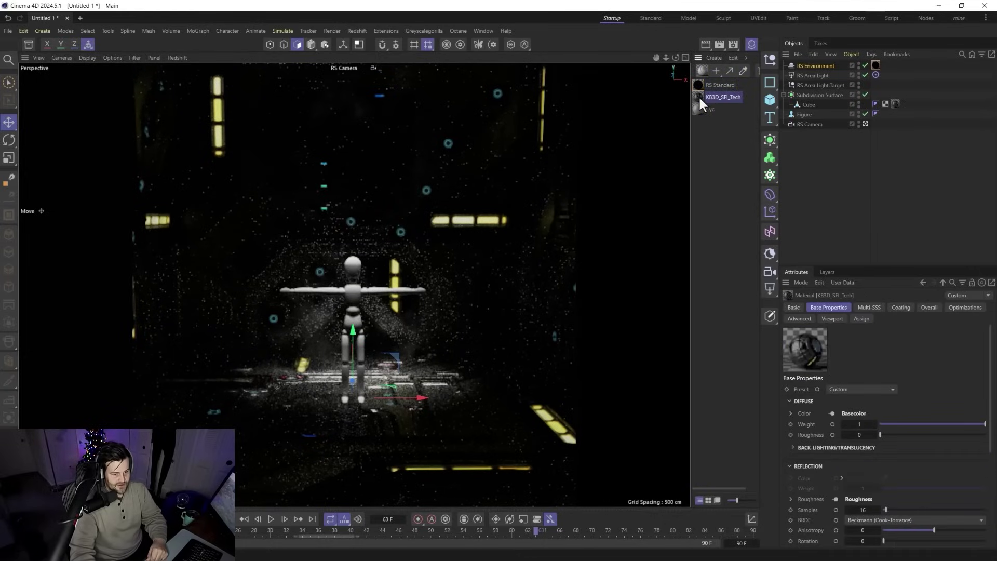
{"action": "scroll", "coordinate": [800, 384], "scroll_direction": "down", "scroll_amount": 5}
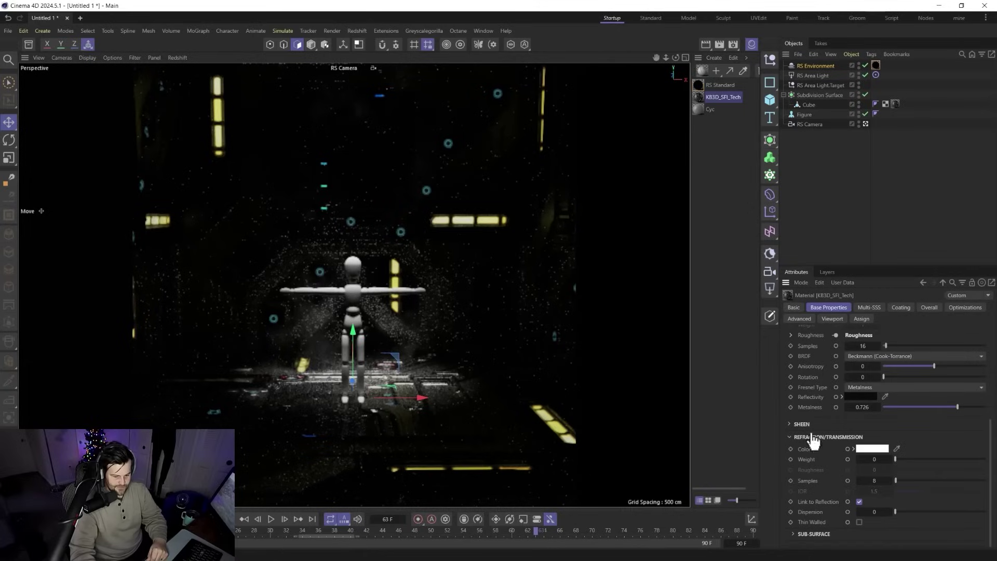
{"action": "left_click", "coordinate": [932, 307]}
{"action": "double_click", "coordinate": [864, 417]}
{"action": "type", "text": "40"}
{"action": "key", "text": "Return"}
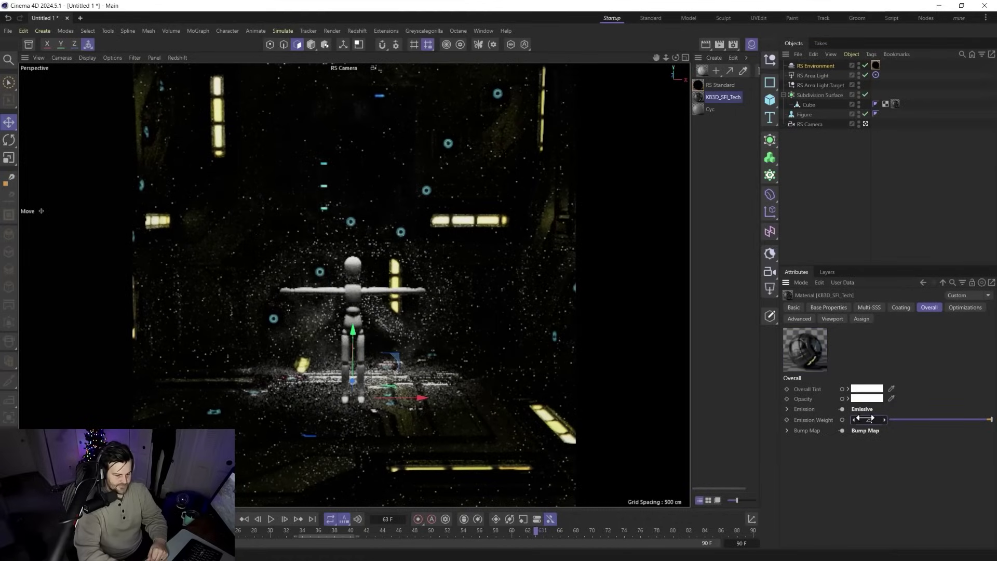
{"action": "left_click_drag", "start_coordinate": [868, 419], "coordinate": [831, 418]}
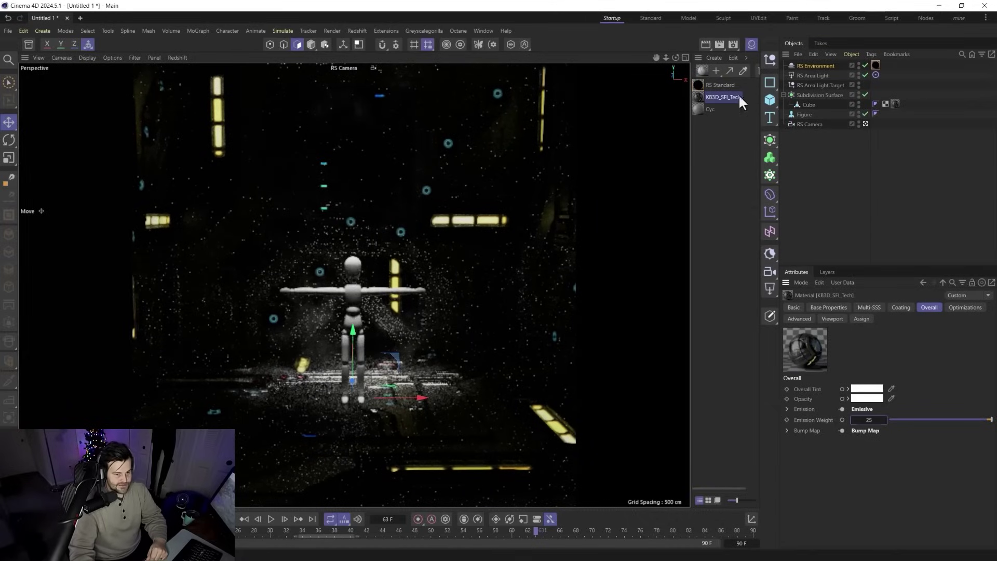
Add a Redshift spot light with a target null and raise the target to about the figure's head
{"action": "left_click", "coordinate": [769, 287]}
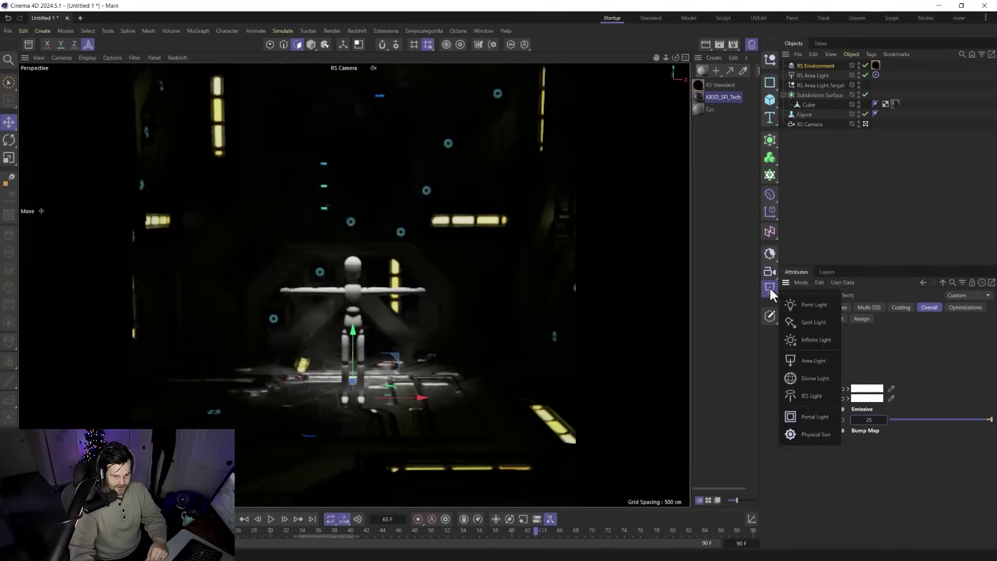
{"action": "left_click", "coordinate": [808, 323]}
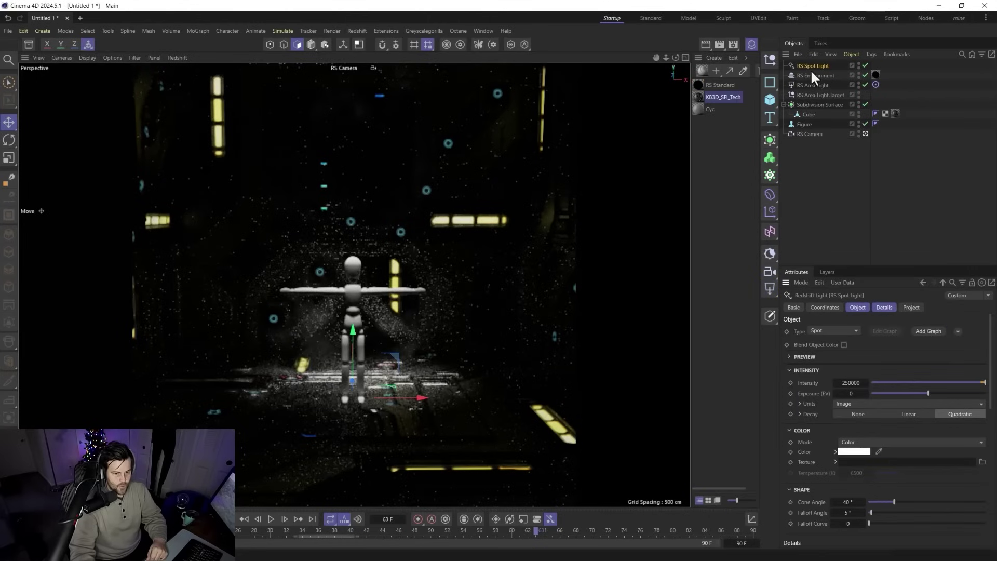
{"action": "left_click", "coordinate": [958, 332]}
{"action": "left_click", "coordinate": [961, 354]}
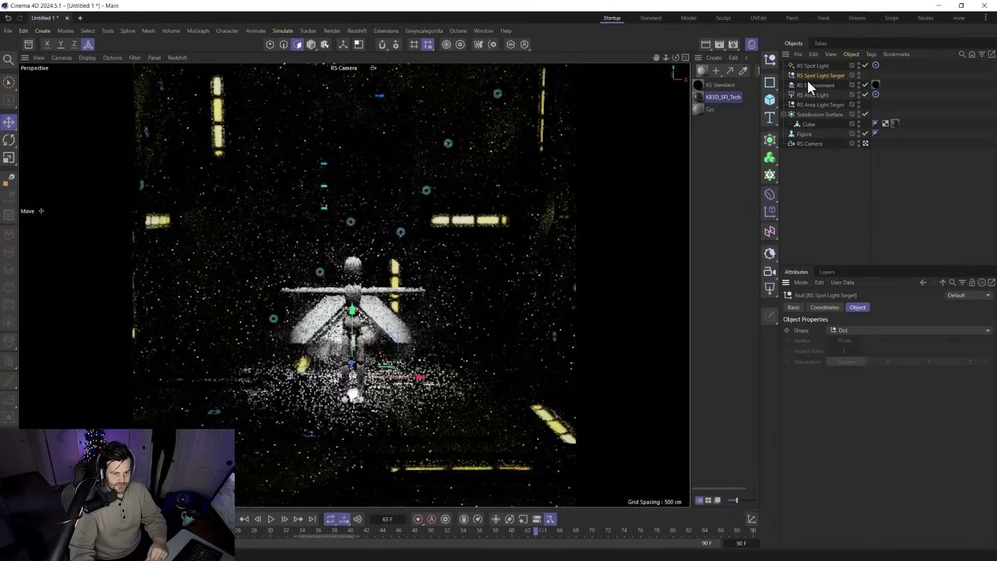
{"action": "left_click_drag", "start_coordinate": [350, 322], "coordinate": [355, 215]}
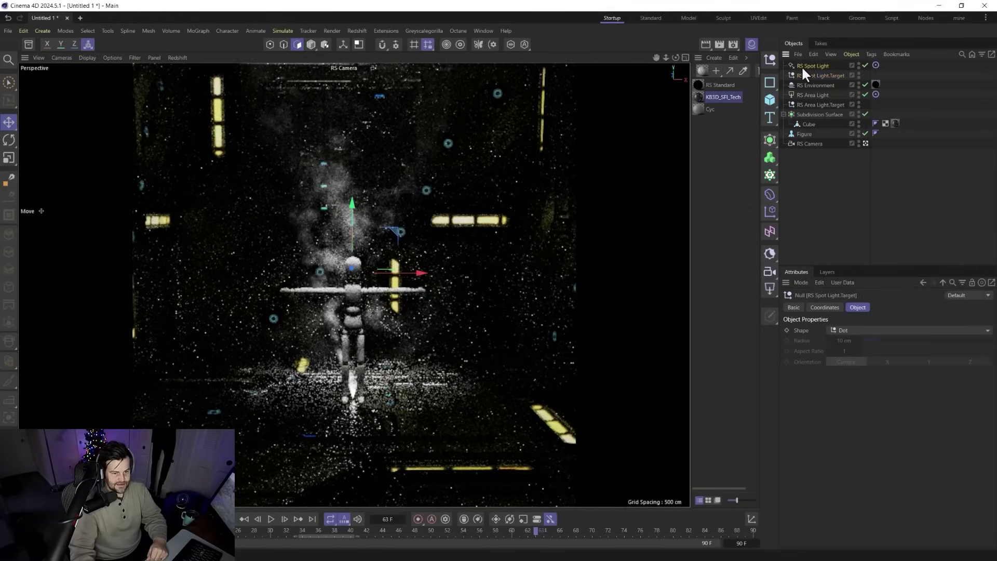
Move the RS Spot Light out in front of the room and up to one side, aimed into the interior
{"action": "left_click", "coordinate": [802, 66]}
{"action": "middle_click", "coordinate": [318, 340]}
{"action": "left_click_drag", "start_coordinate": [537, 180], "coordinate": [540, 244]}
{"action": "left_click_drag", "start_coordinate": [529, 338], "coordinate": [495, 293]}
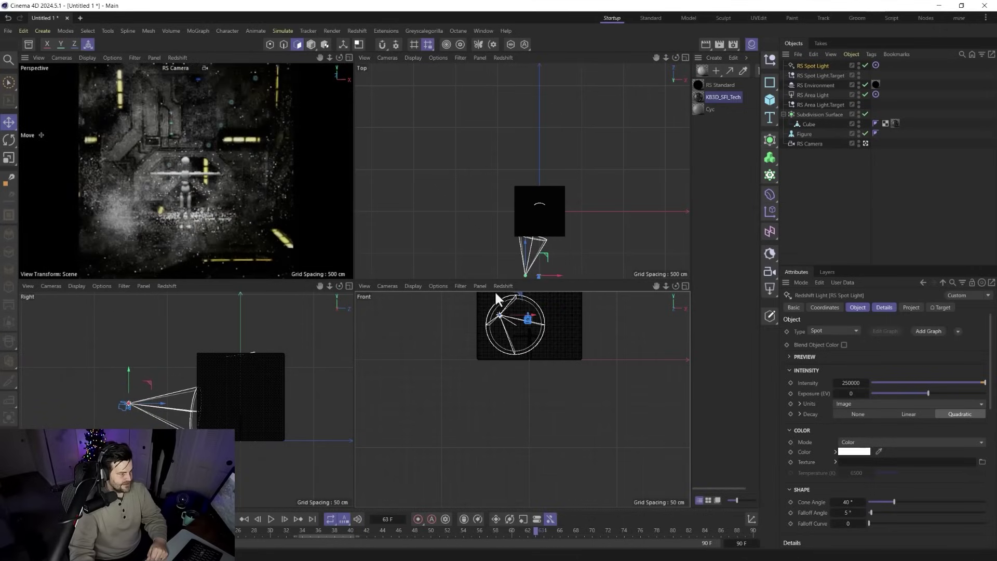
{"action": "middle_click", "coordinate": [225, 165]}
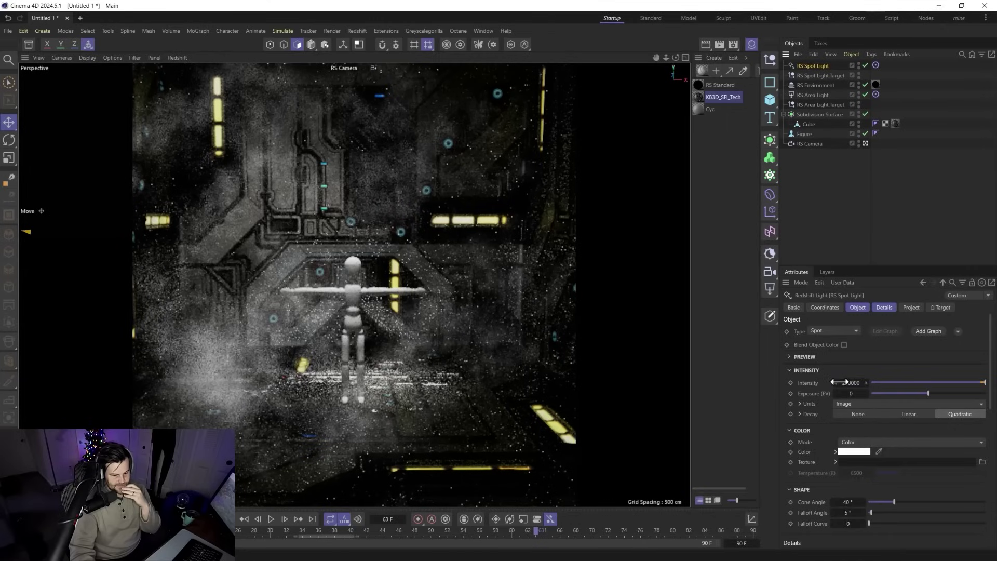
{"action": "left_click", "coordinate": [842, 384]}
{"action": "type", "text": "1"}
{"action": "key", "text": "Return"}
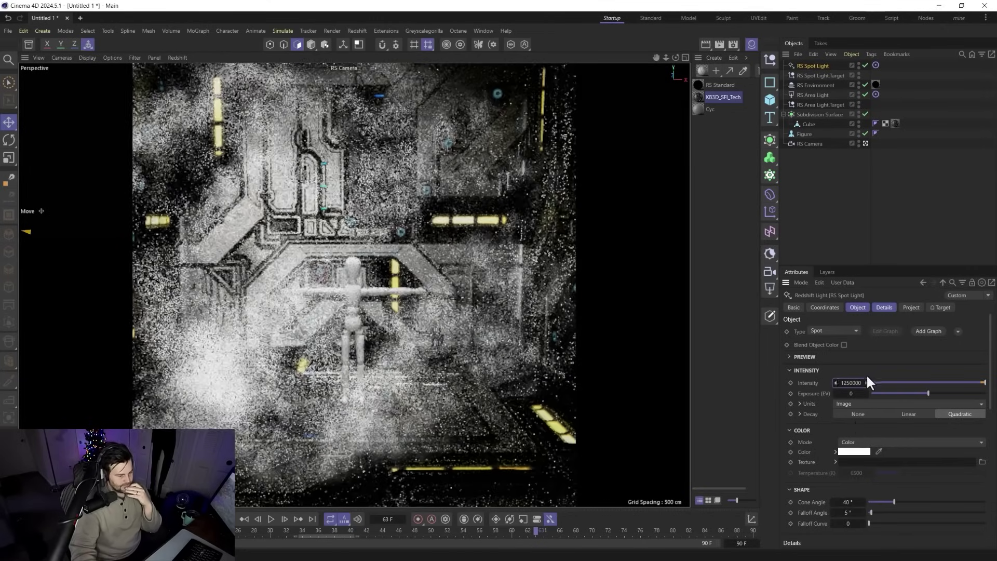
{"action": "left_click", "coordinate": [862, 382]}
{"action": "key", "text": "Home"}
{"action": "key", "text": "Delete"}
{"action": "key", "text": "Return"}
Raise the RS Spot Light's exposure to about 1.822 and narrow its cone angle to about 20.1°
{"action": "mouse_move", "coordinate": [928, 393]}
{"action": "left_mouse_down"}
{"action": "mouse_move", "coordinate": [947, 390]}
{"action": "mouse_move", "coordinate": [938, 394]}
{"action": "left_mouse_up"}
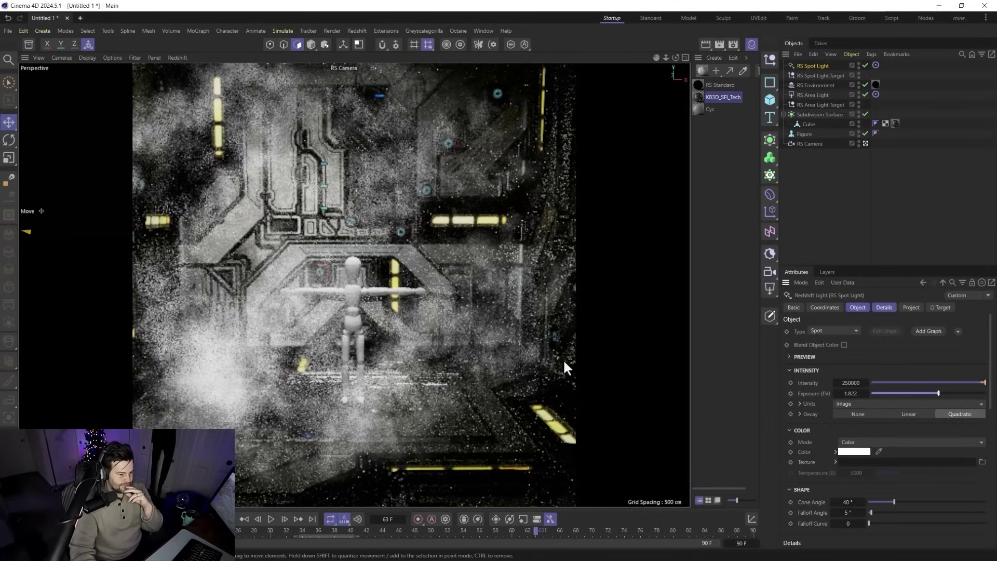
{"action": "left_click_drag", "start_coordinate": [886, 502], "coordinate": [880, 499]}
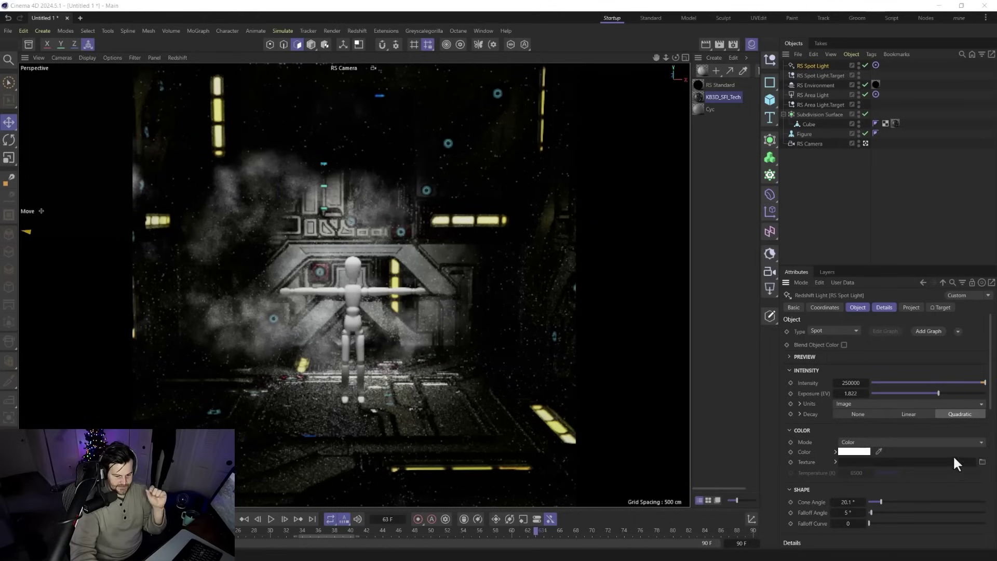
Load cyber2_000.jpg from the aejuice folder as the RS Spot Light's texture
{"action": "left_click", "coordinate": [982, 462]}
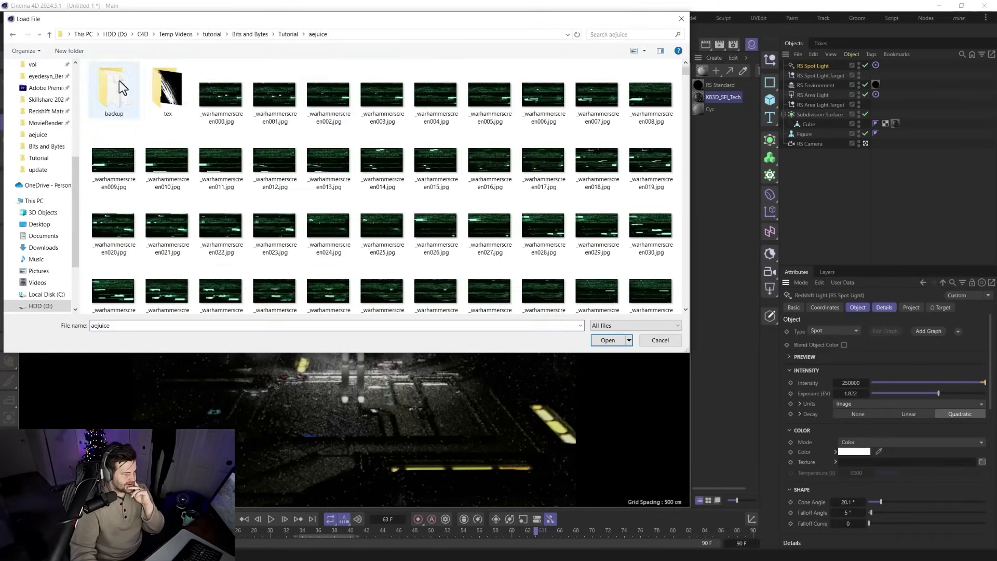
{"action": "left_click_drag", "start_coordinate": [685, 71], "coordinate": [685, 232]}
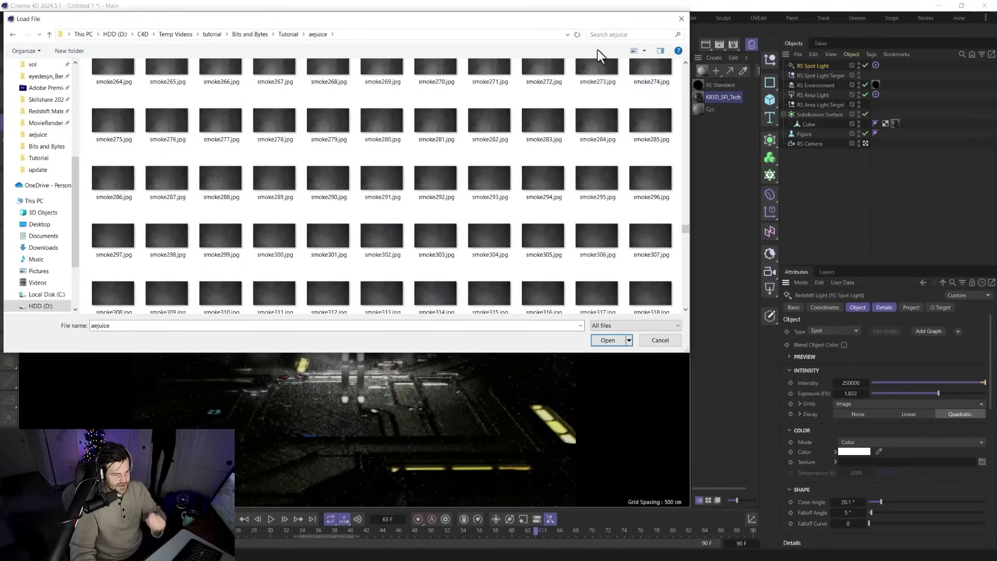
{"action": "left_click", "coordinate": [595, 35]}
{"action": "type", "text": "cyber"}
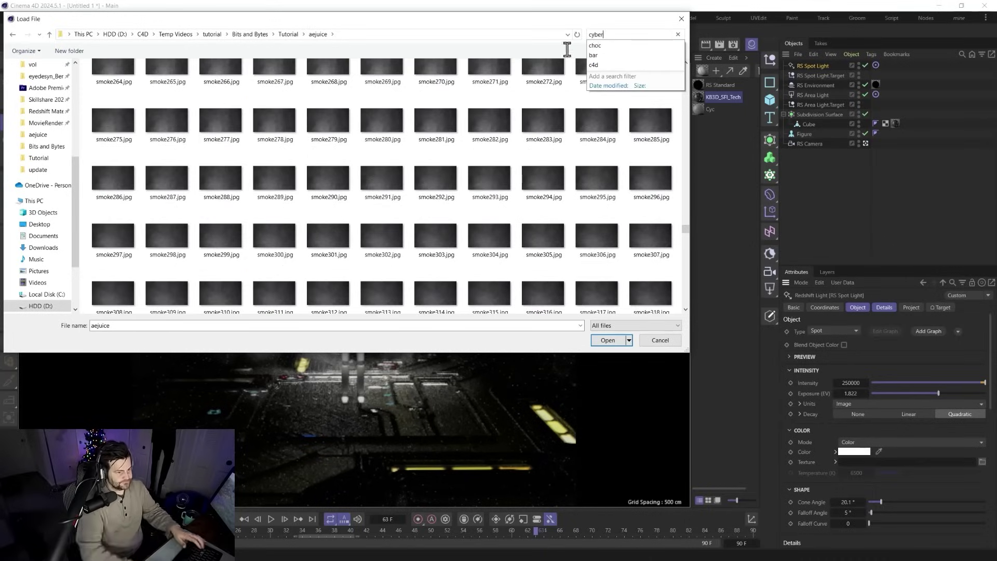
{"action": "key", "text": "Return"}
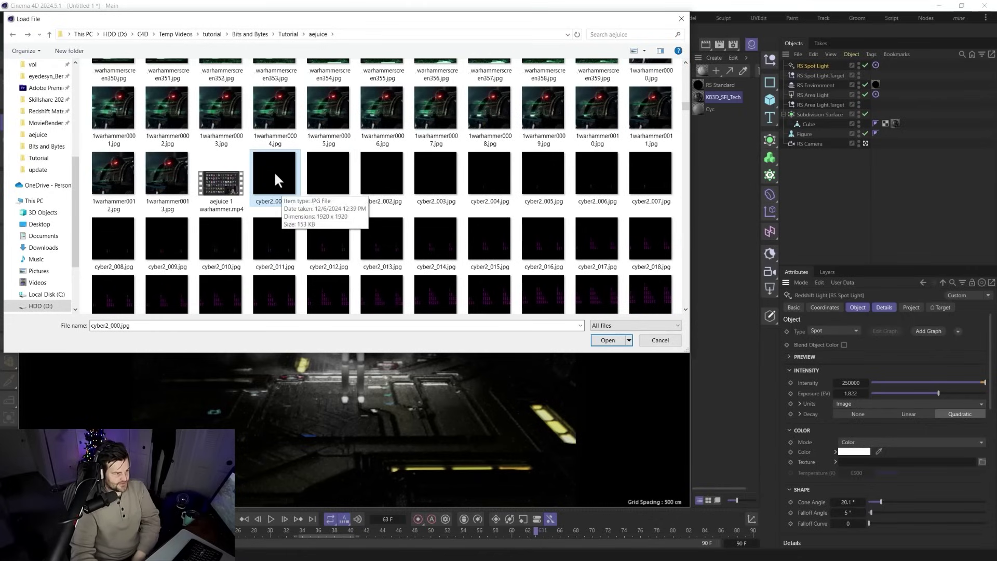
{"action": "scroll", "coordinate": [415, 208], "scroll_direction": "down", "scroll_amount": 2}
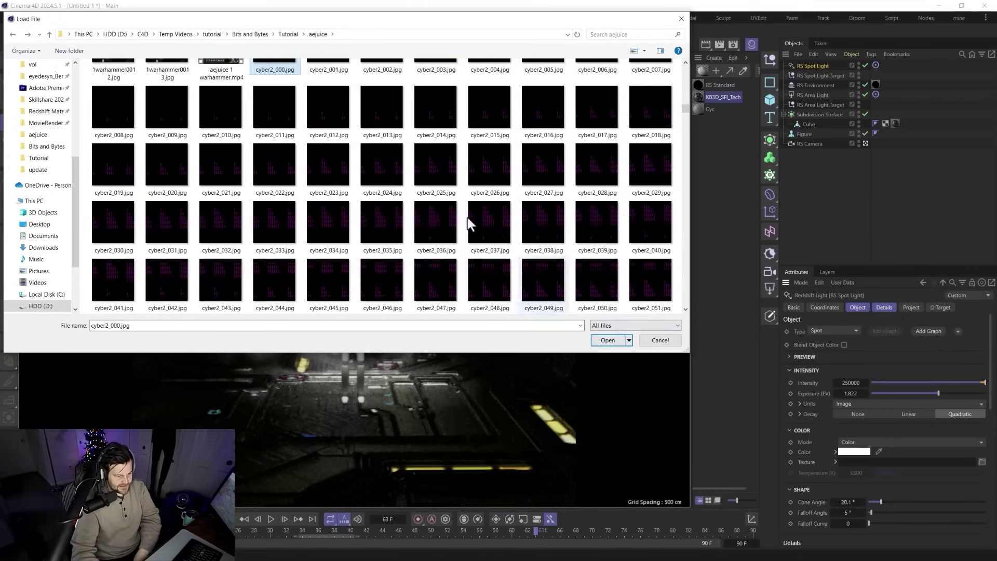
{"action": "left_click", "coordinate": [596, 341]}
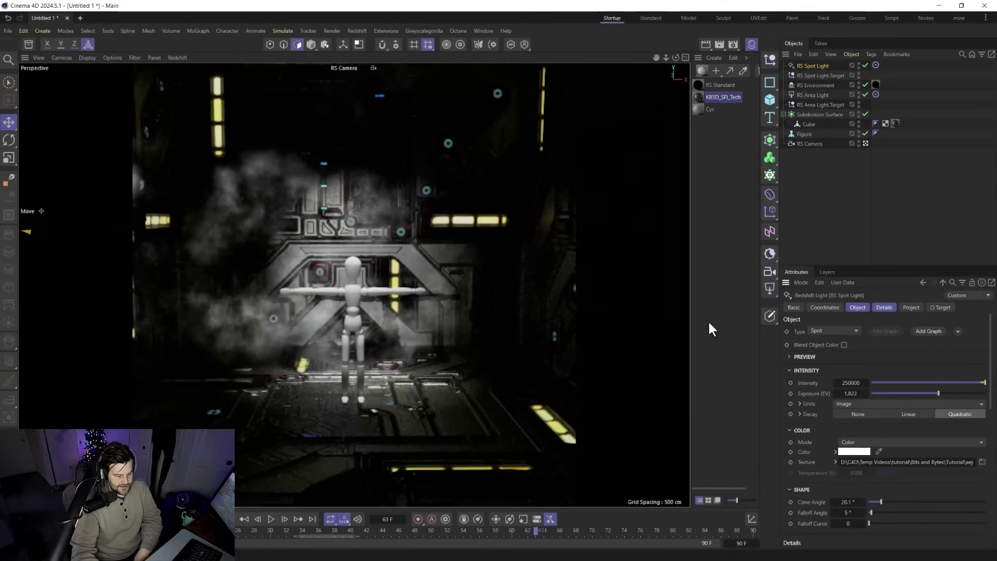
Set the RS Spot Light texture's animation mode to Loop
{"action": "left_click", "coordinate": [834, 462]}
{"action": "scroll", "coordinate": [815, 421], "scroll_direction": "down", "scroll_amount": 4}
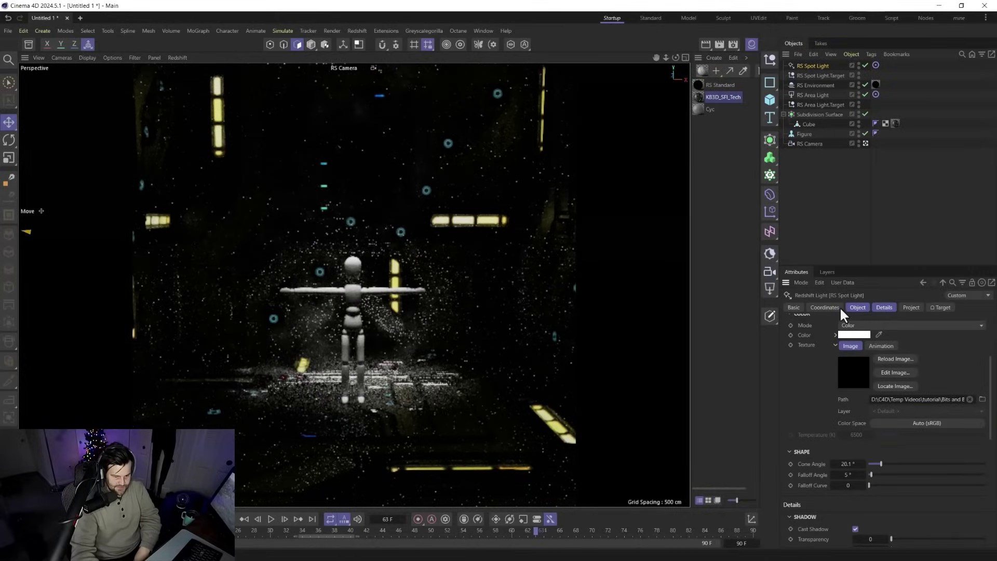
{"action": "left_click", "coordinate": [873, 345]}
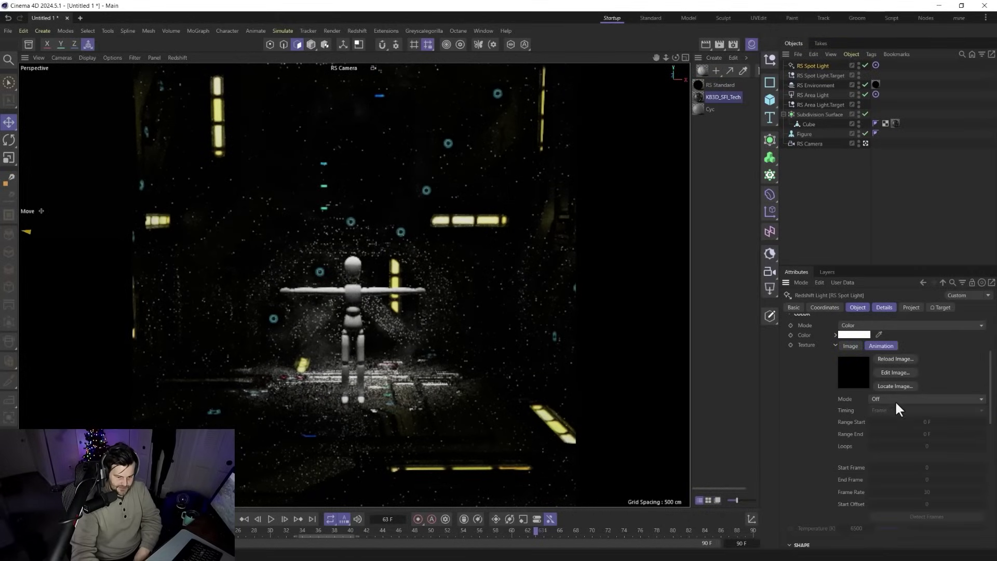
{"action": "left_click", "coordinate": [895, 399]}
{"action": "left_click", "coordinate": [898, 432]}
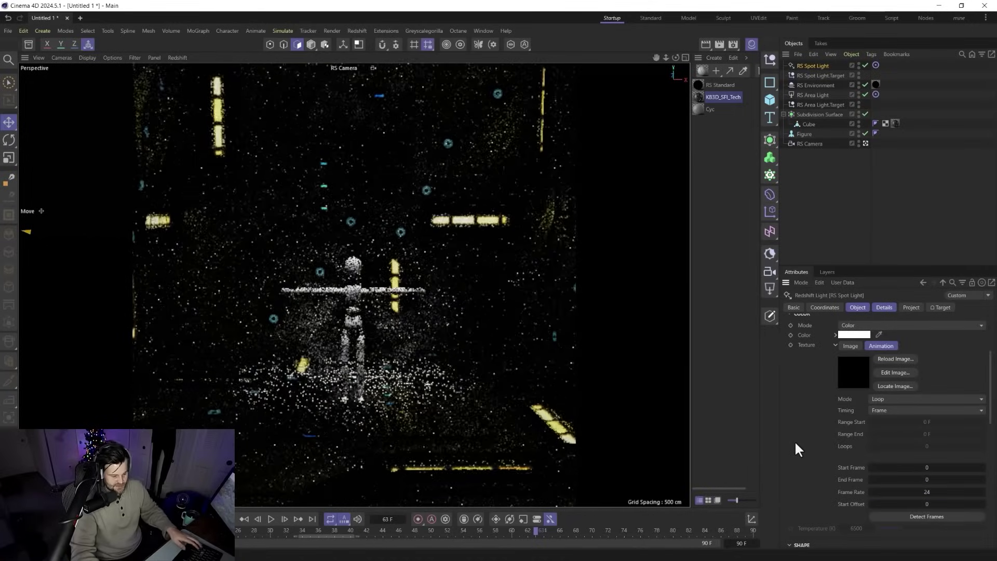
Set the project frame rate to 24 FPS
{"action": "key", "text": "ctrl+d"}
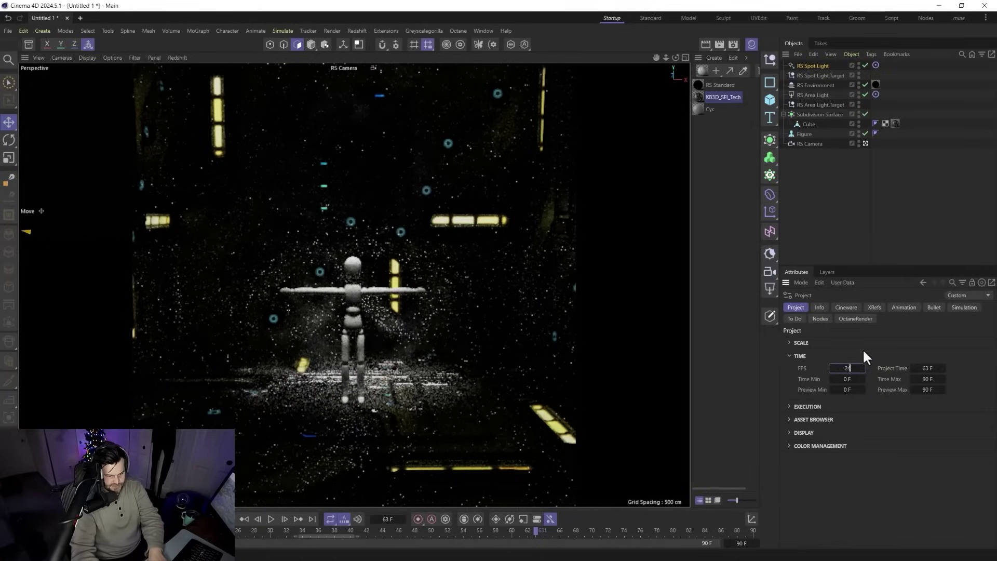
{"action": "type", "text": "24"}
{"action": "key", "text": "Return"}
Set the end frame of the RS Spot Light's texture animation to 300
{"action": "left_click", "coordinate": [808, 65]}
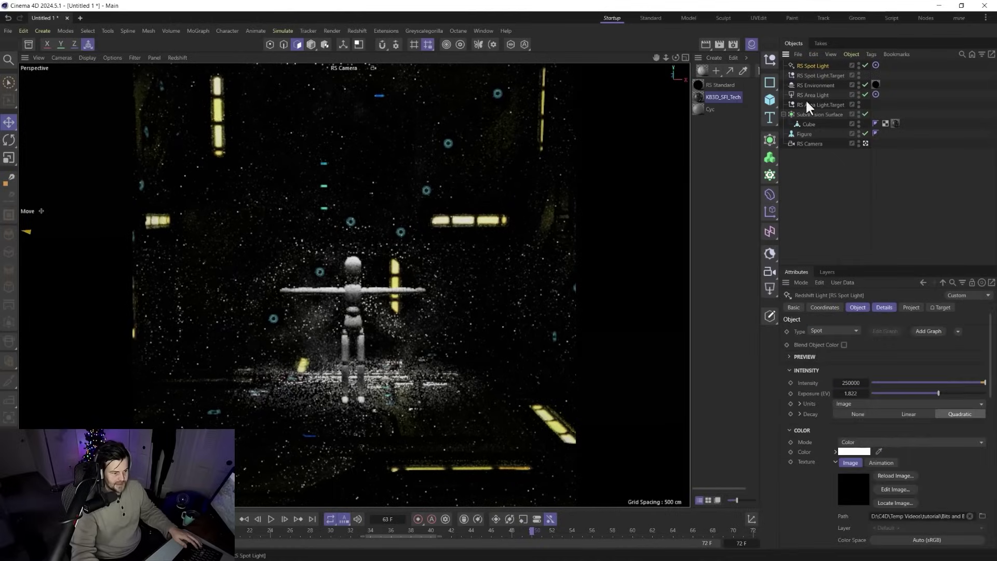
{"action": "left_click", "coordinate": [882, 462]}
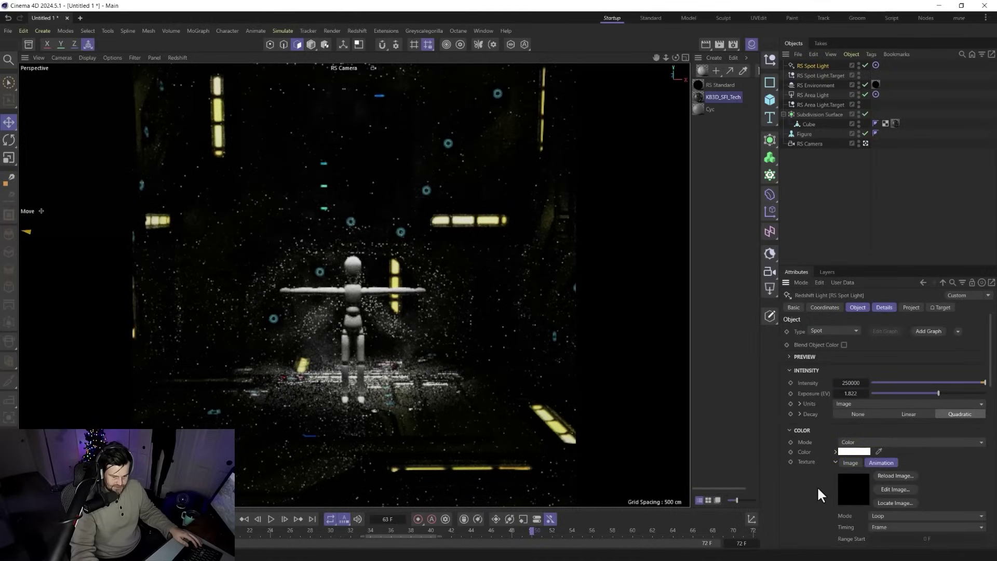
{"action": "scroll", "coordinate": [856, 491], "scroll_direction": "down", "scroll_amount": 3}
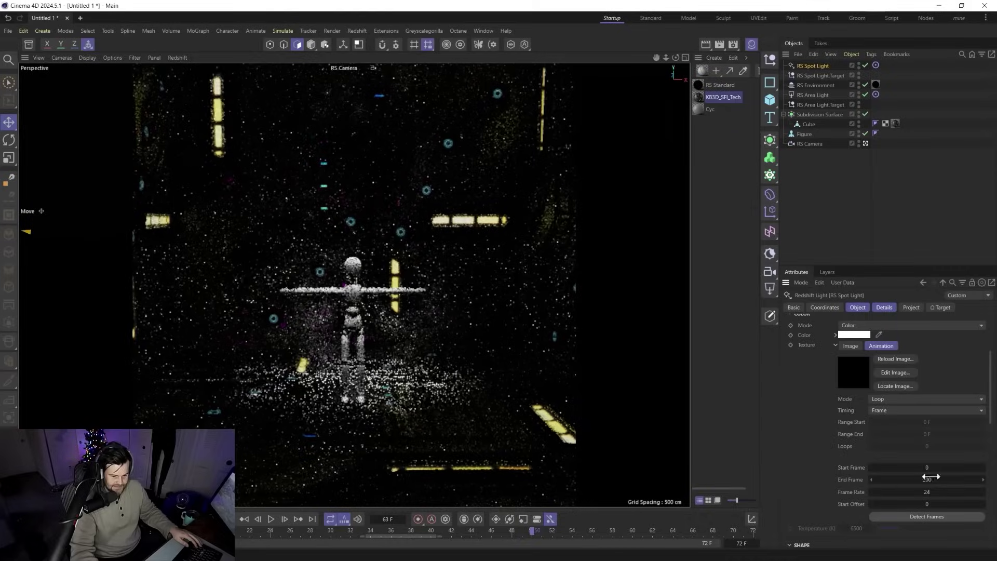
{"action": "left_click_drag", "start_coordinate": [930, 476], "coordinate": [945, 478]}
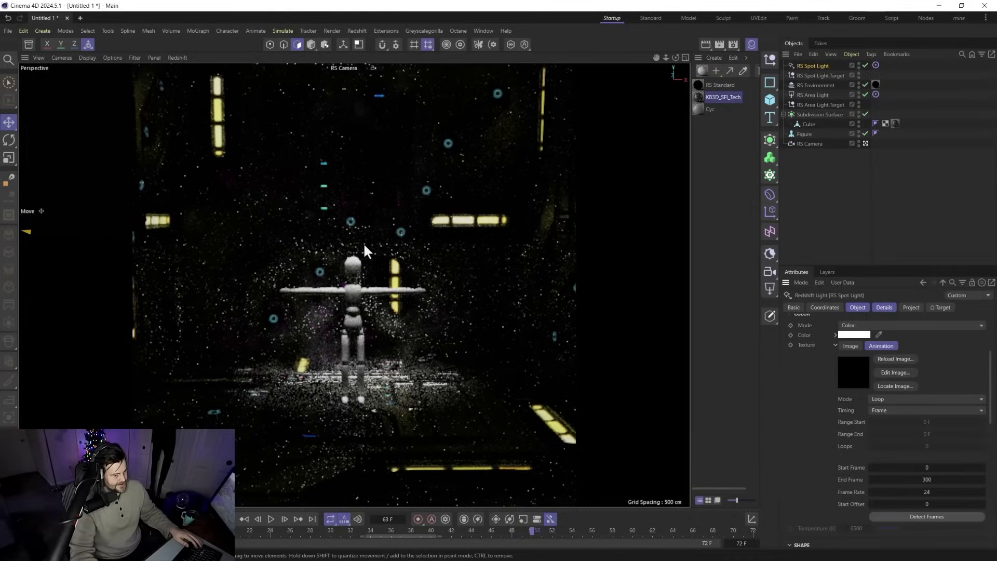
Disable the RS Area Light and set the spot light texture animation's start frame to 15
{"action": "left_click", "coordinate": [865, 95]}
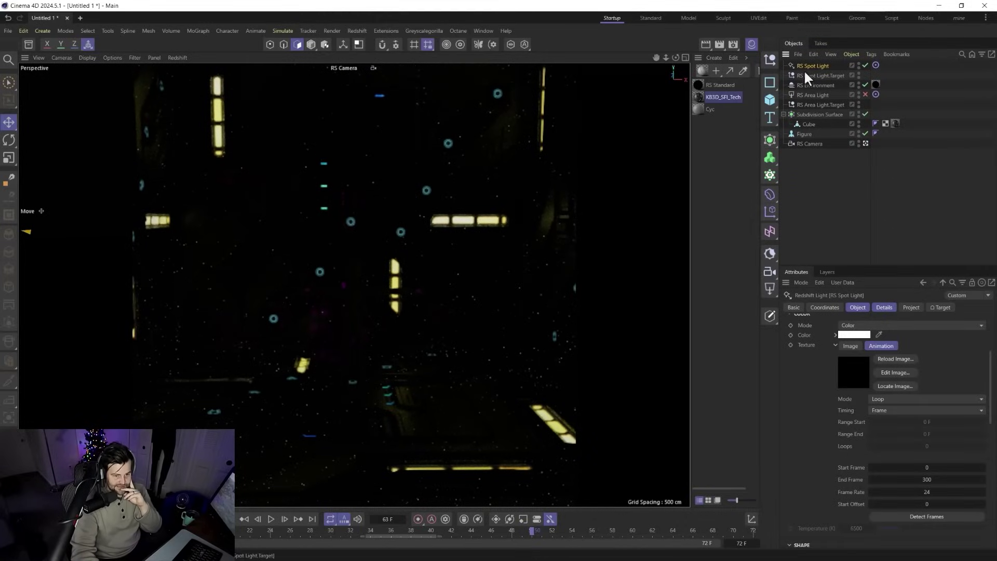
{"action": "left_click", "coordinate": [913, 465]}
{"action": "type", "text": "15"}
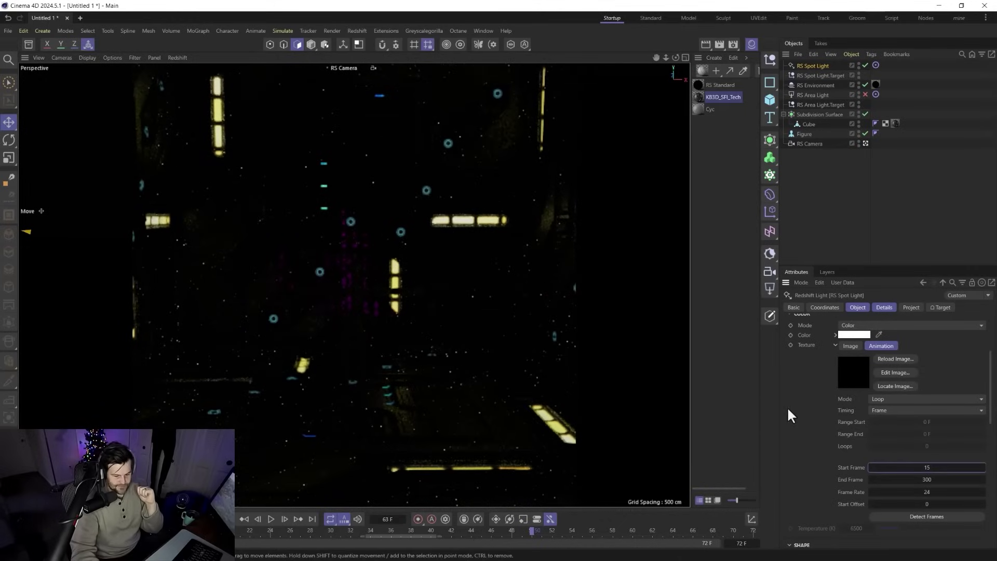
Raise the RS Spot Light's intensity to 1250000 and its volume contribution to 10
{"action": "left_click", "coordinate": [858, 308]}
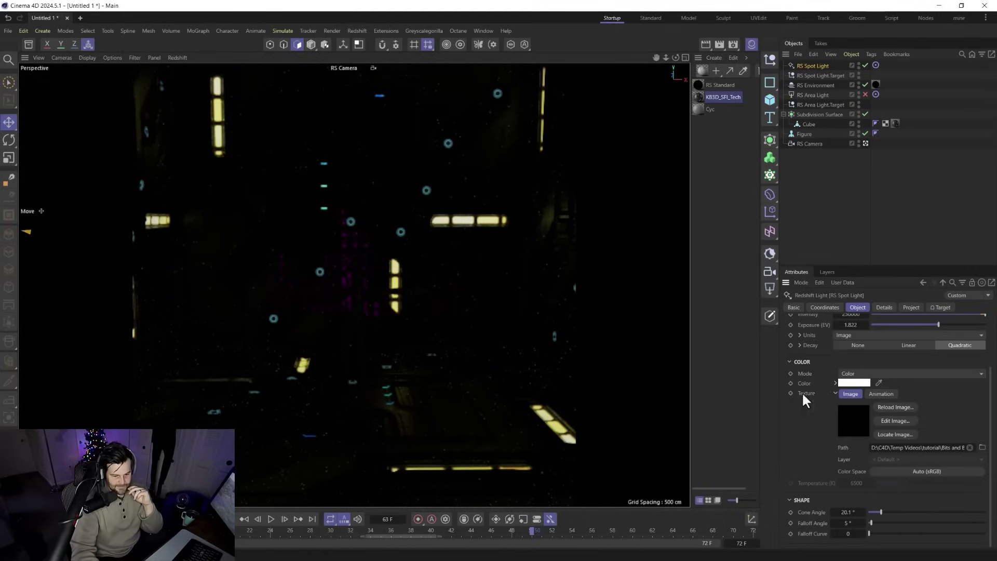
{"action": "scroll", "coordinate": [810, 384], "scroll_direction": "up", "scroll_amount": 2}
{"action": "left_click", "coordinate": [843, 373]}
{"action": "type", "text": "1"}
{"action": "key", "text": "Return"}
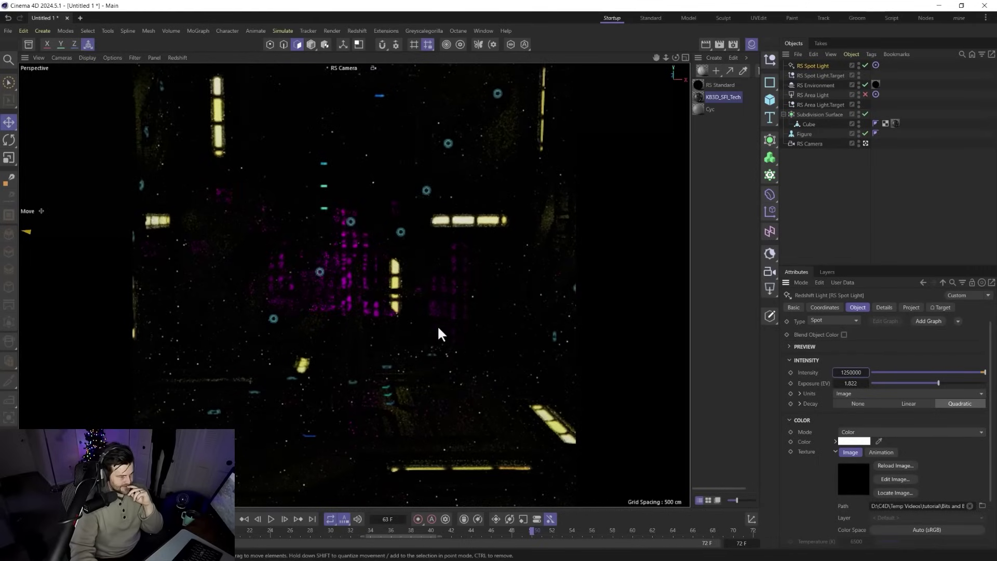
{"action": "left_click", "coordinate": [881, 311]}
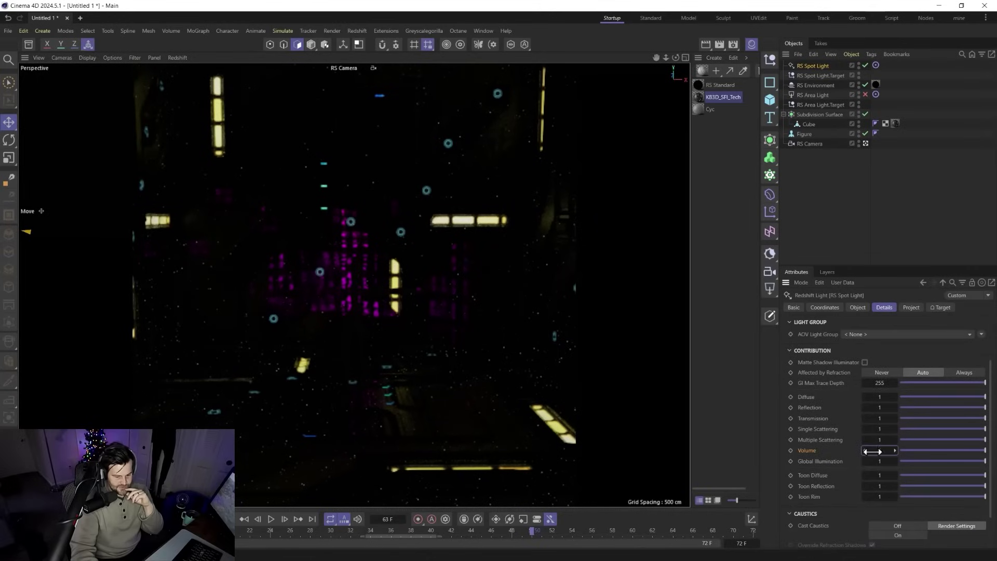
{"action": "left_click_drag", "start_coordinate": [879, 451], "coordinate": [883, 451]}
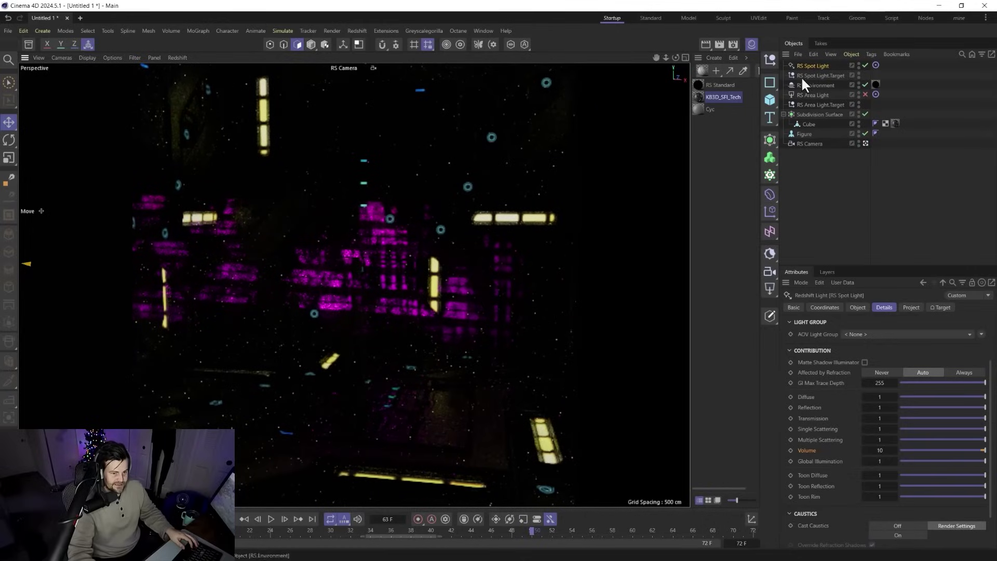
Move the RS Spot Light about 435 cm closer to the room's open front and raise it toward the ceiling
{"action": "middle_click", "coordinate": [457, 276]}
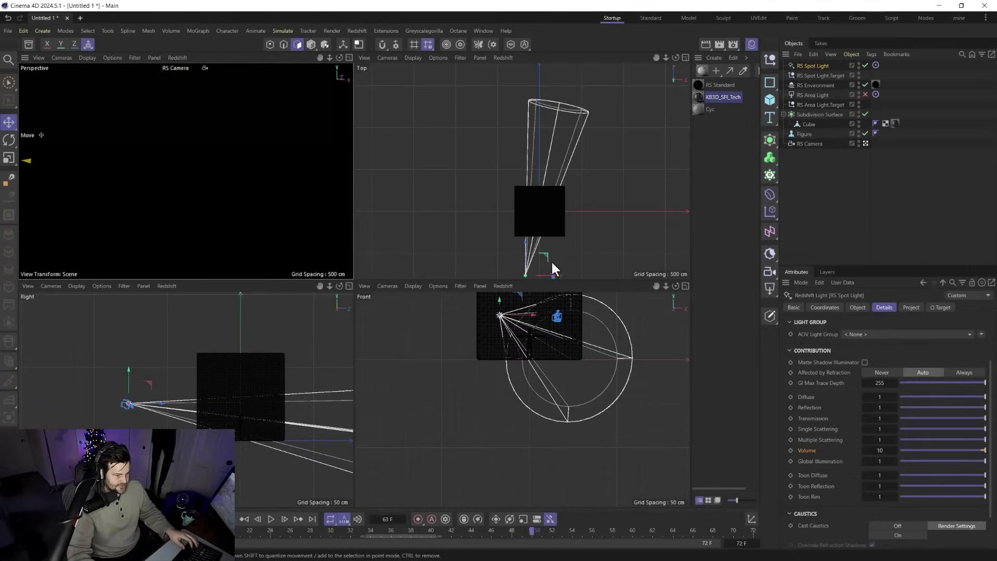
{"action": "left_click_drag", "start_coordinate": [544, 254], "coordinate": [547, 224]}
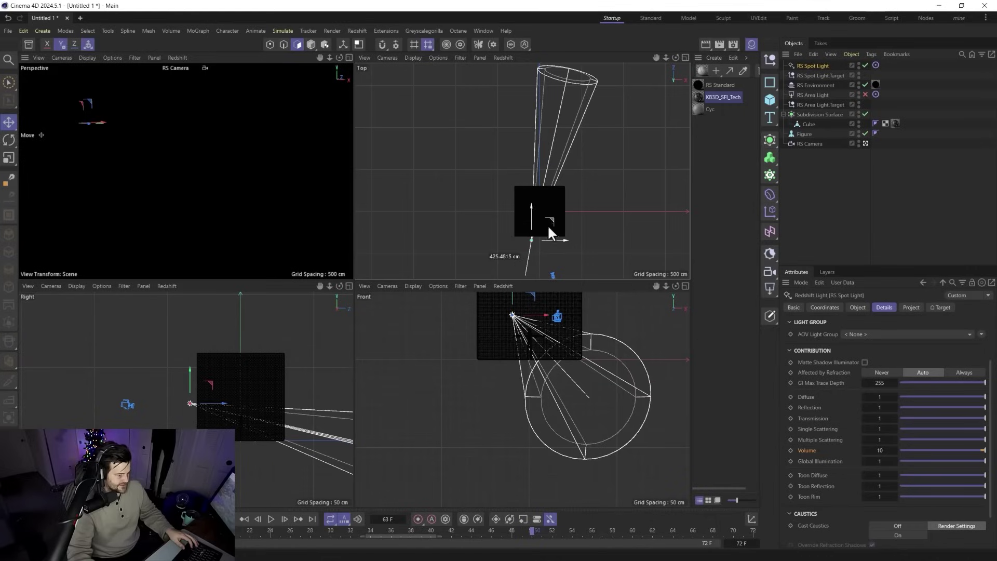
{"action": "mouse_move", "coordinate": [210, 379]}
{"action": "left_mouse_down"}
{"action": "mouse_move", "coordinate": [233, 363]}
{"action": "mouse_move", "coordinate": [221, 369]}
{"action": "left_mouse_up"}
{"action": "middle_click", "coordinate": [151, 150]}
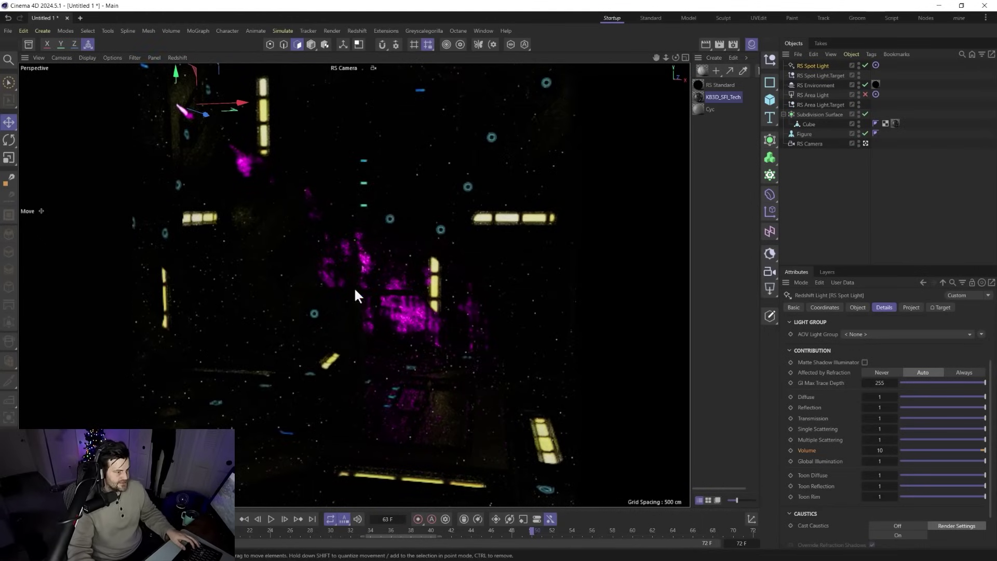
Move the black ramp knot in the RS Standard fog material to 25% for denser fog
{"action": "left_click", "coordinate": [699, 86]}
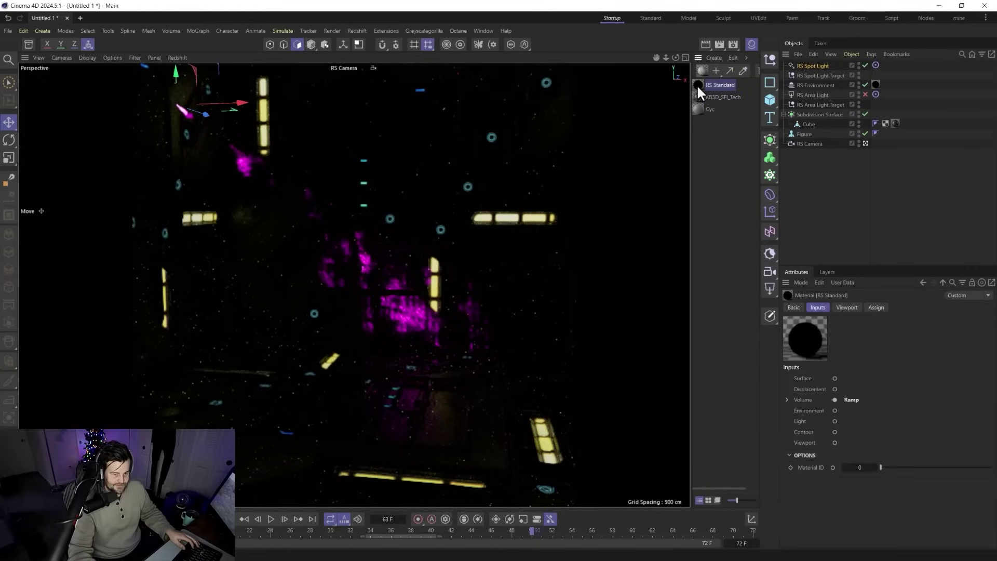
{"action": "double_click", "coordinate": [698, 86]}
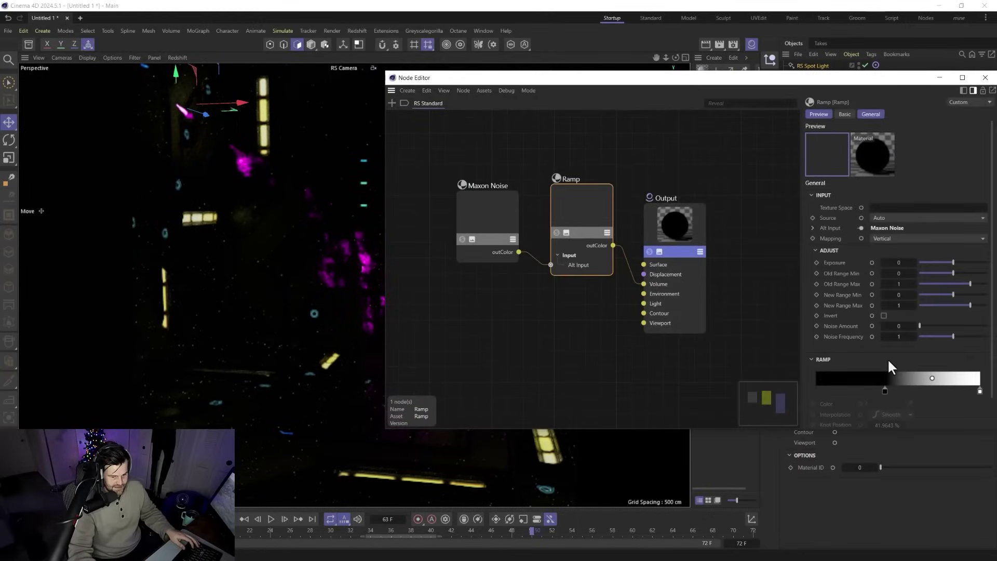
{"action": "left_click_drag", "start_coordinate": [884, 391], "coordinate": [859, 392]}
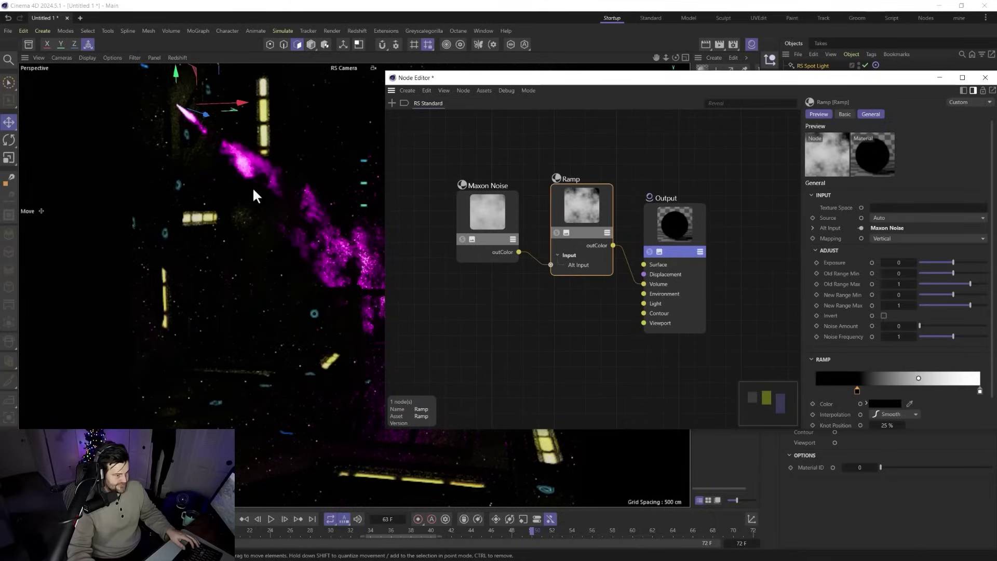
{"action": "left_click", "coordinate": [984, 78]}
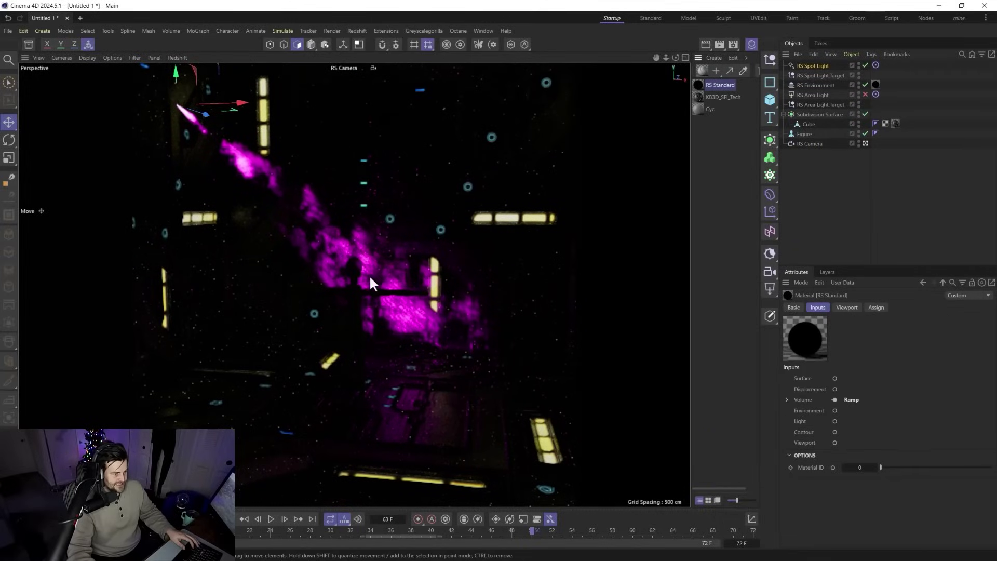
Reposition the RS Spot Light near the room's upper corner and lower its target null to the floor in front of the figure
{"action": "left_click_drag", "start_coordinate": [216, 64], "coordinate": [101, 163]}
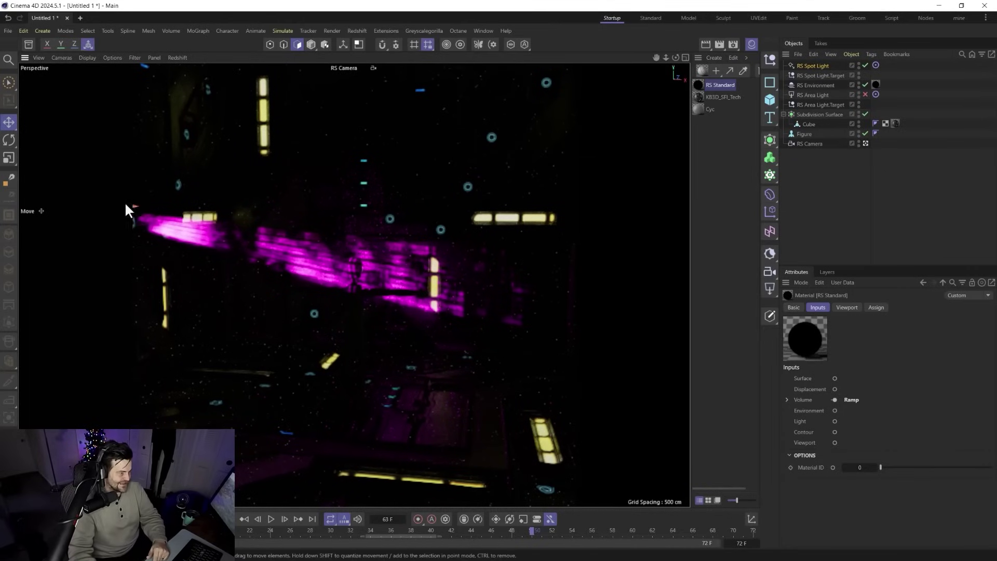
{"action": "left_click_drag", "start_coordinate": [135, 206], "coordinate": [189, 89]}
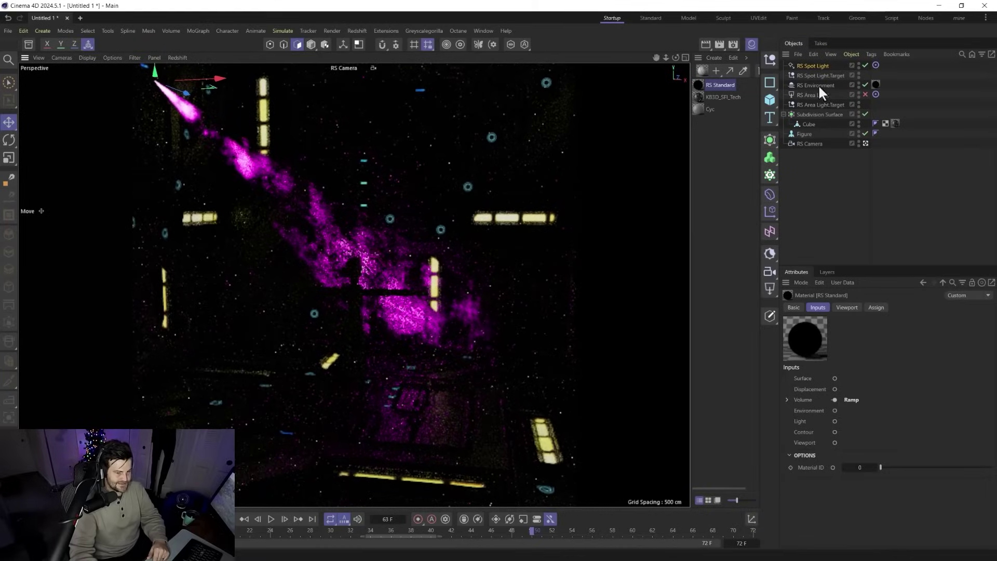
{"action": "left_click", "coordinate": [802, 76]}
{"action": "left_click_drag", "start_coordinate": [381, 265], "coordinate": [438, 447]}
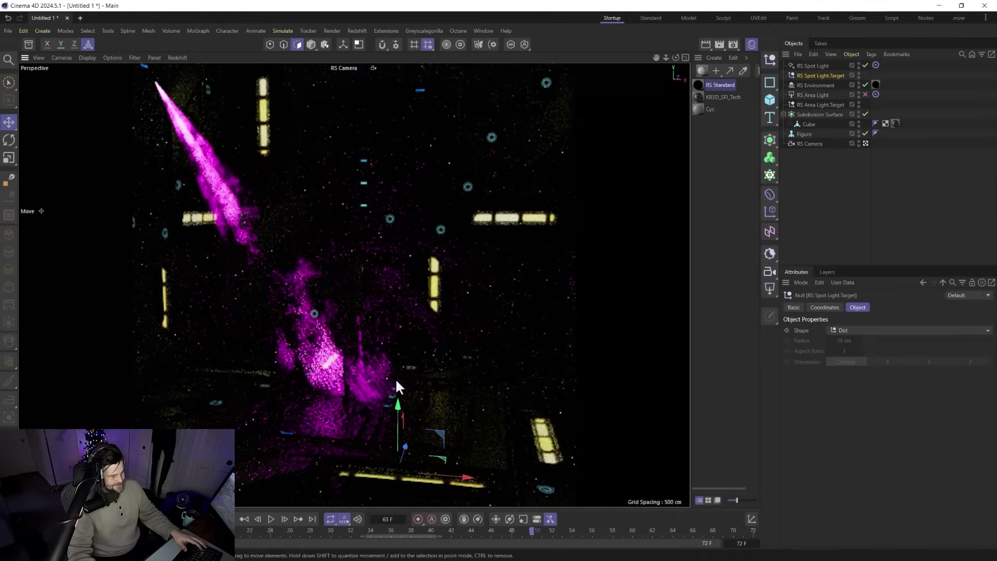
Widen the RS Spot Light's cone angle to about 51.1°
{"action": "left_click", "coordinate": [811, 67]}
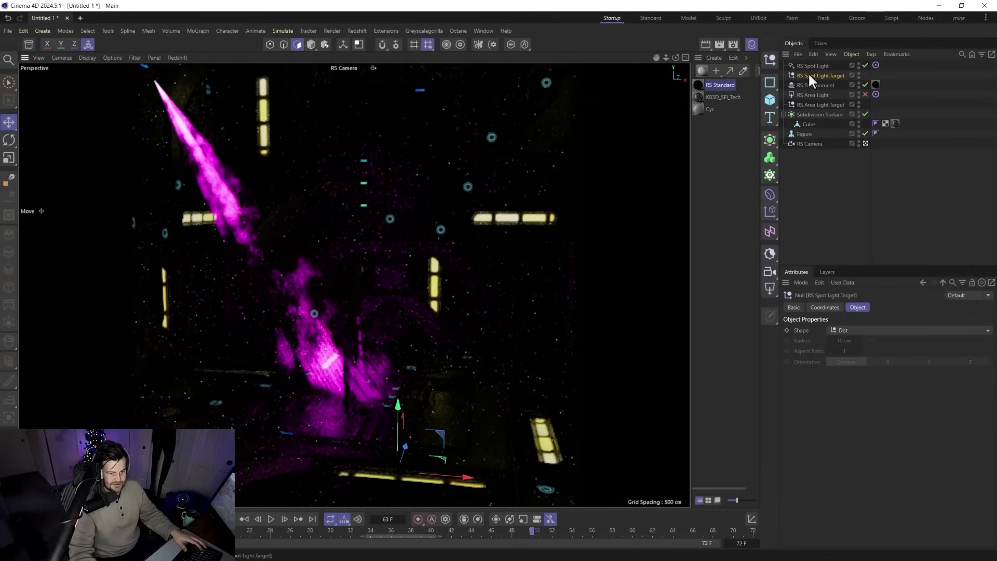
{"action": "left_click", "coordinate": [857, 308]}
{"action": "scroll", "coordinate": [785, 483], "scroll_direction": "down", "scroll_amount": 3}
{"action": "left_click_drag", "start_coordinate": [885, 512], "coordinate": [902, 513]}
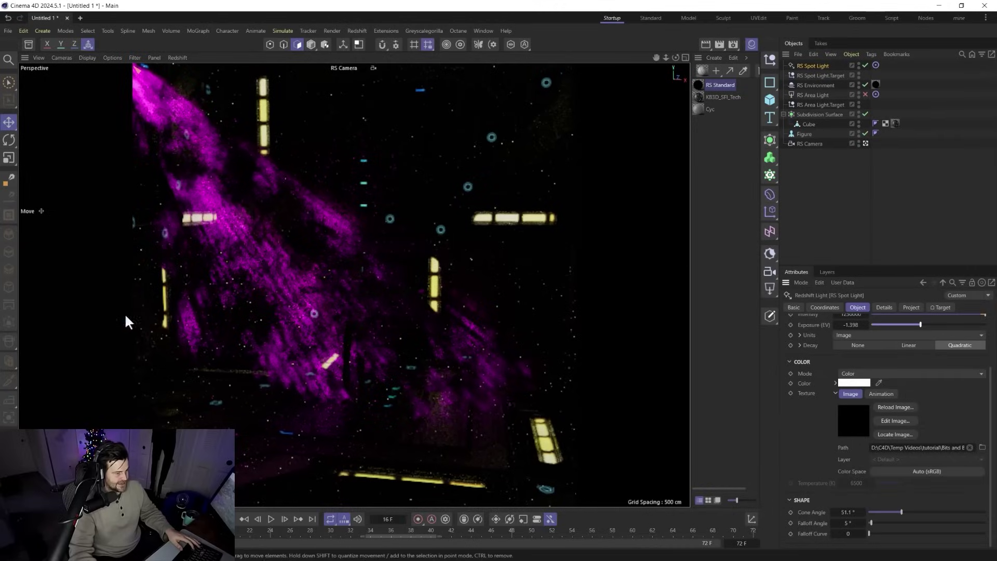
Enable the RS Area Light again and lower its intensity to about 0.5
{"action": "left_click", "coordinate": [865, 95]}
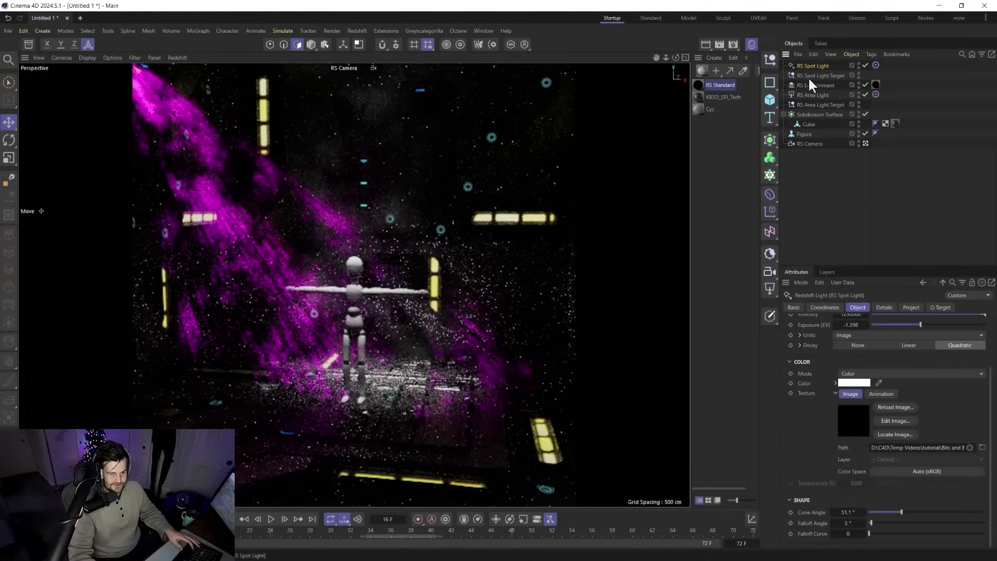
{"action": "left_click", "coordinate": [808, 95]}
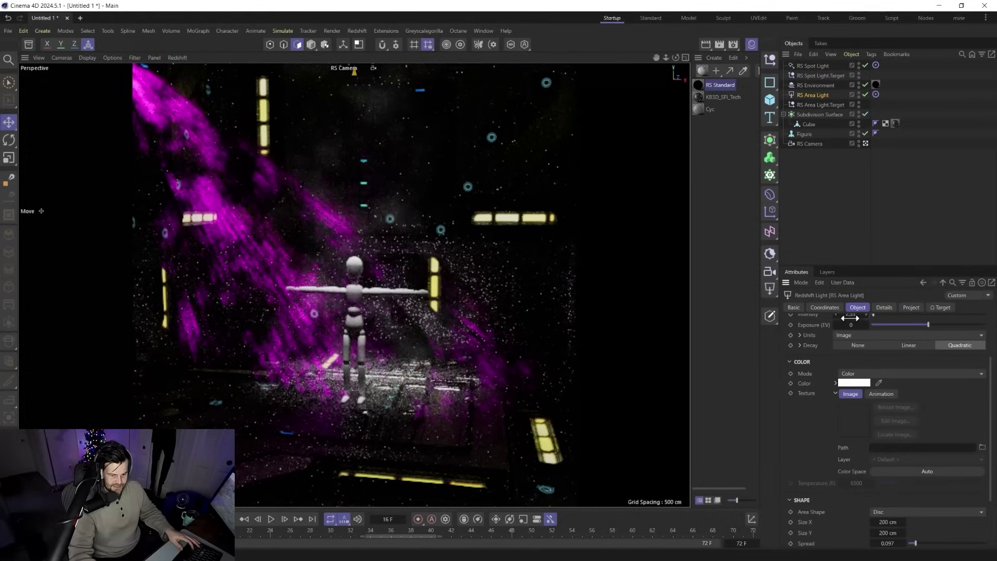
{"action": "left_click_drag", "start_coordinate": [849, 315], "coordinate": [847, 315]}
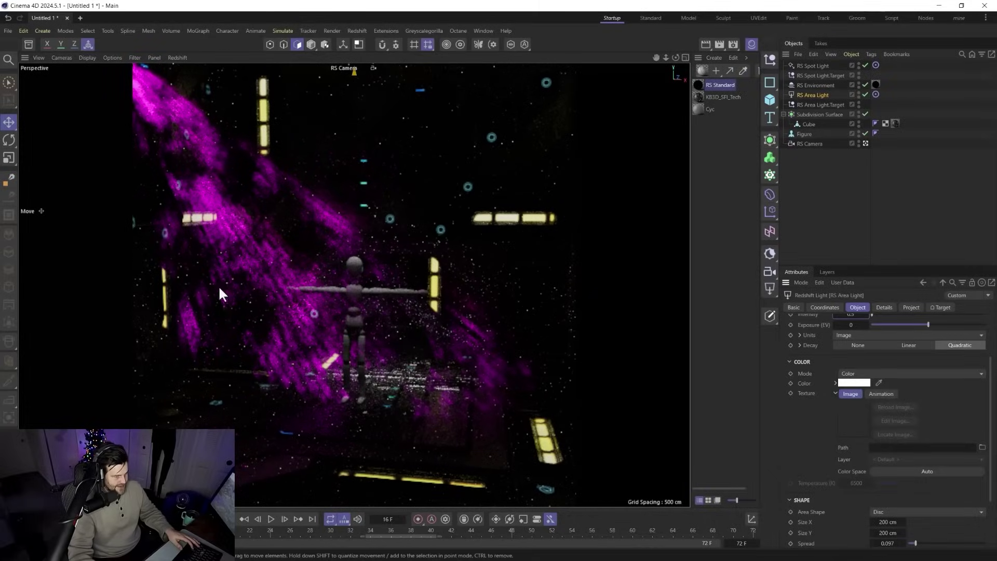
Set the RS Spot Light's global illumination contribution to 4
{"action": "left_click", "coordinate": [810, 66]}
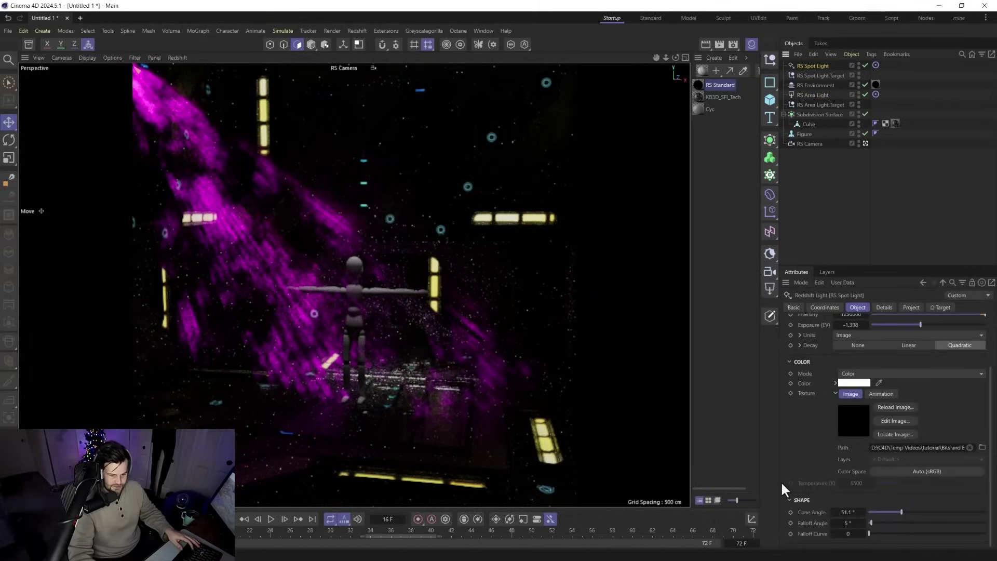
{"action": "left_click", "coordinate": [882, 307]}
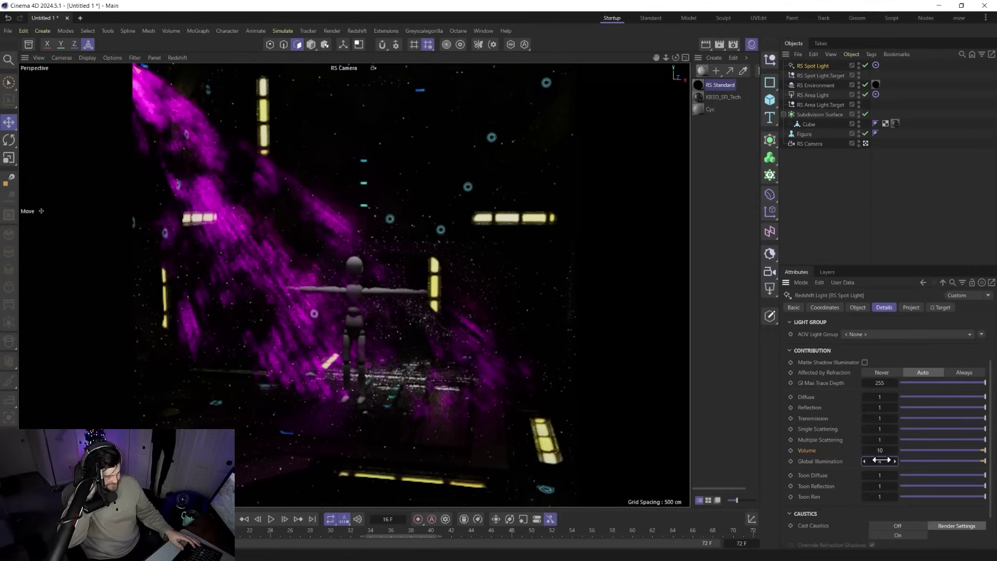
{"action": "left_click", "coordinate": [880, 460]}
{"action": "type", "text": "4"}
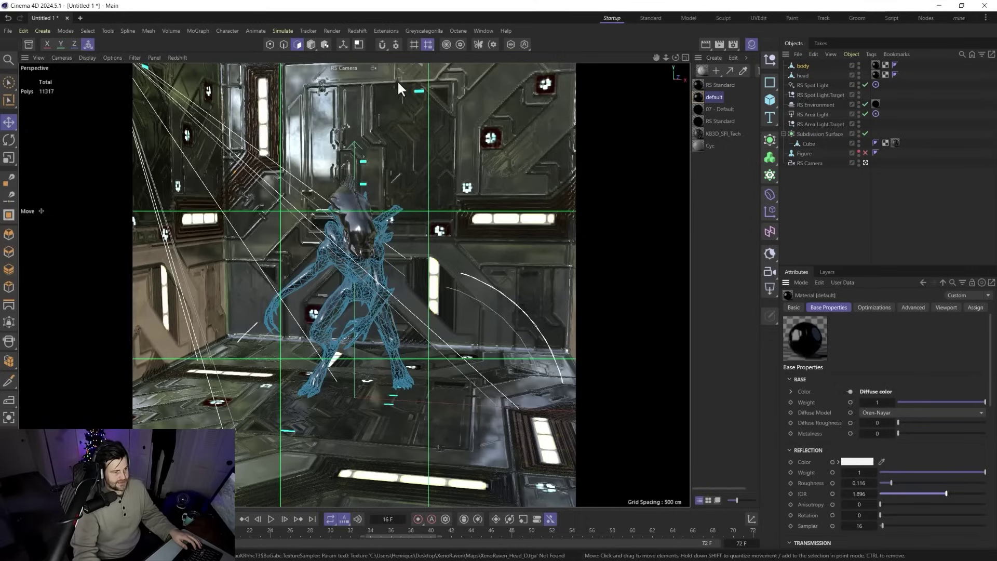
Return to Model mode, start a live render in Redshift RenderView, and widen its window to show the whole frame
{"action": "left_click", "coordinate": [311, 44]}
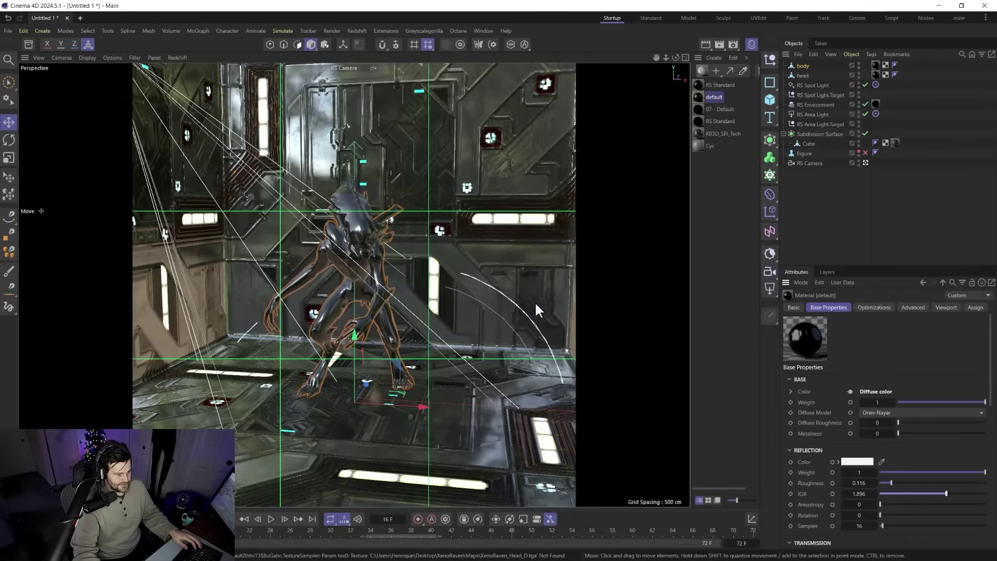
{"action": "left_click", "coordinate": [360, 30]}
{"action": "left_click", "coordinate": [378, 107]}
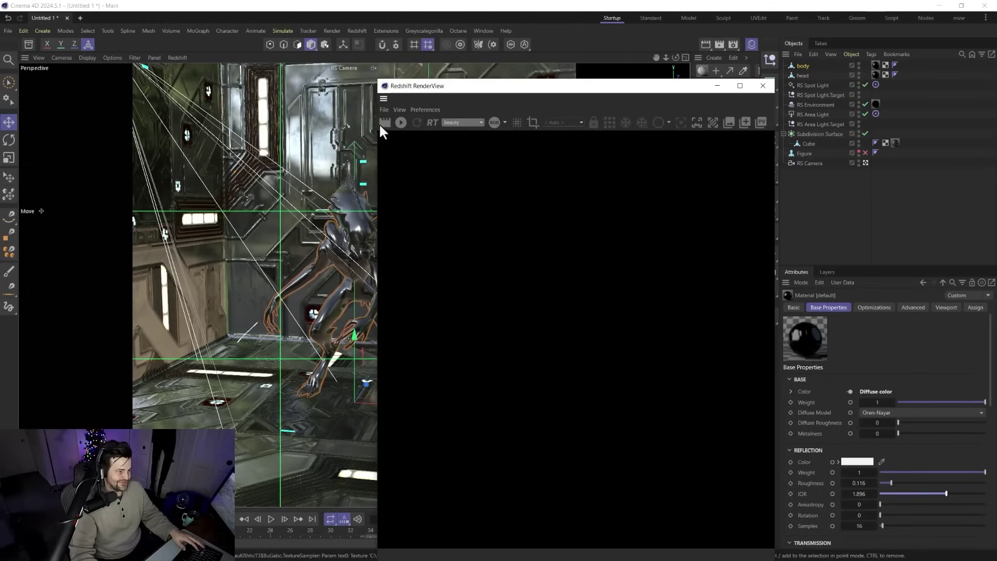
{"action": "left_click", "coordinate": [400, 123]}
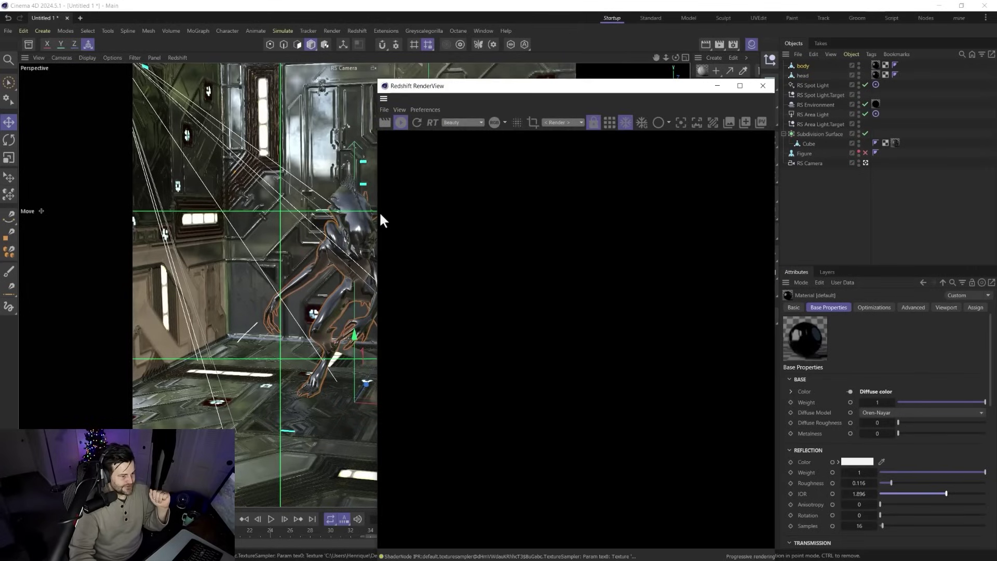
{"action": "left_click_drag", "start_coordinate": [376, 214], "coordinate": [133, 215]}
{"action": "scroll", "coordinate": [378, 284], "scroll_direction": "down", "scroll_amount": 4}
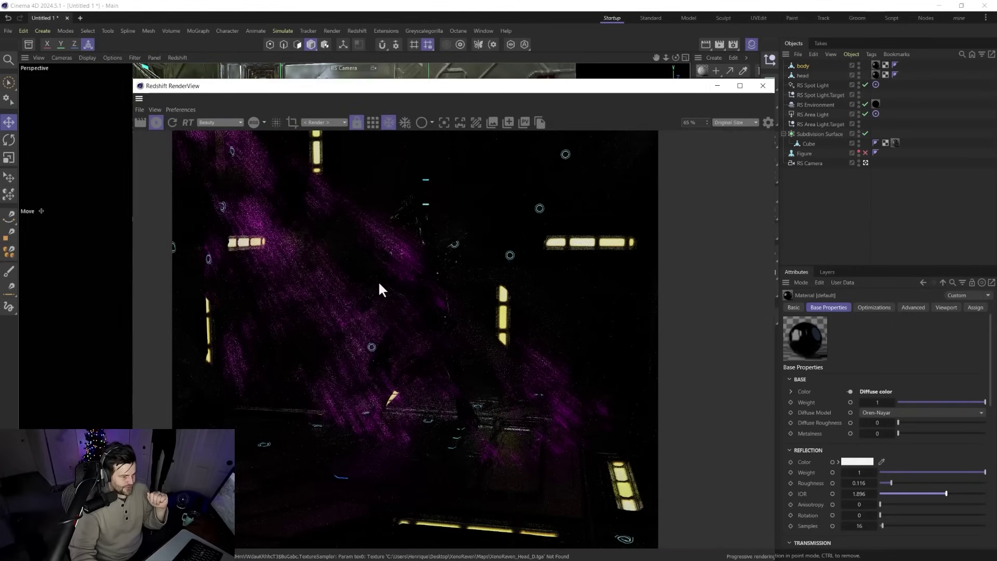
Give the alien's default material a stronger coat with weight 1, roughness about 0.062 and IOR about 2.043
{"action": "left_click_drag", "start_coordinate": [467, 84], "coordinate": [342, 21]}
{"action": "left_click", "coordinate": [695, 96]}
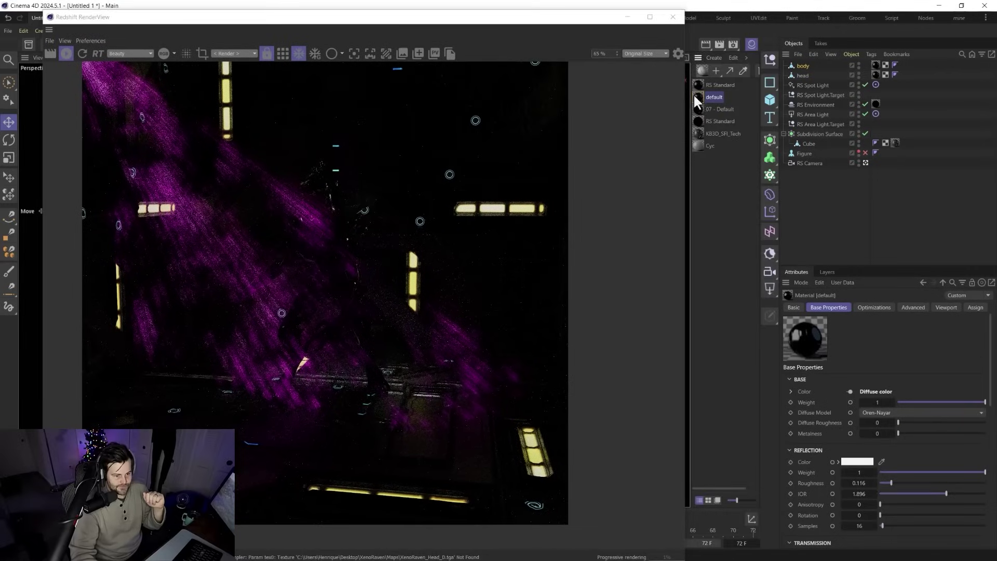
{"action": "scroll", "coordinate": [805, 457], "scroll_direction": "down", "scroll_amount": 6}
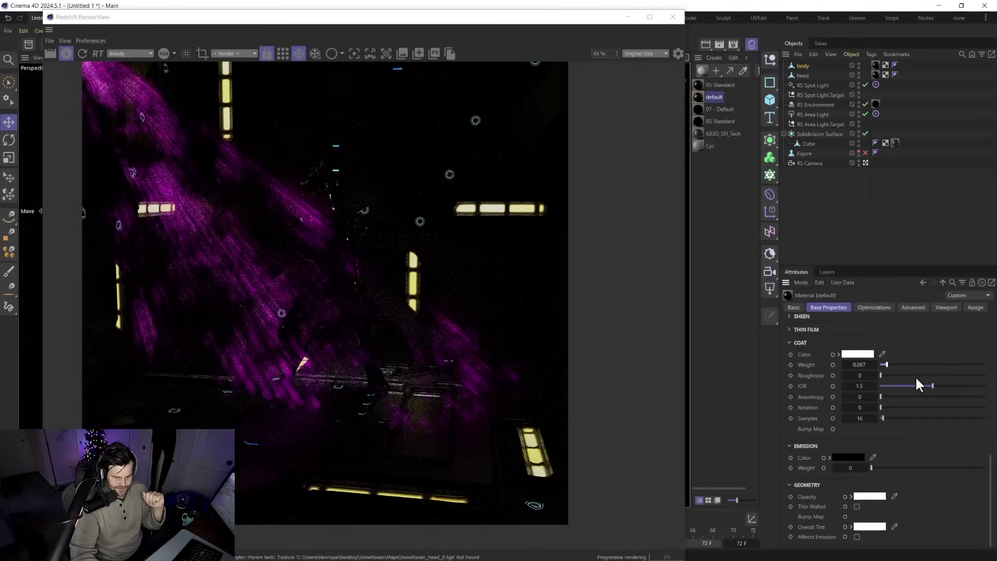
{"action": "left_click", "coordinate": [951, 386]}
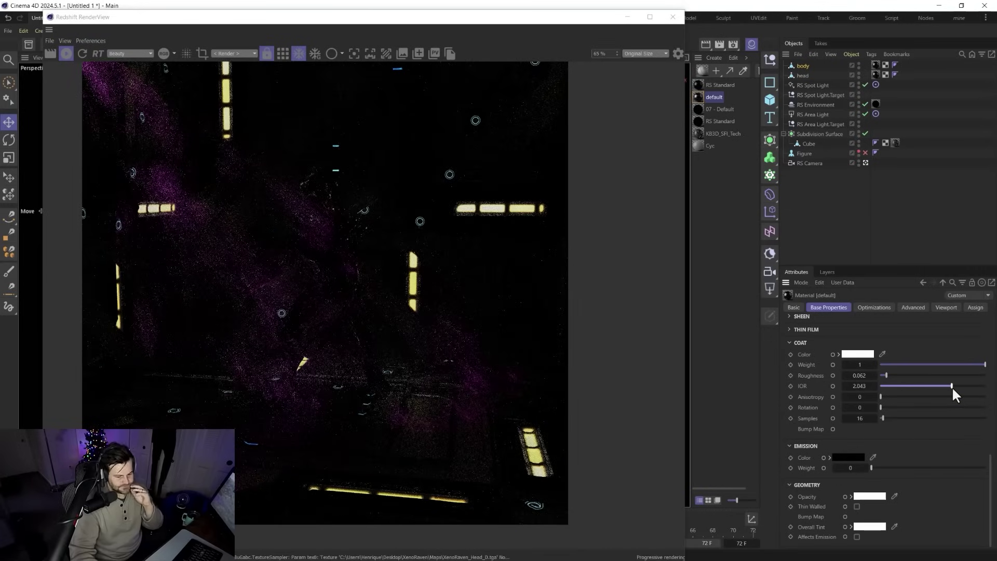
Move the RS Spot Light near the ceiling above and beside the alien, and reposition the RenderView window for checking the beam
{"action": "left_click_drag", "start_coordinate": [357, 15], "coordinate": [700, 45]}
{"action": "scroll", "coordinate": [313, 241], "scroll_direction": "down", "scroll_amount": 6}
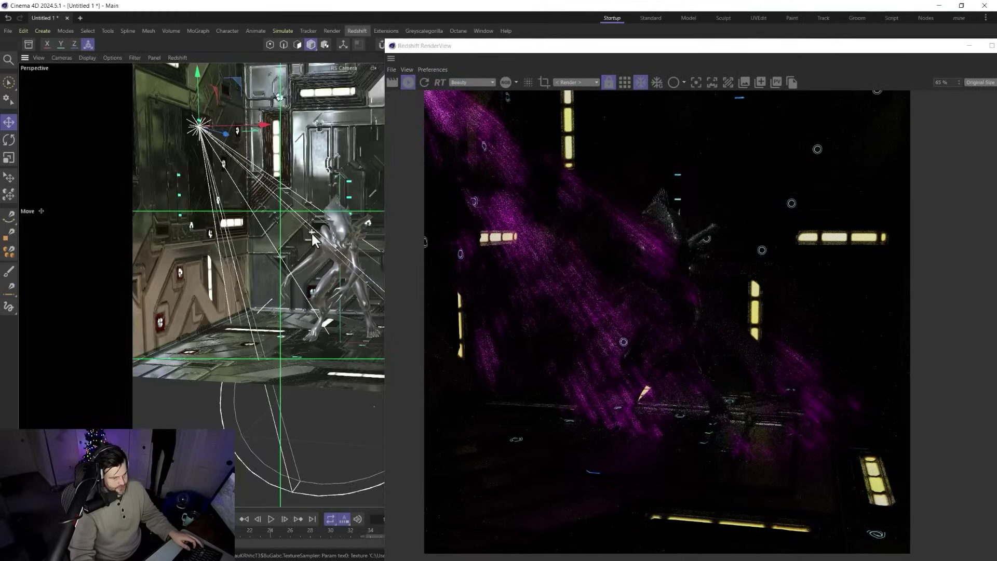
{"action": "left_click_drag", "start_coordinate": [244, 82], "coordinate": [241, 72]}
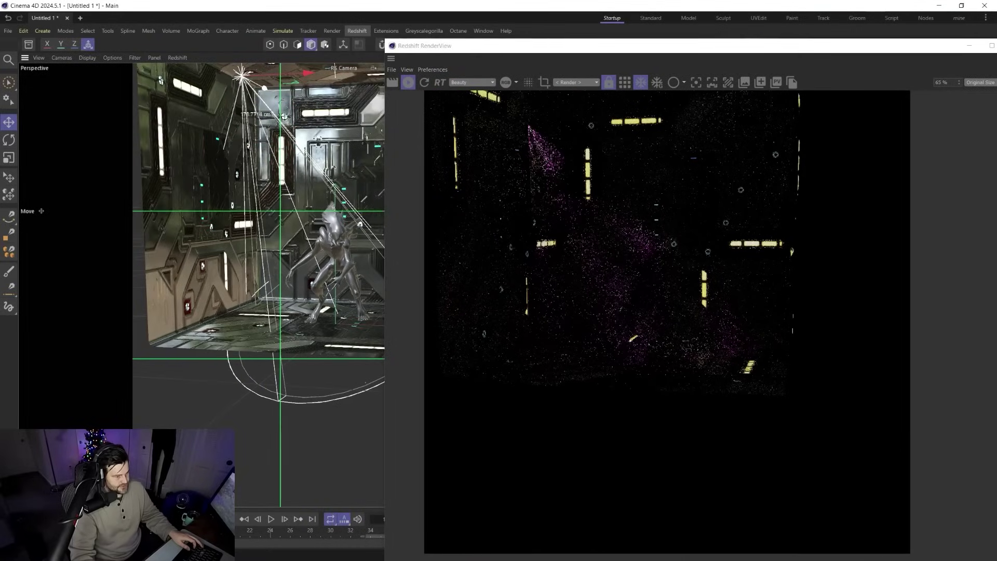
{"action": "left_click_drag", "start_coordinate": [647, 51], "coordinate": [353, 48]}
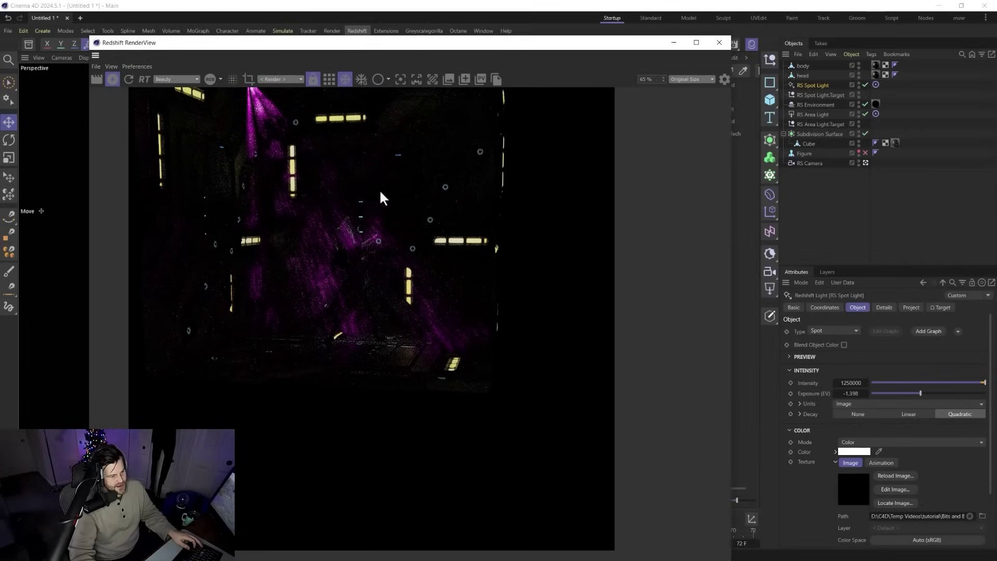